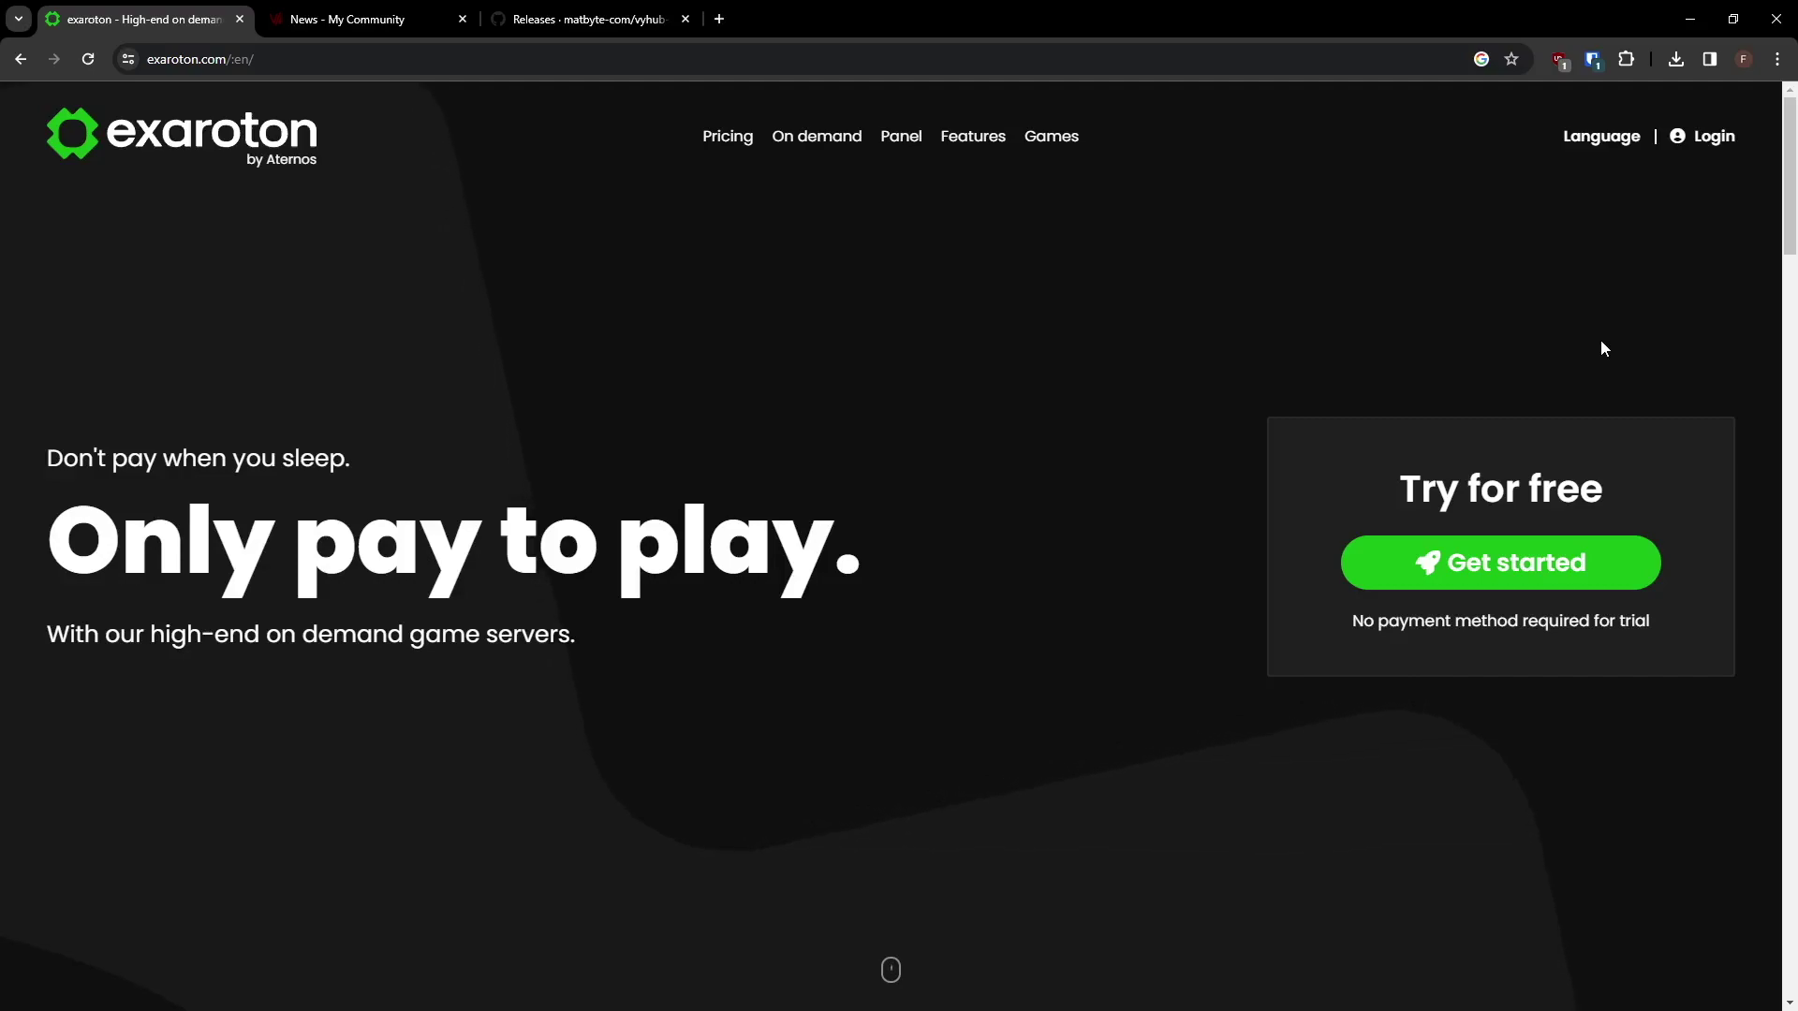
Log in to exaroton with the account username and password, then begin a new server.
click(1714, 137)
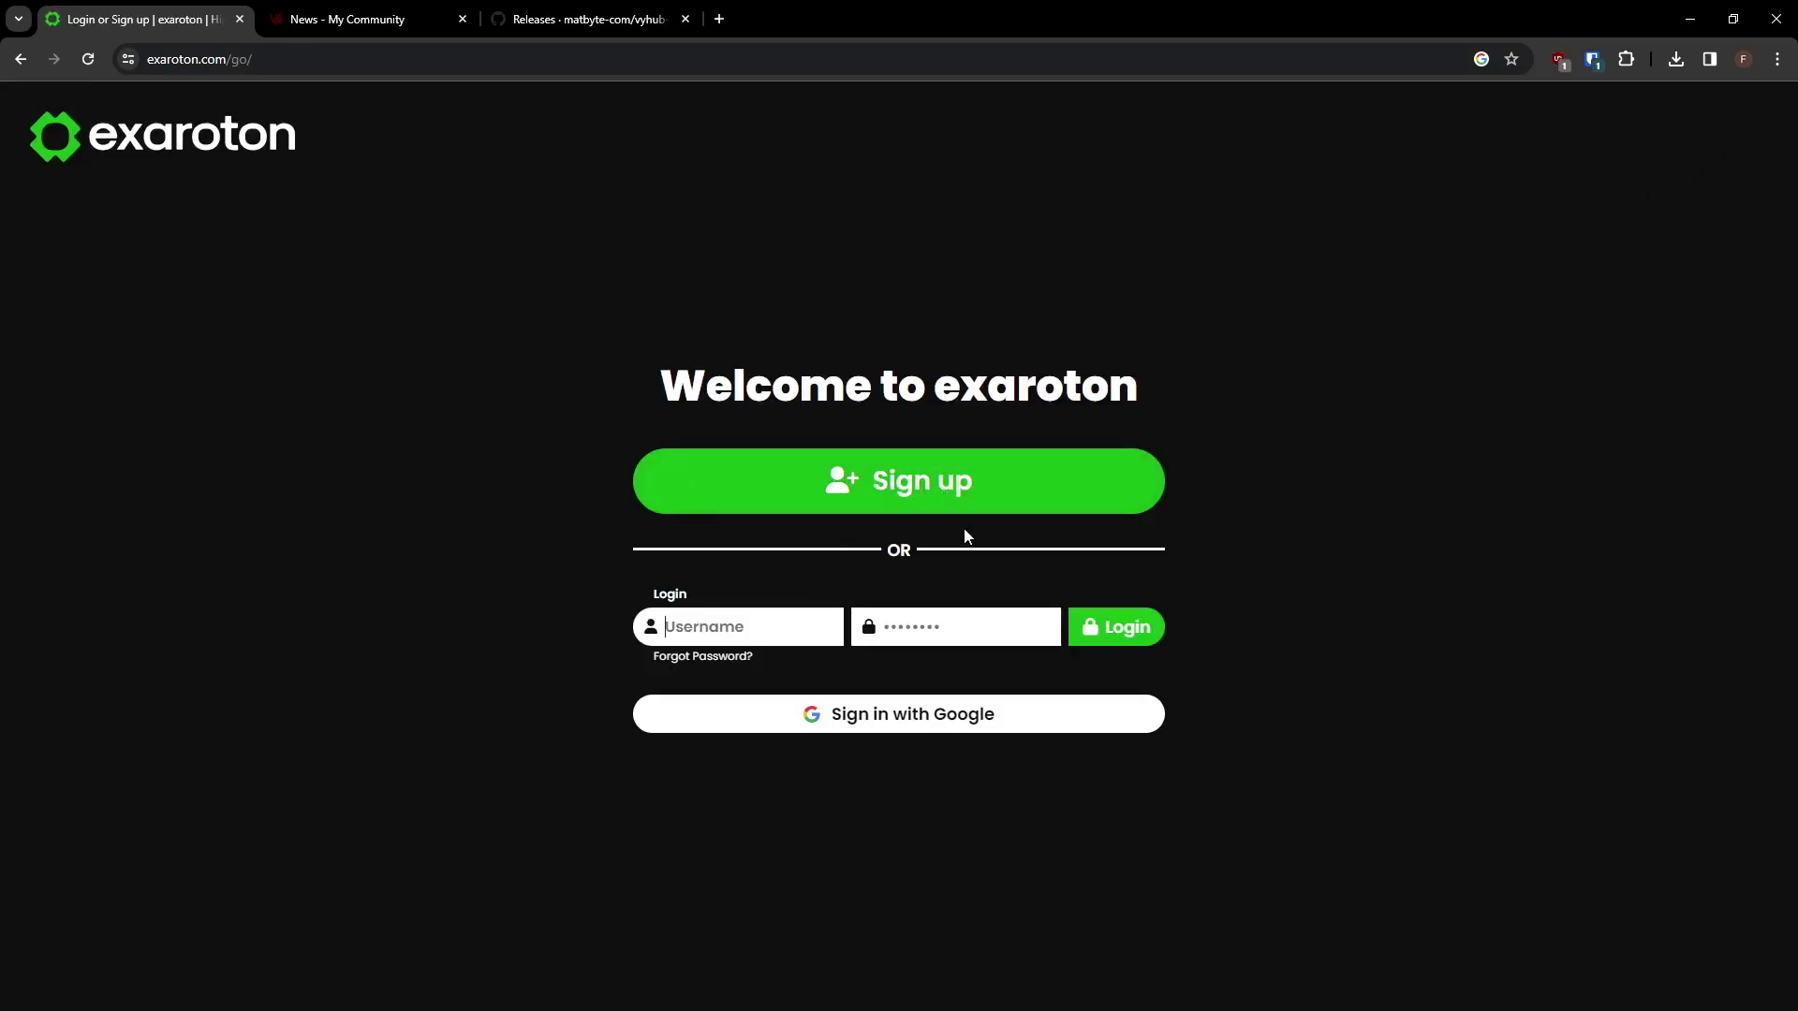
text(rFranzr)
key(Tab)
text(*********)
key(Return)
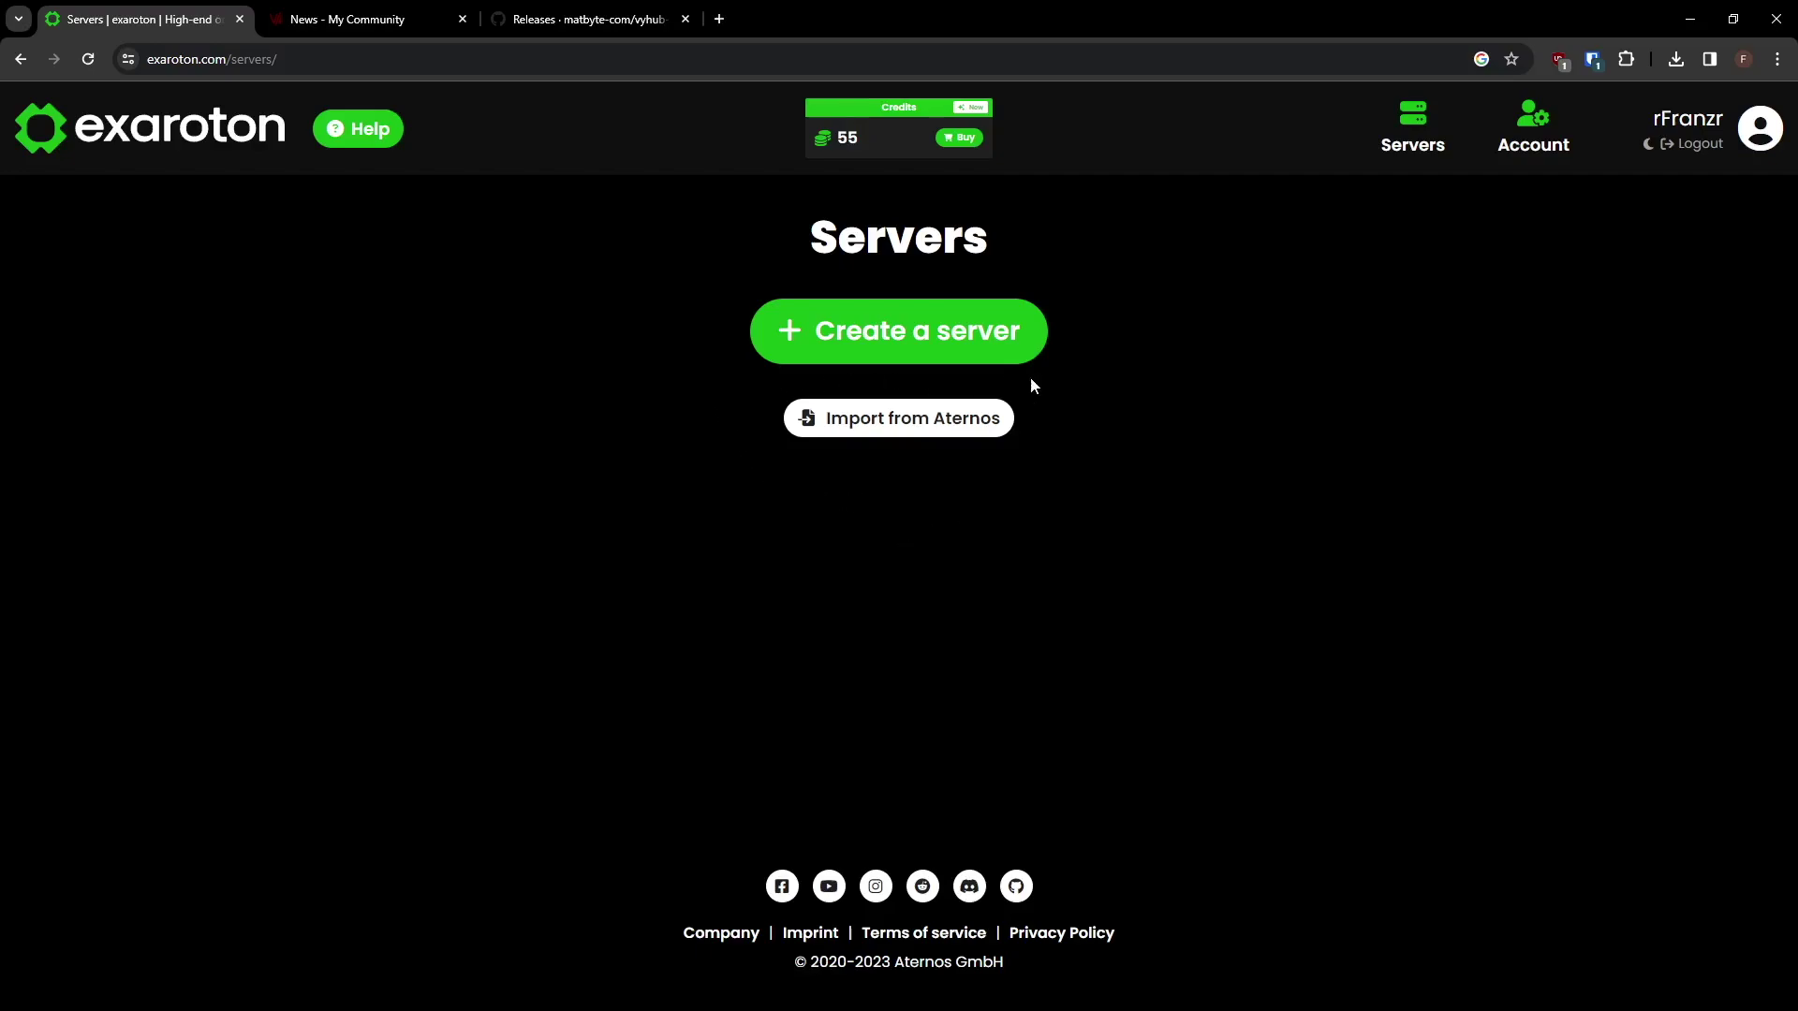
click(876, 347)
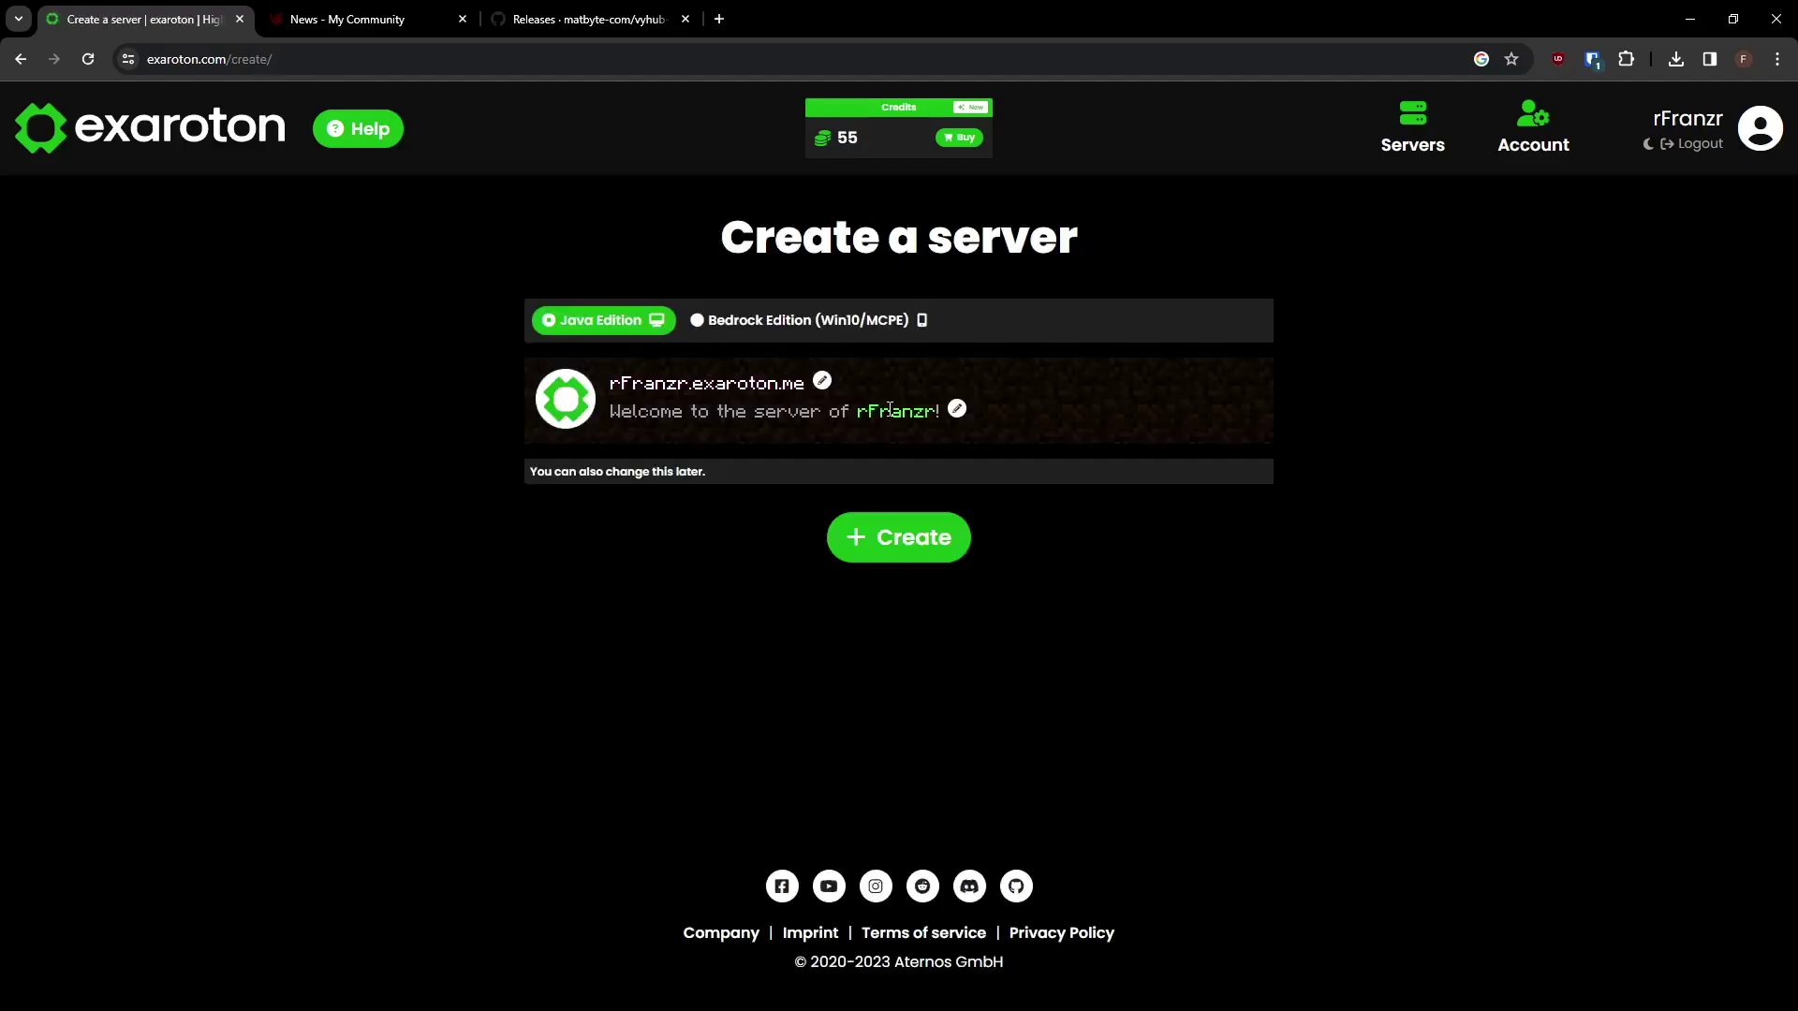
Set the server address name to vyhub (vyhub.exaroton.me).
click(823, 382)
key(ctrl+a)
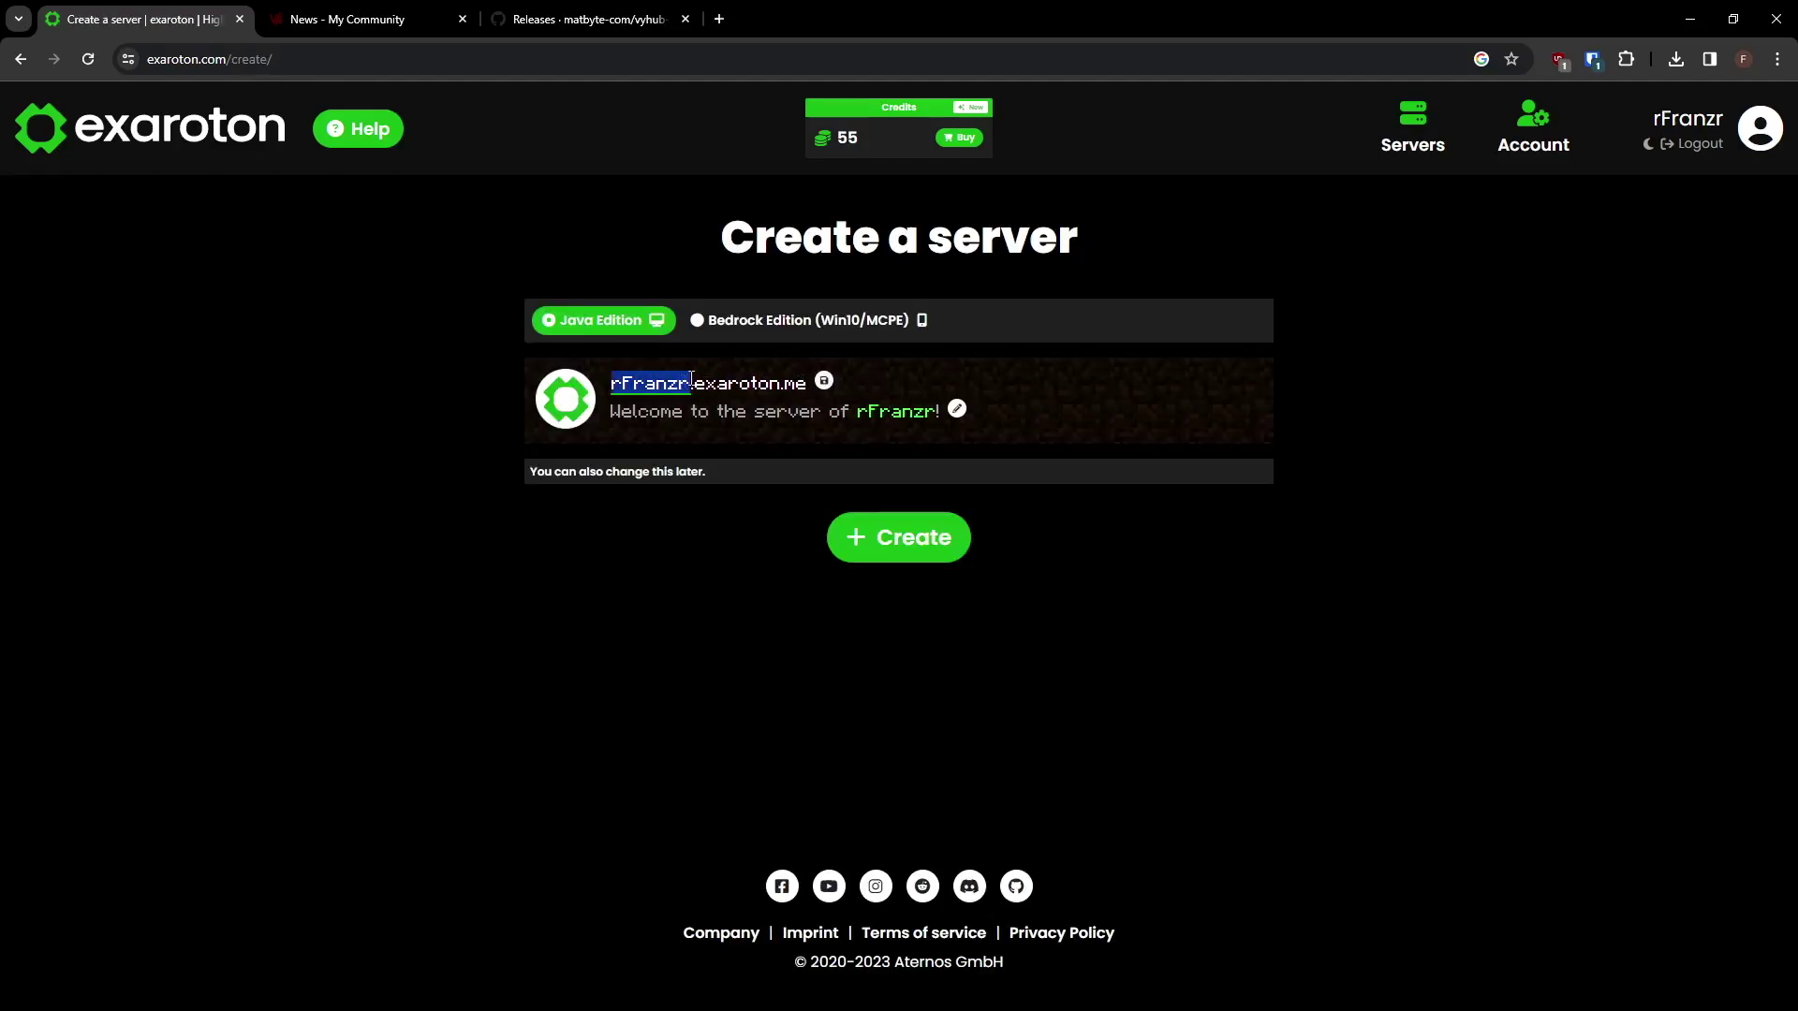
text(vyhub)
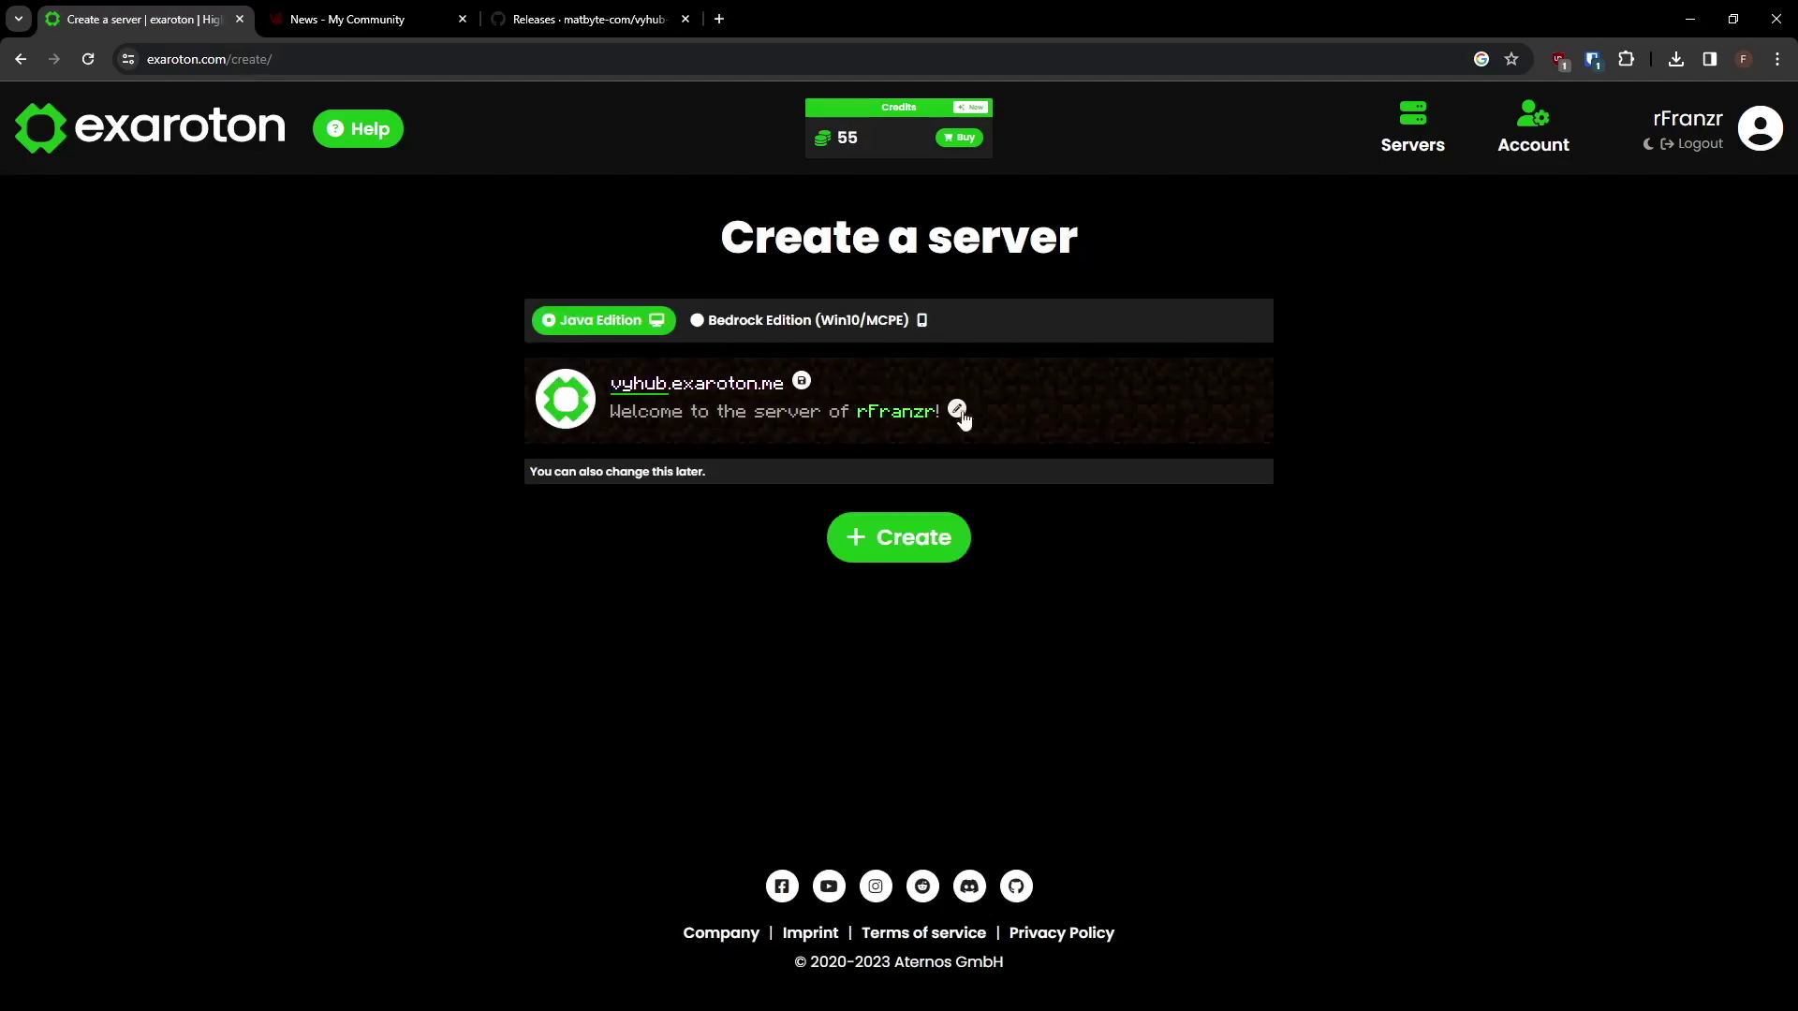
Make the welcome message end with 'vyhub' in dark red, then create the server.
click(957, 408)
double_click(914, 404)
text(vyhub)
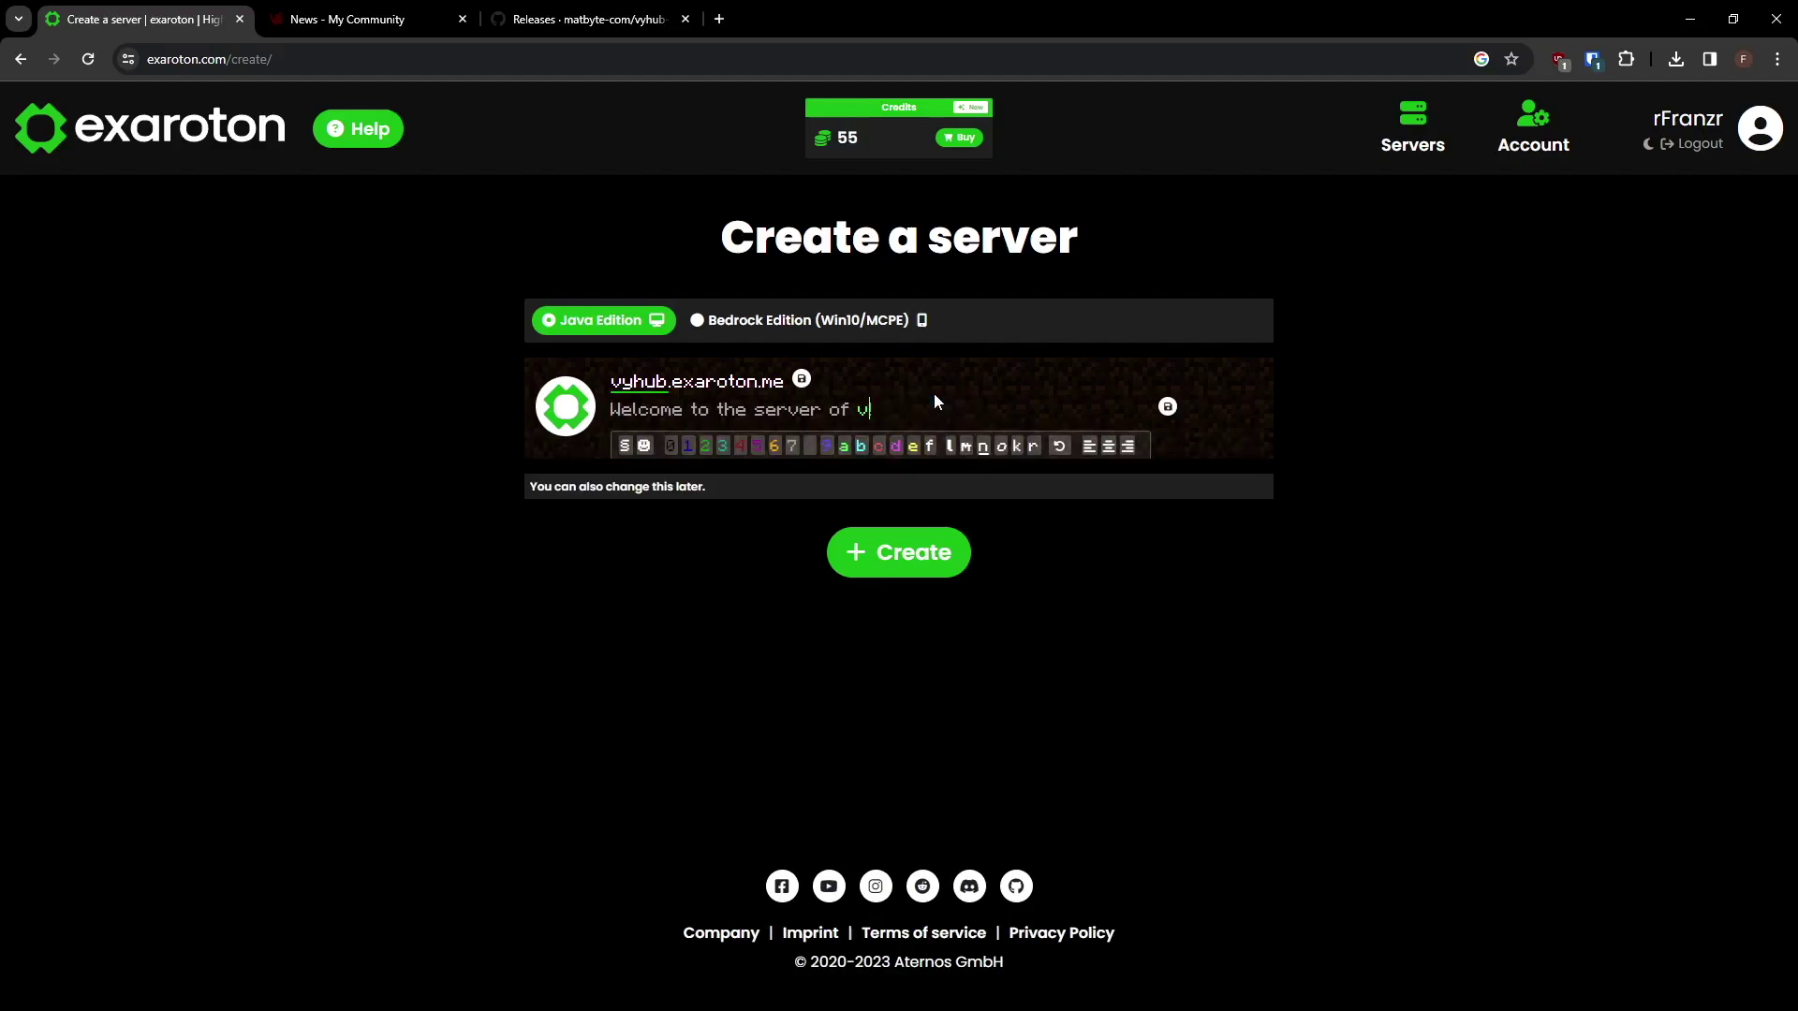
double_click(897, 410)
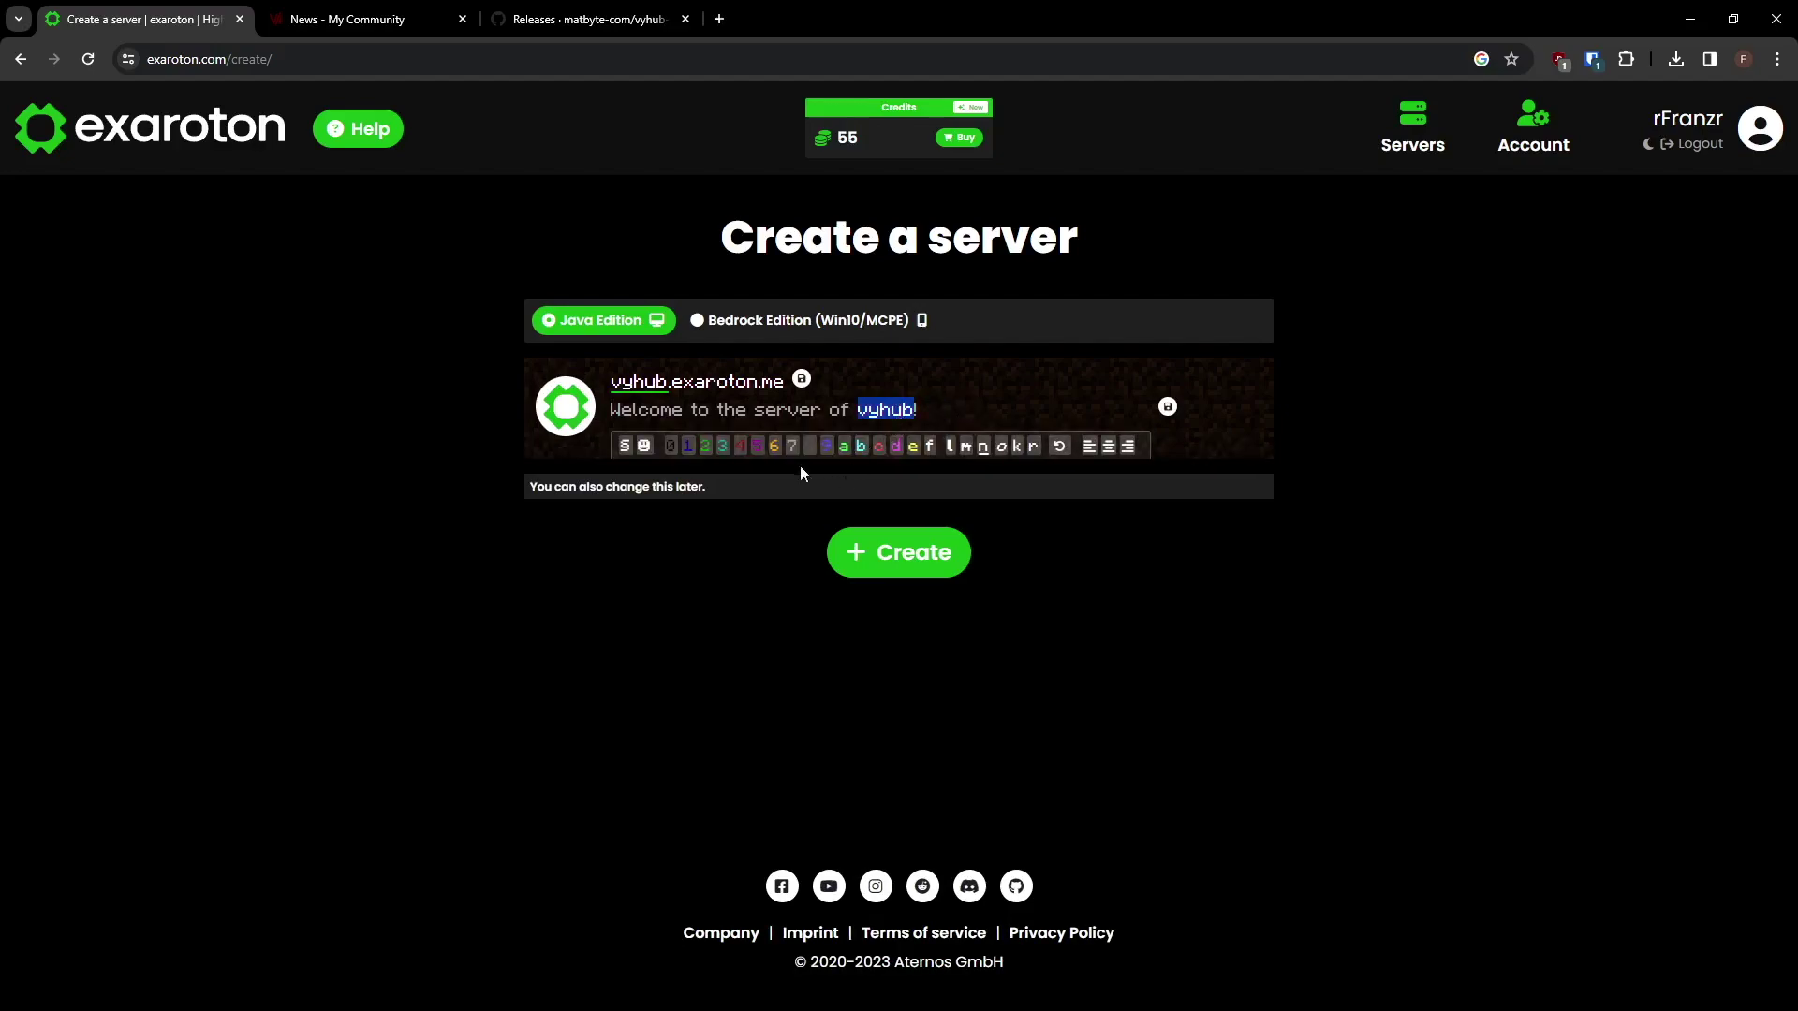
click(740, 446)
click(897, 554)
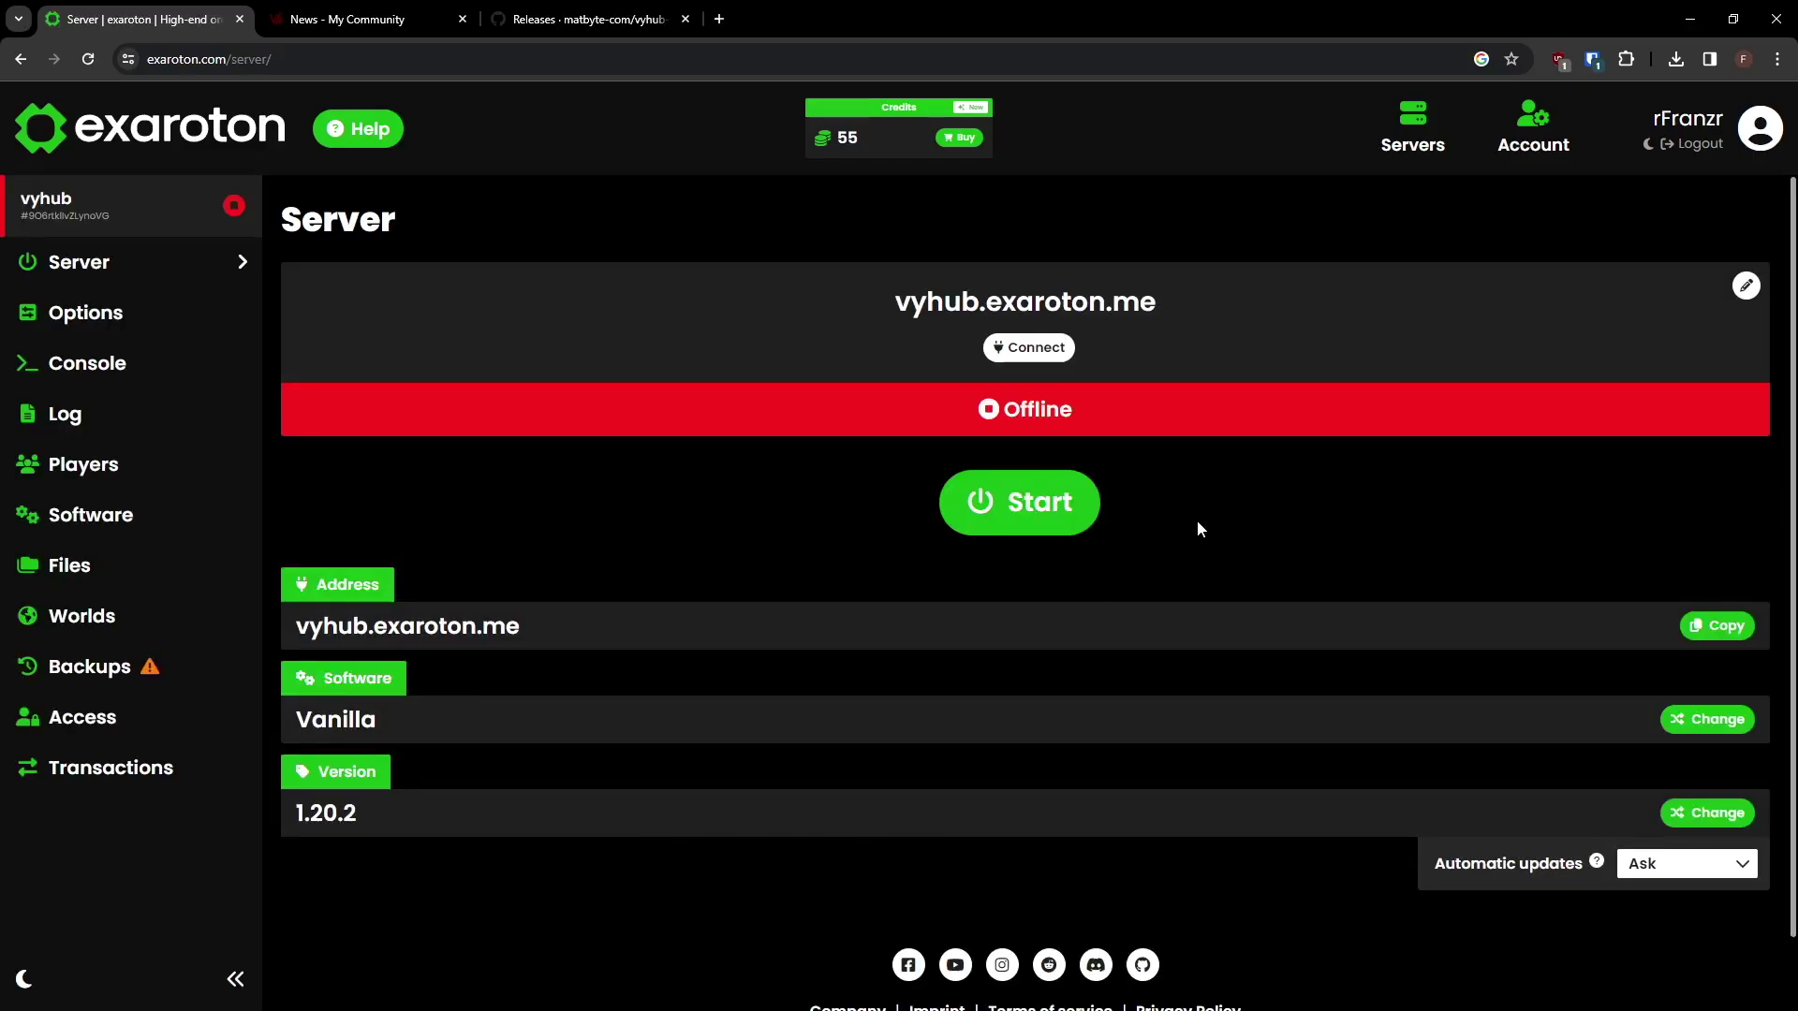
Install Paper/Bukkit version 1.20.2 (290) as the server software and return to the overview.
click(191, 528)
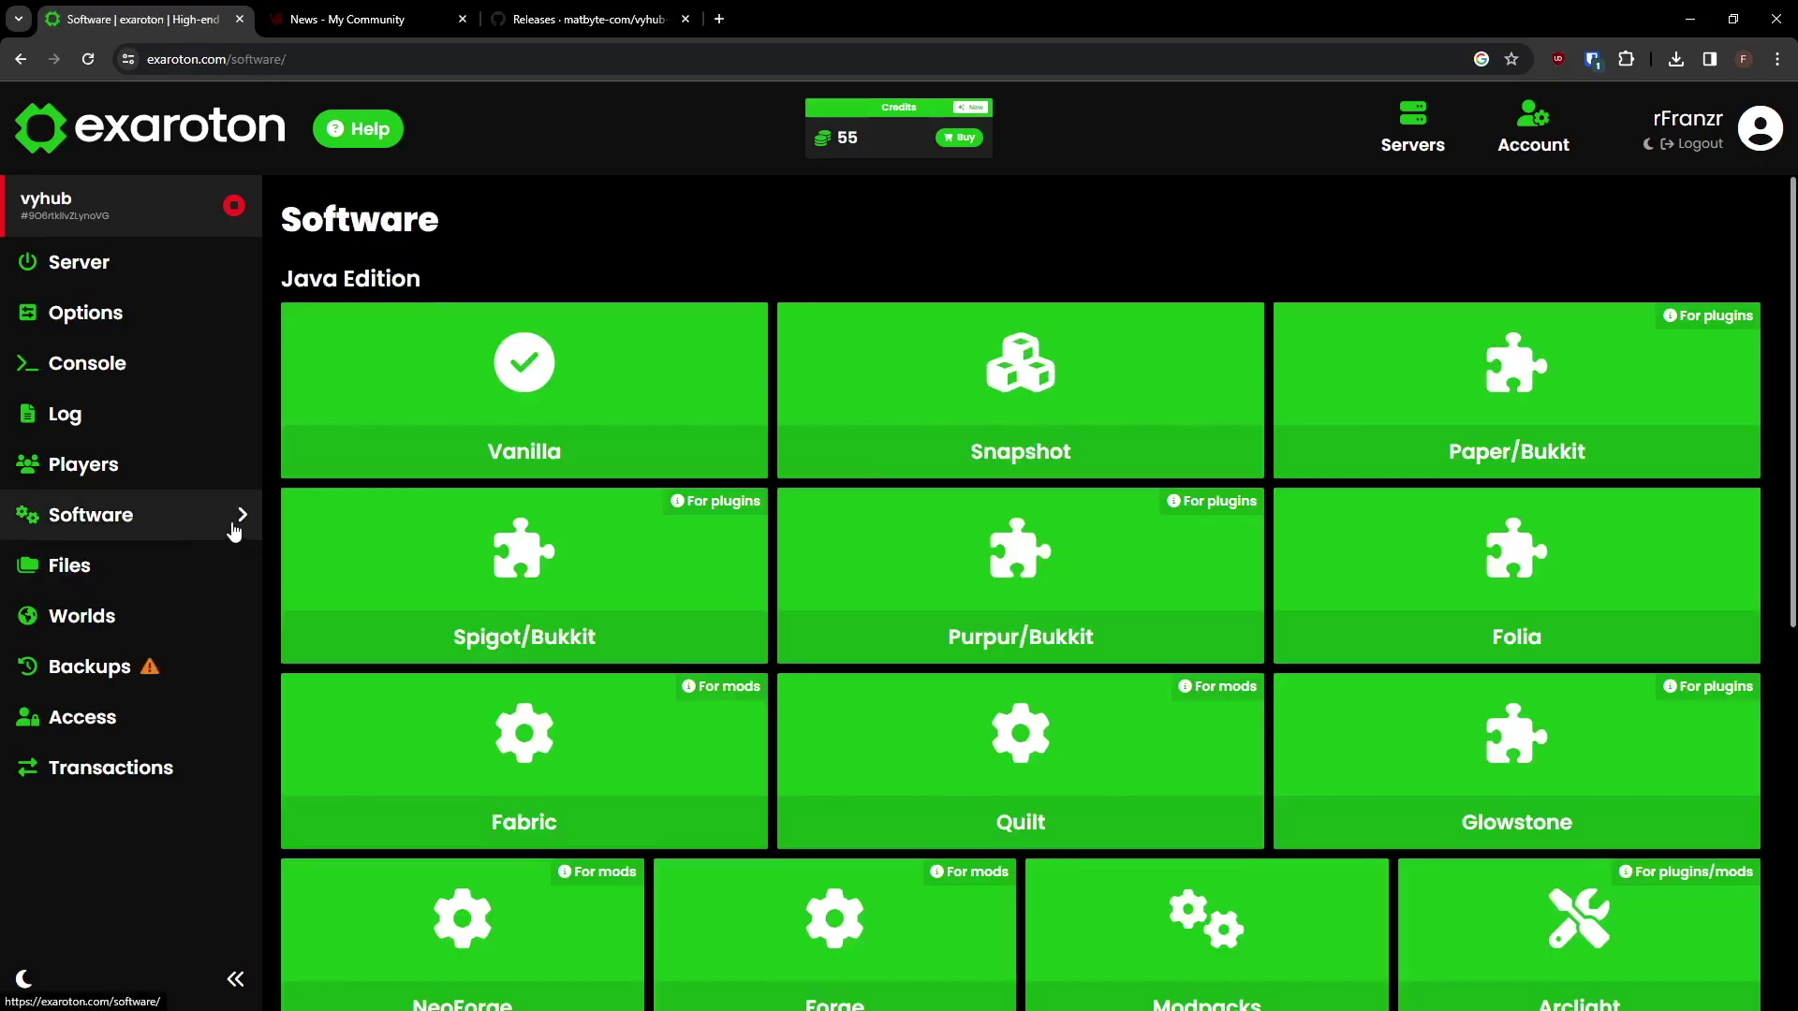
click(1510, 421)
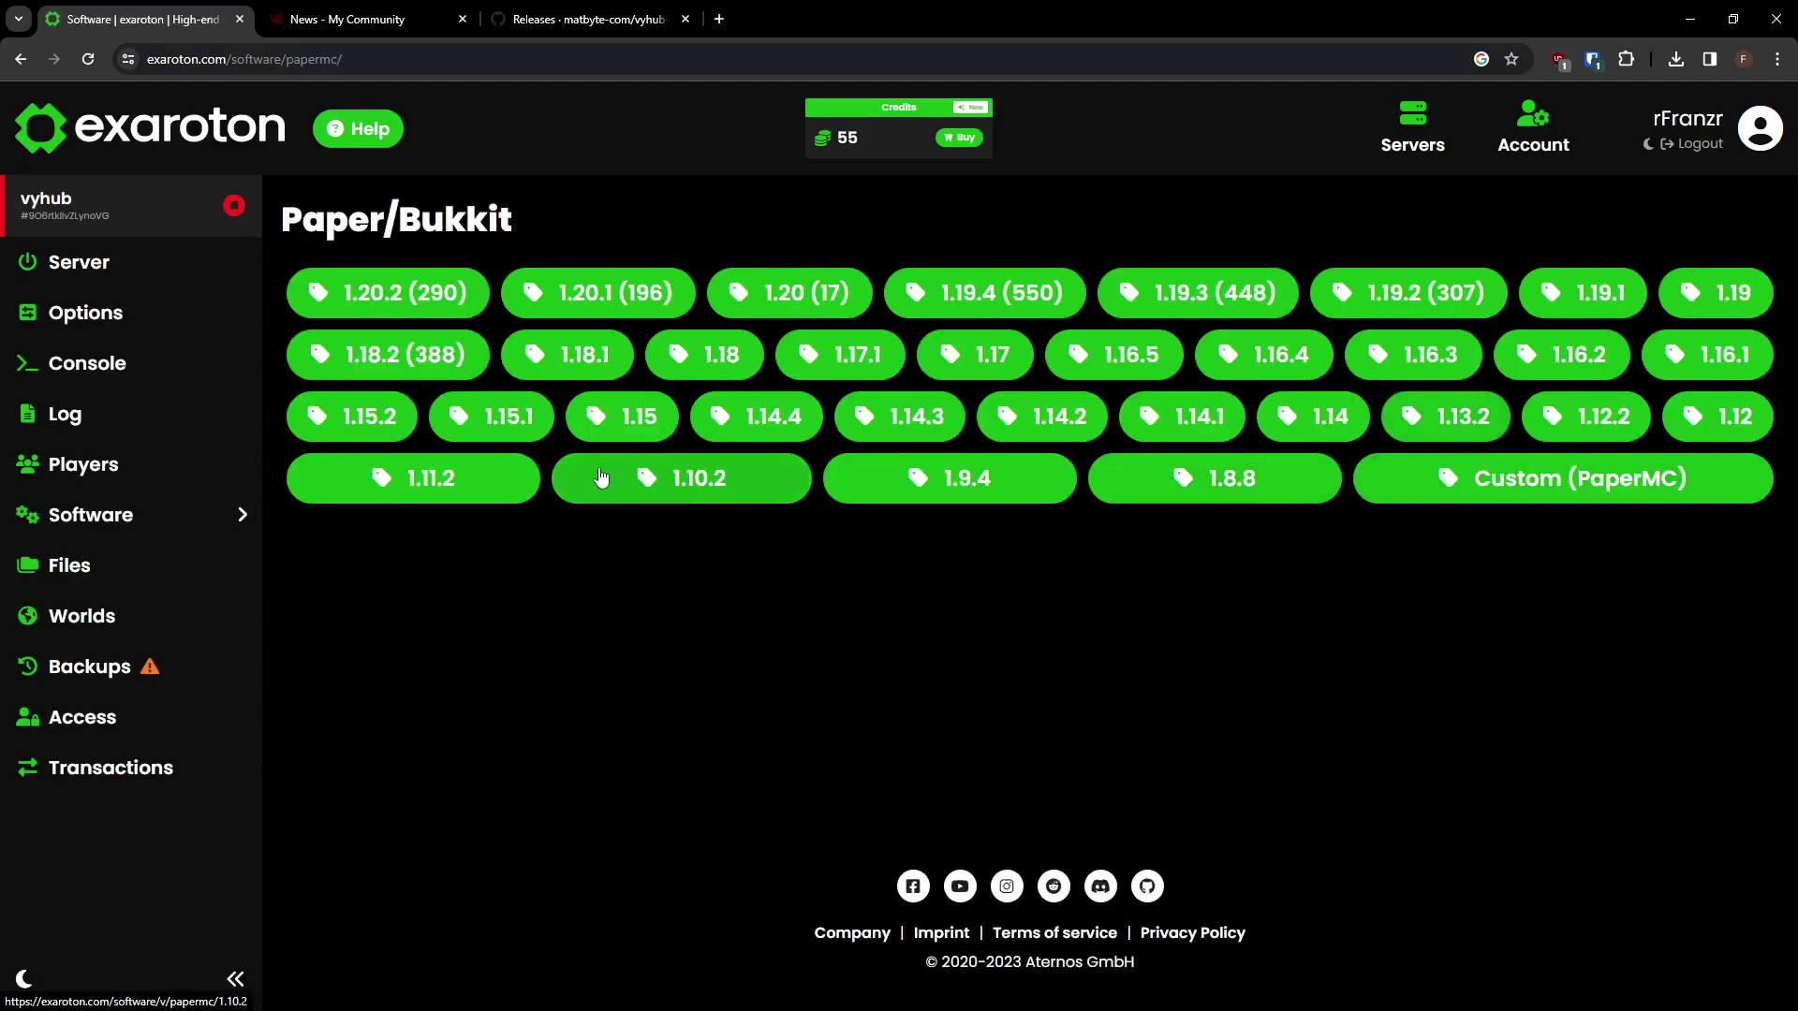
click(447, 298)
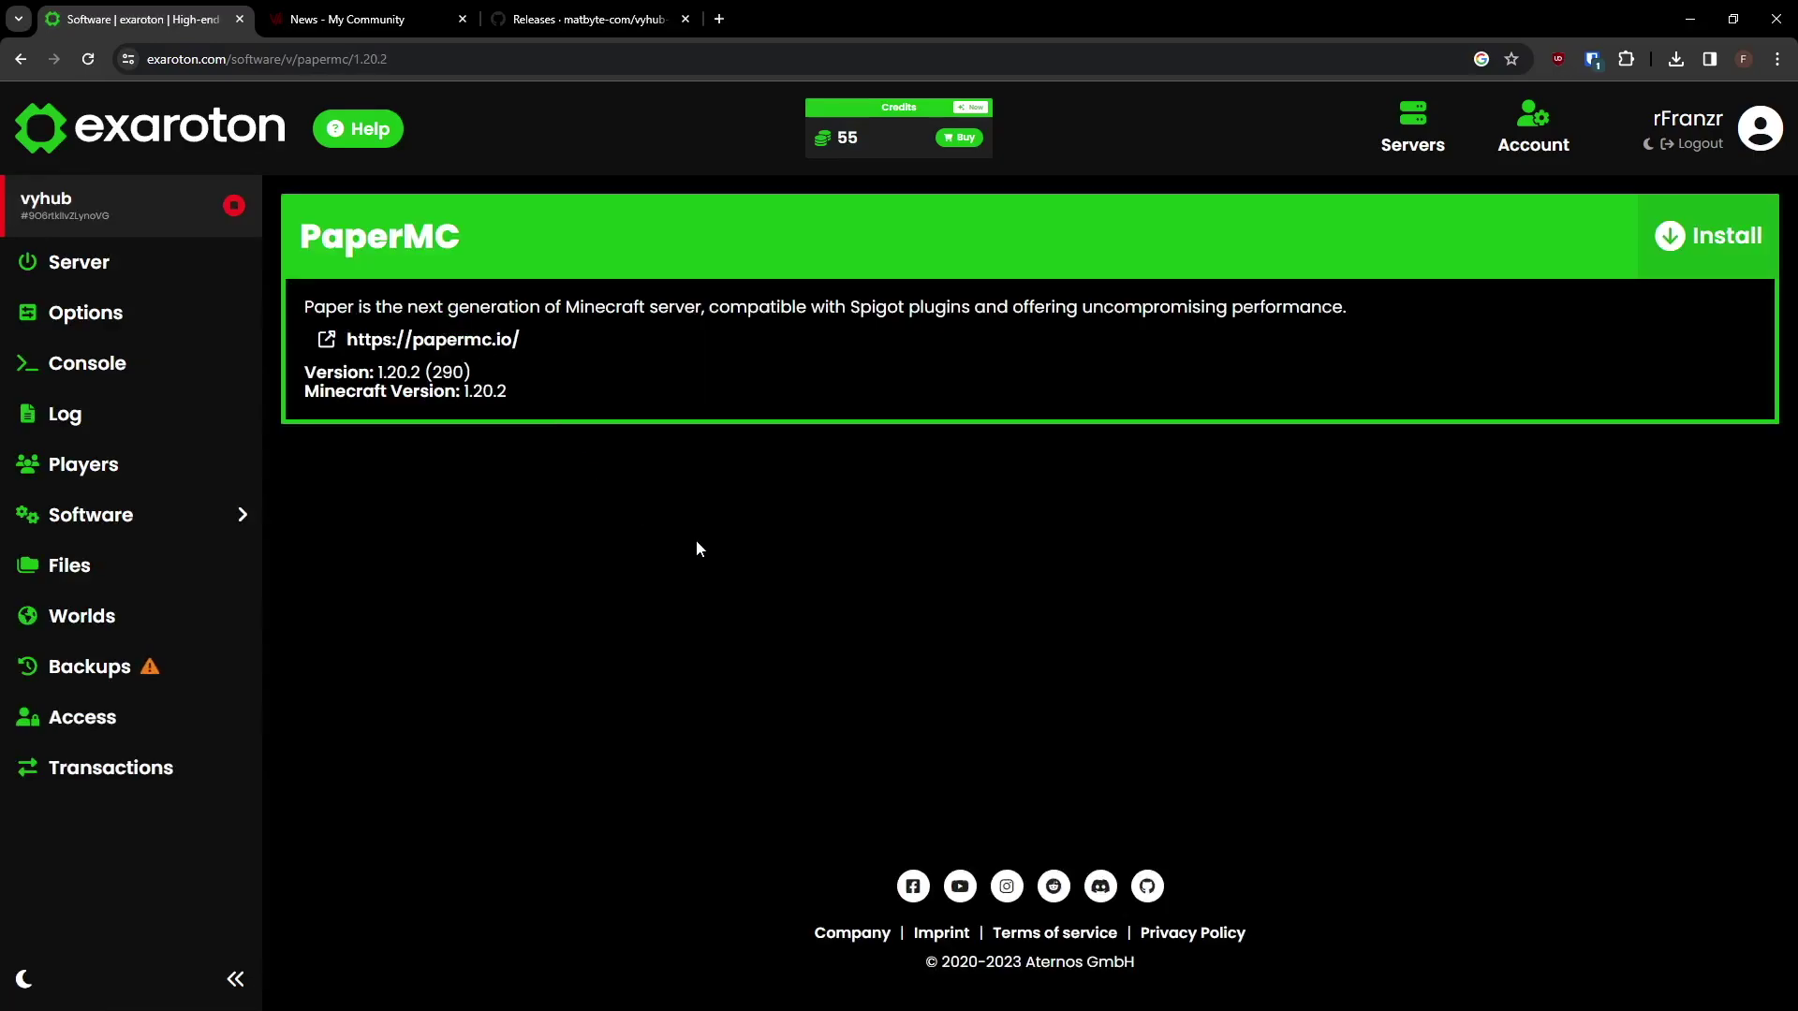
click(1692, 249)
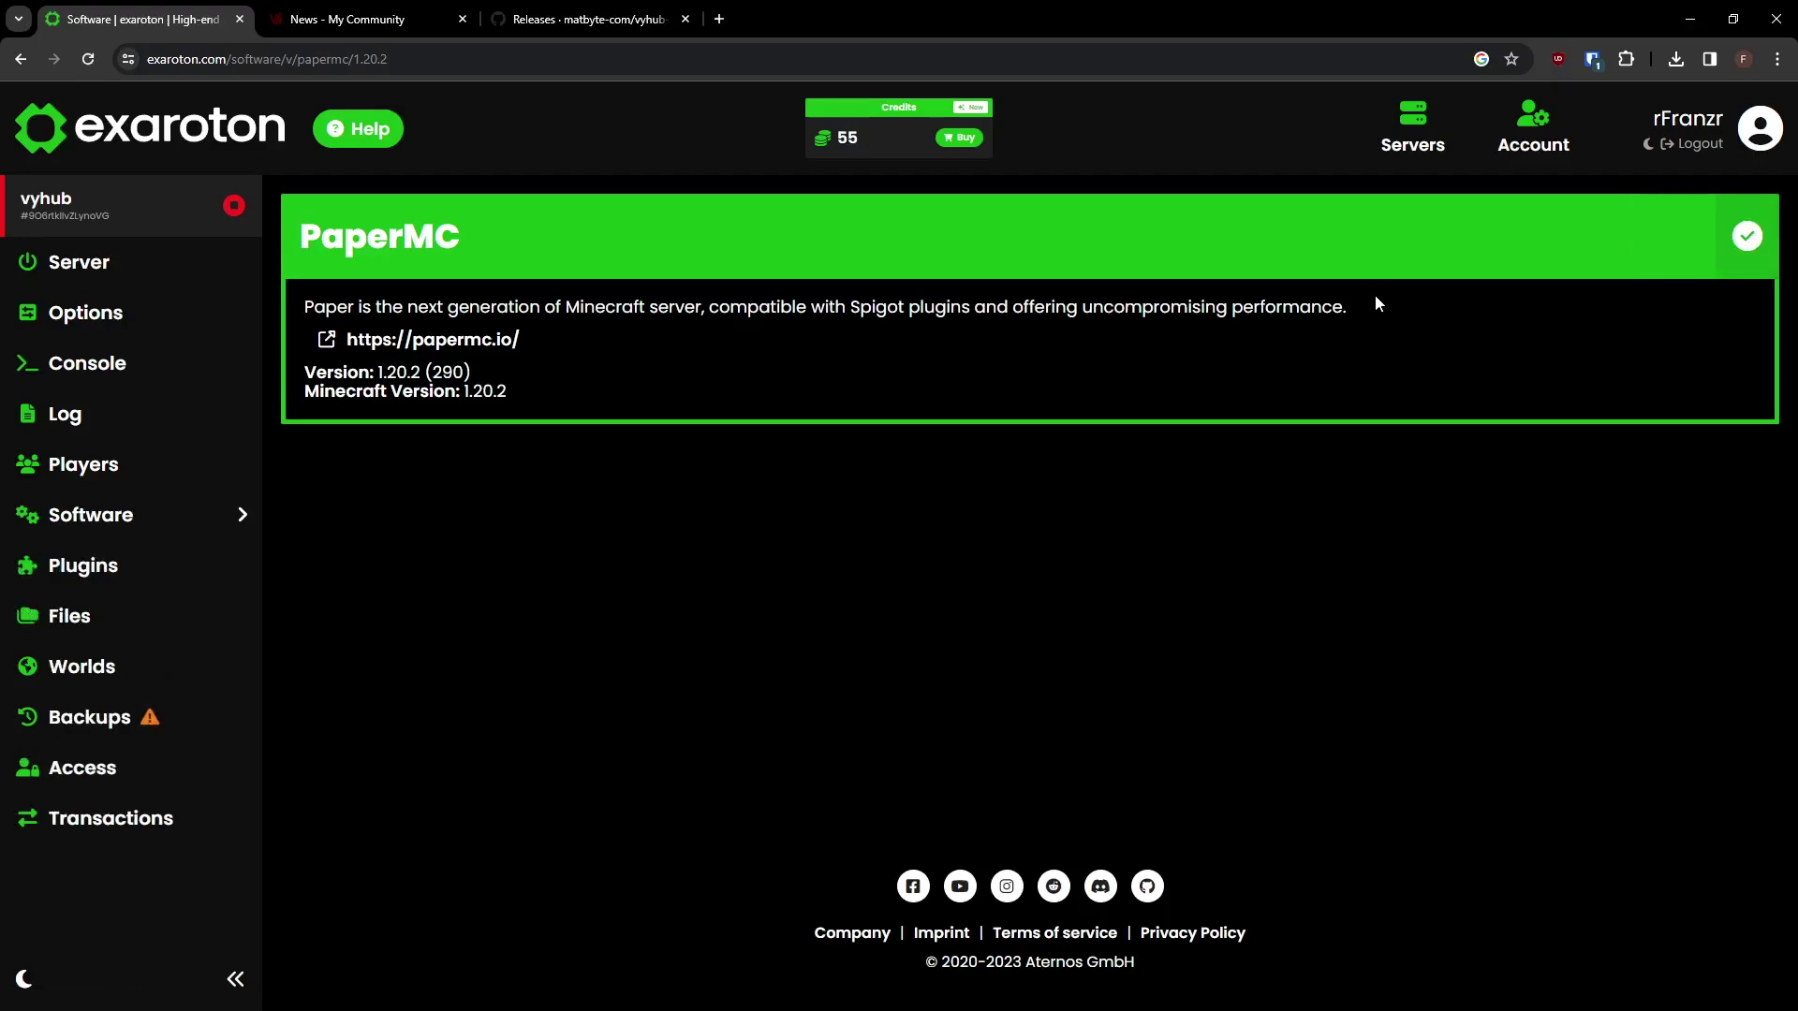
click(132, 267)
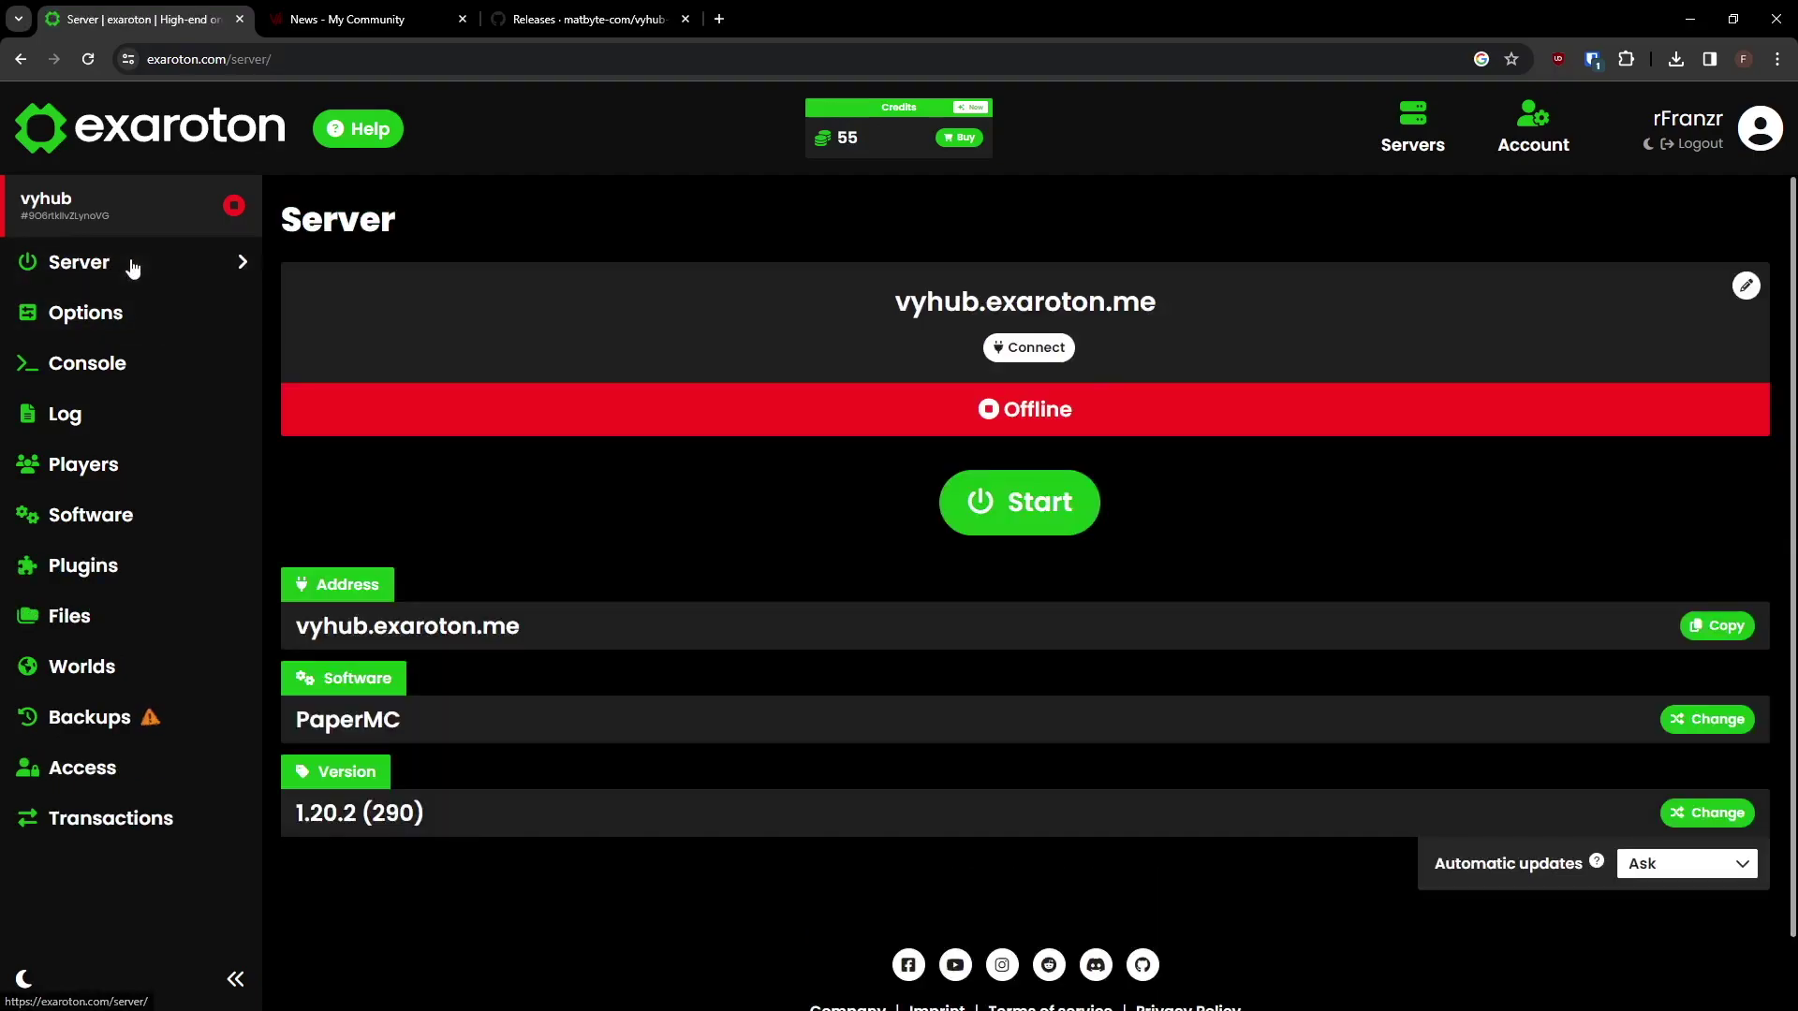
Check the Plugins list and the empty plugins folder in Files, then go to VyHub.
click(163, 581)
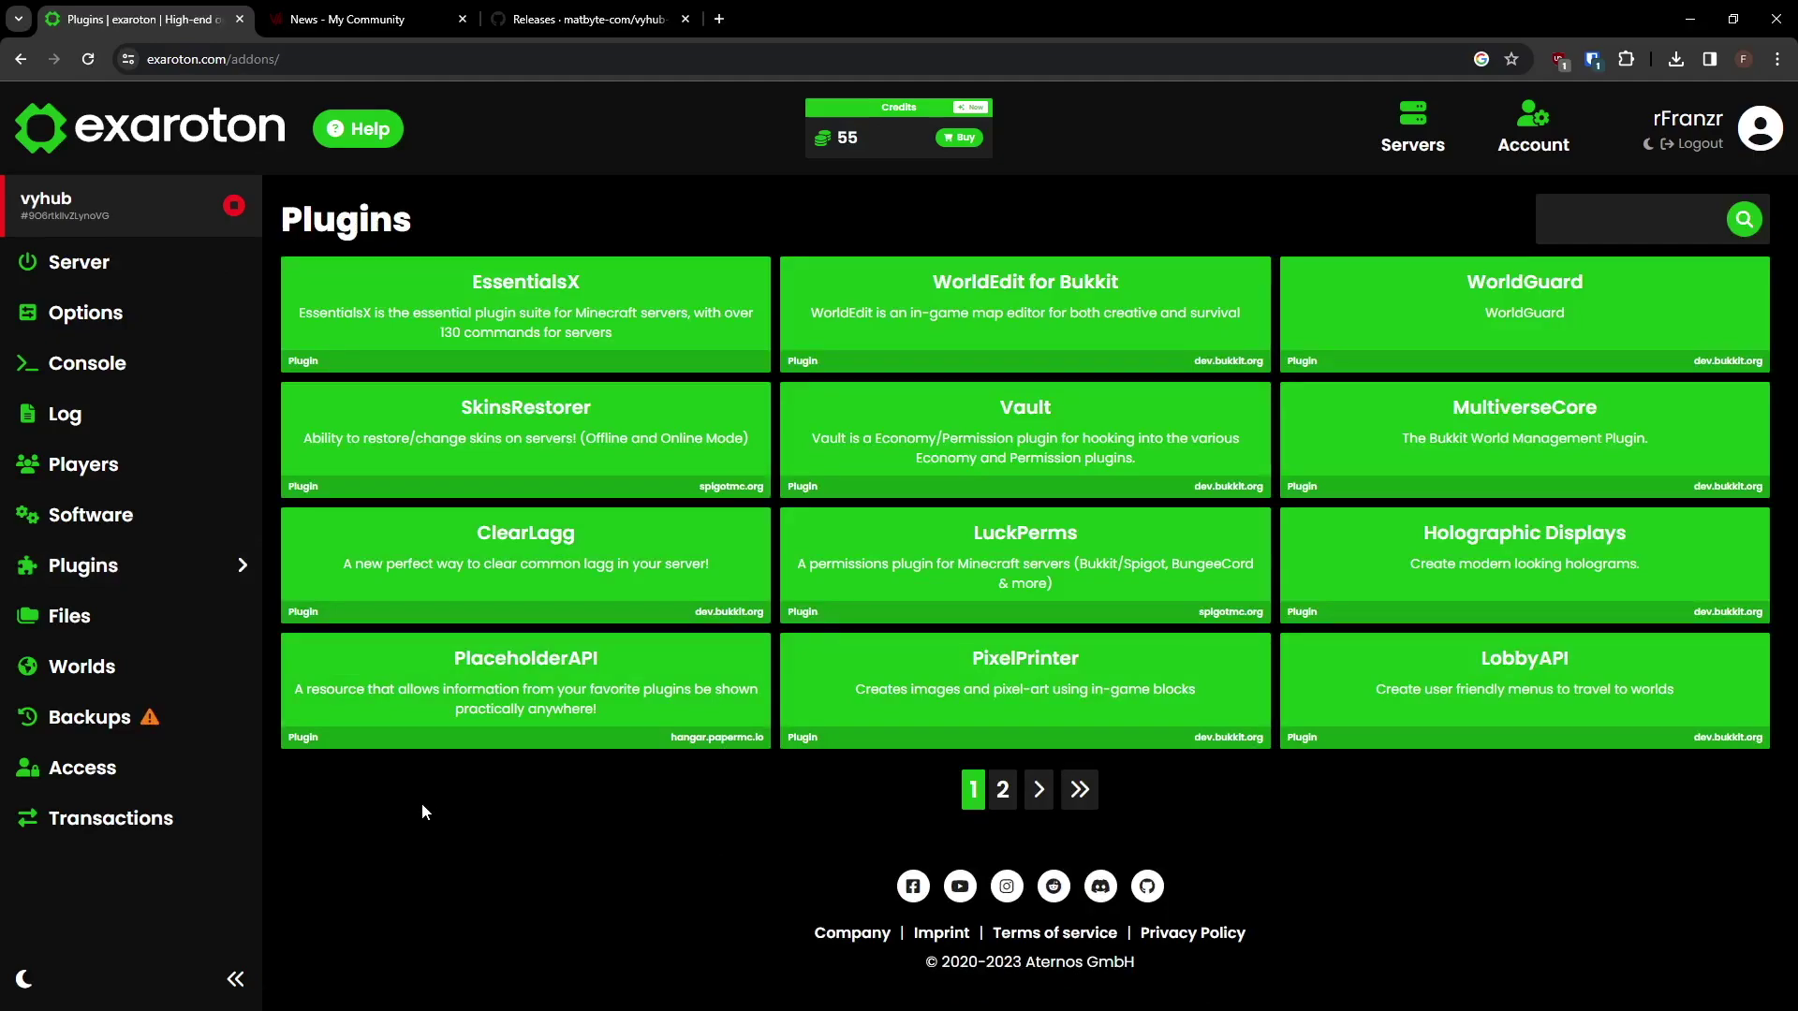
click(98, 620)
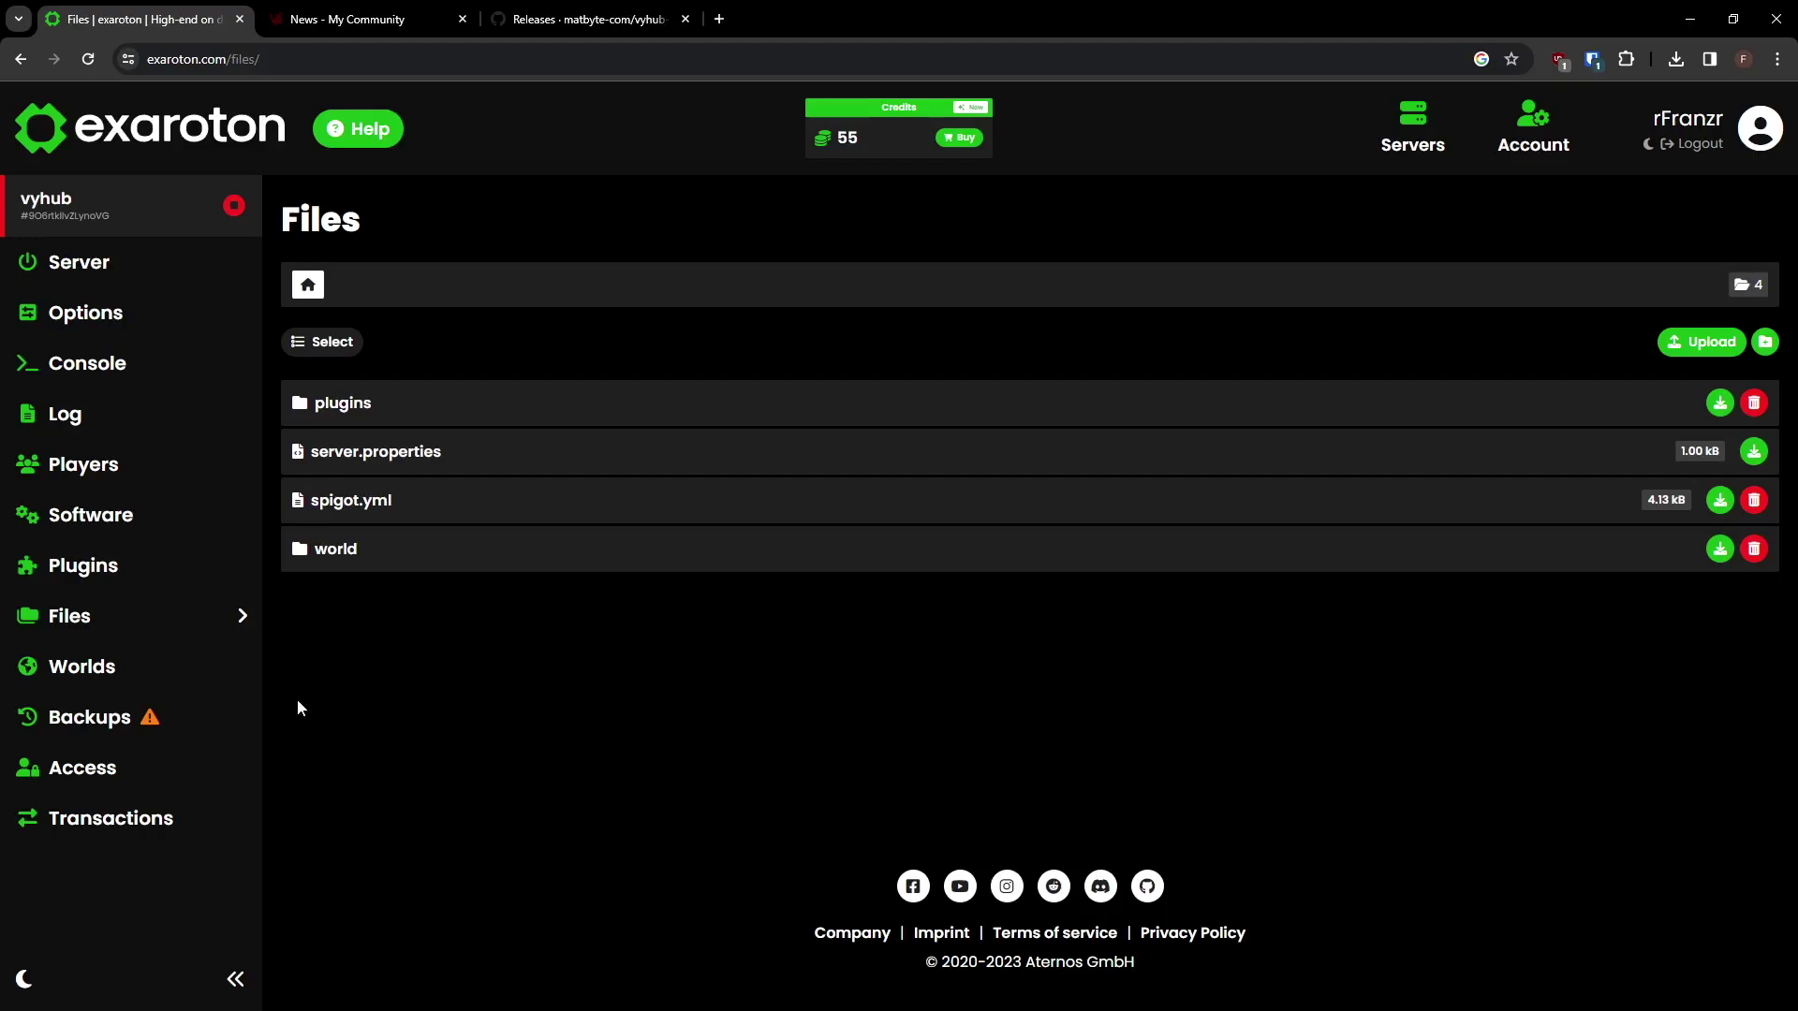
click(1309, 414)
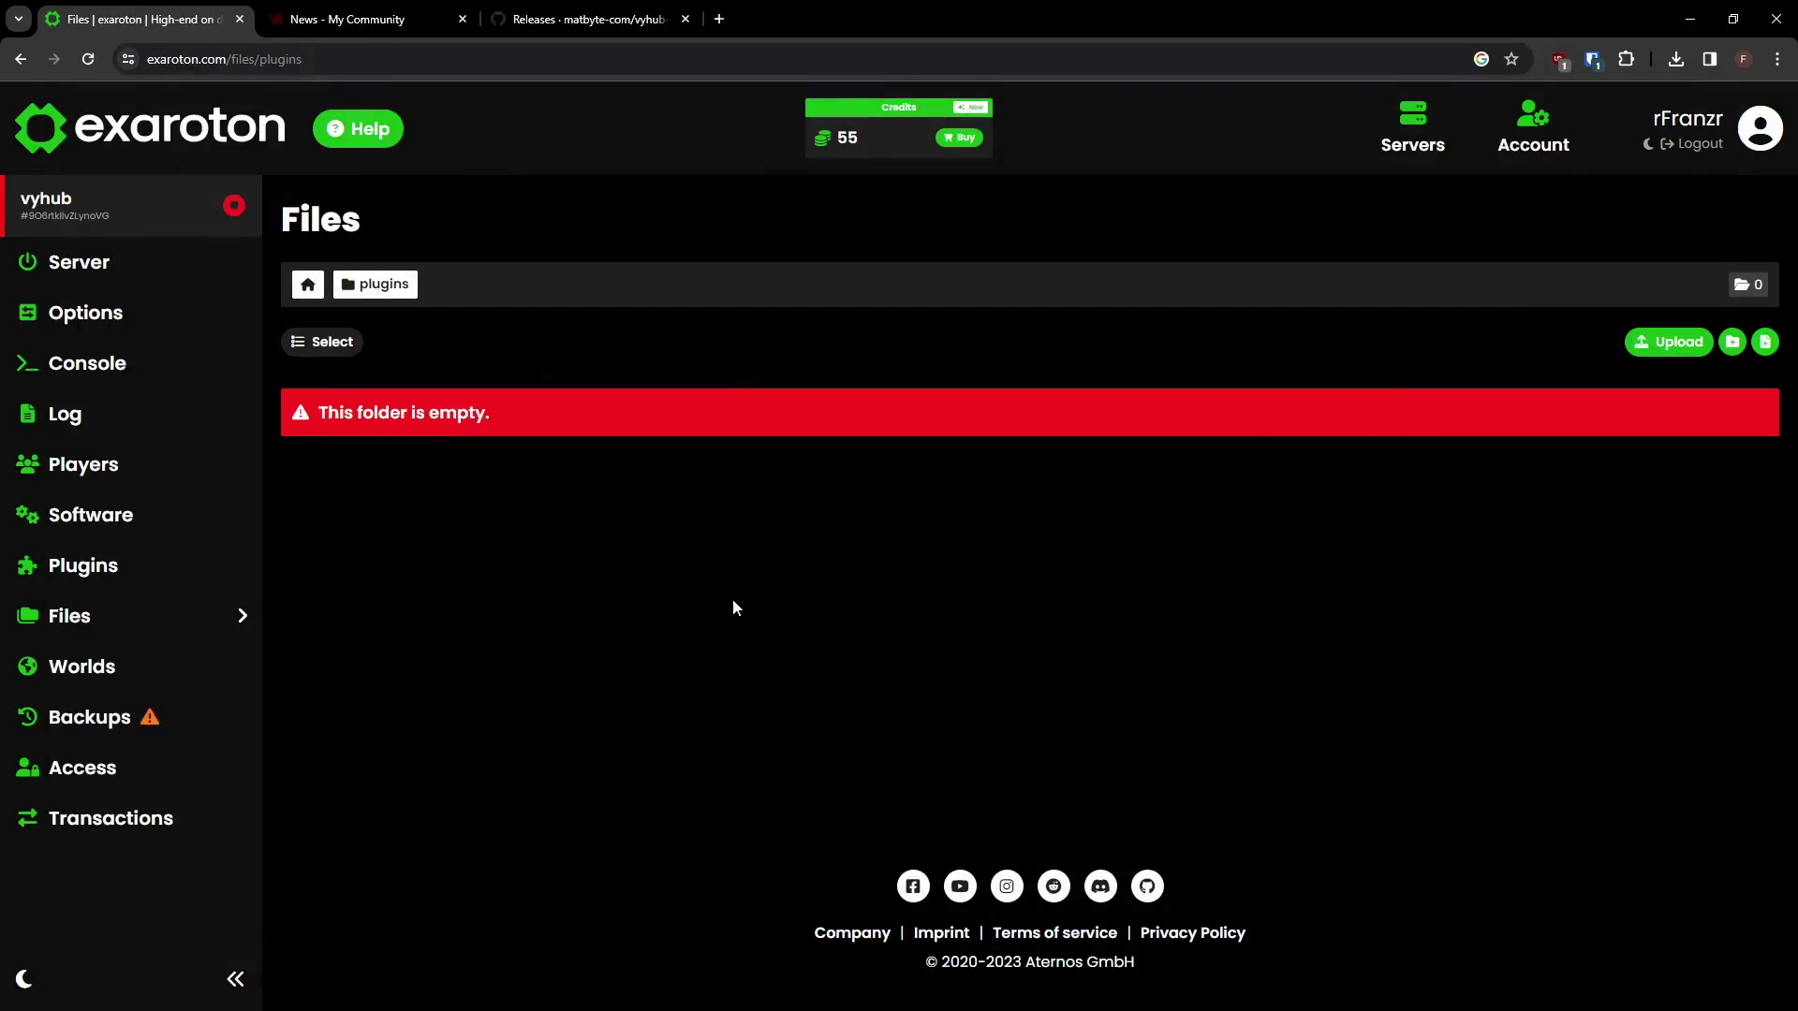
click(412, 8)
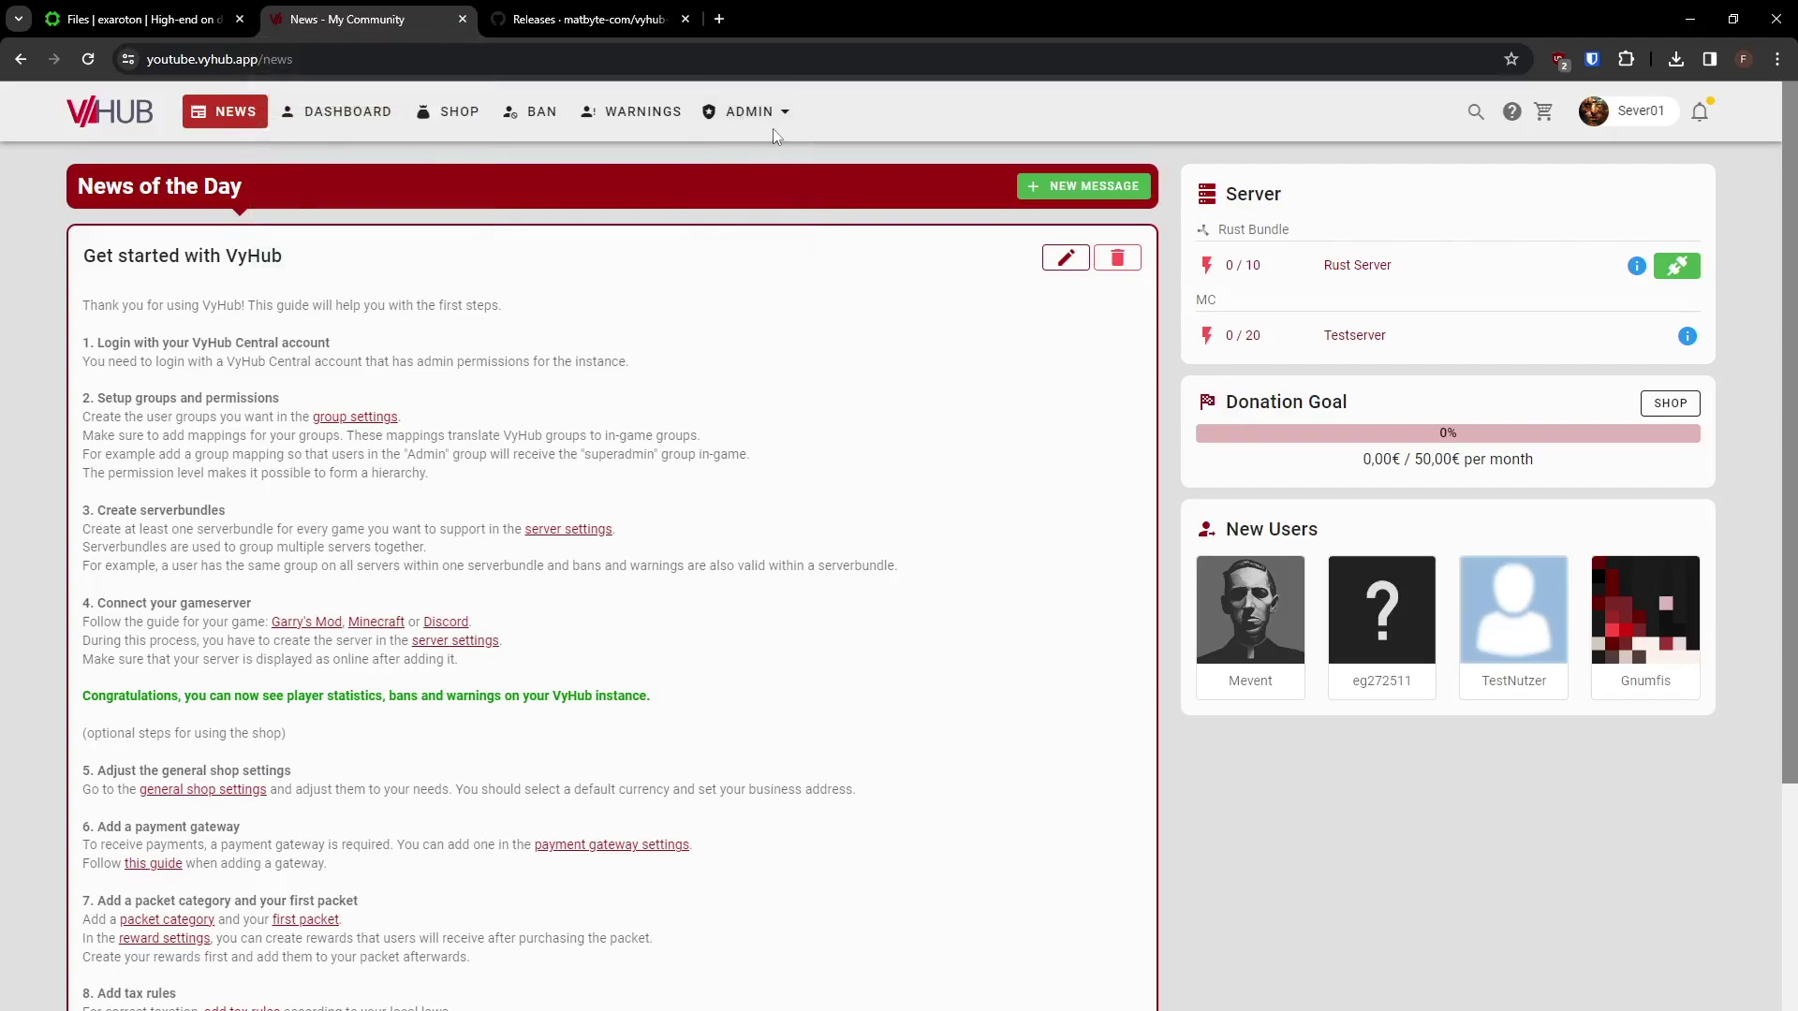
Go to VyHub's admin Servers settings and start a new server bundle.
mouse_move(772, 127)
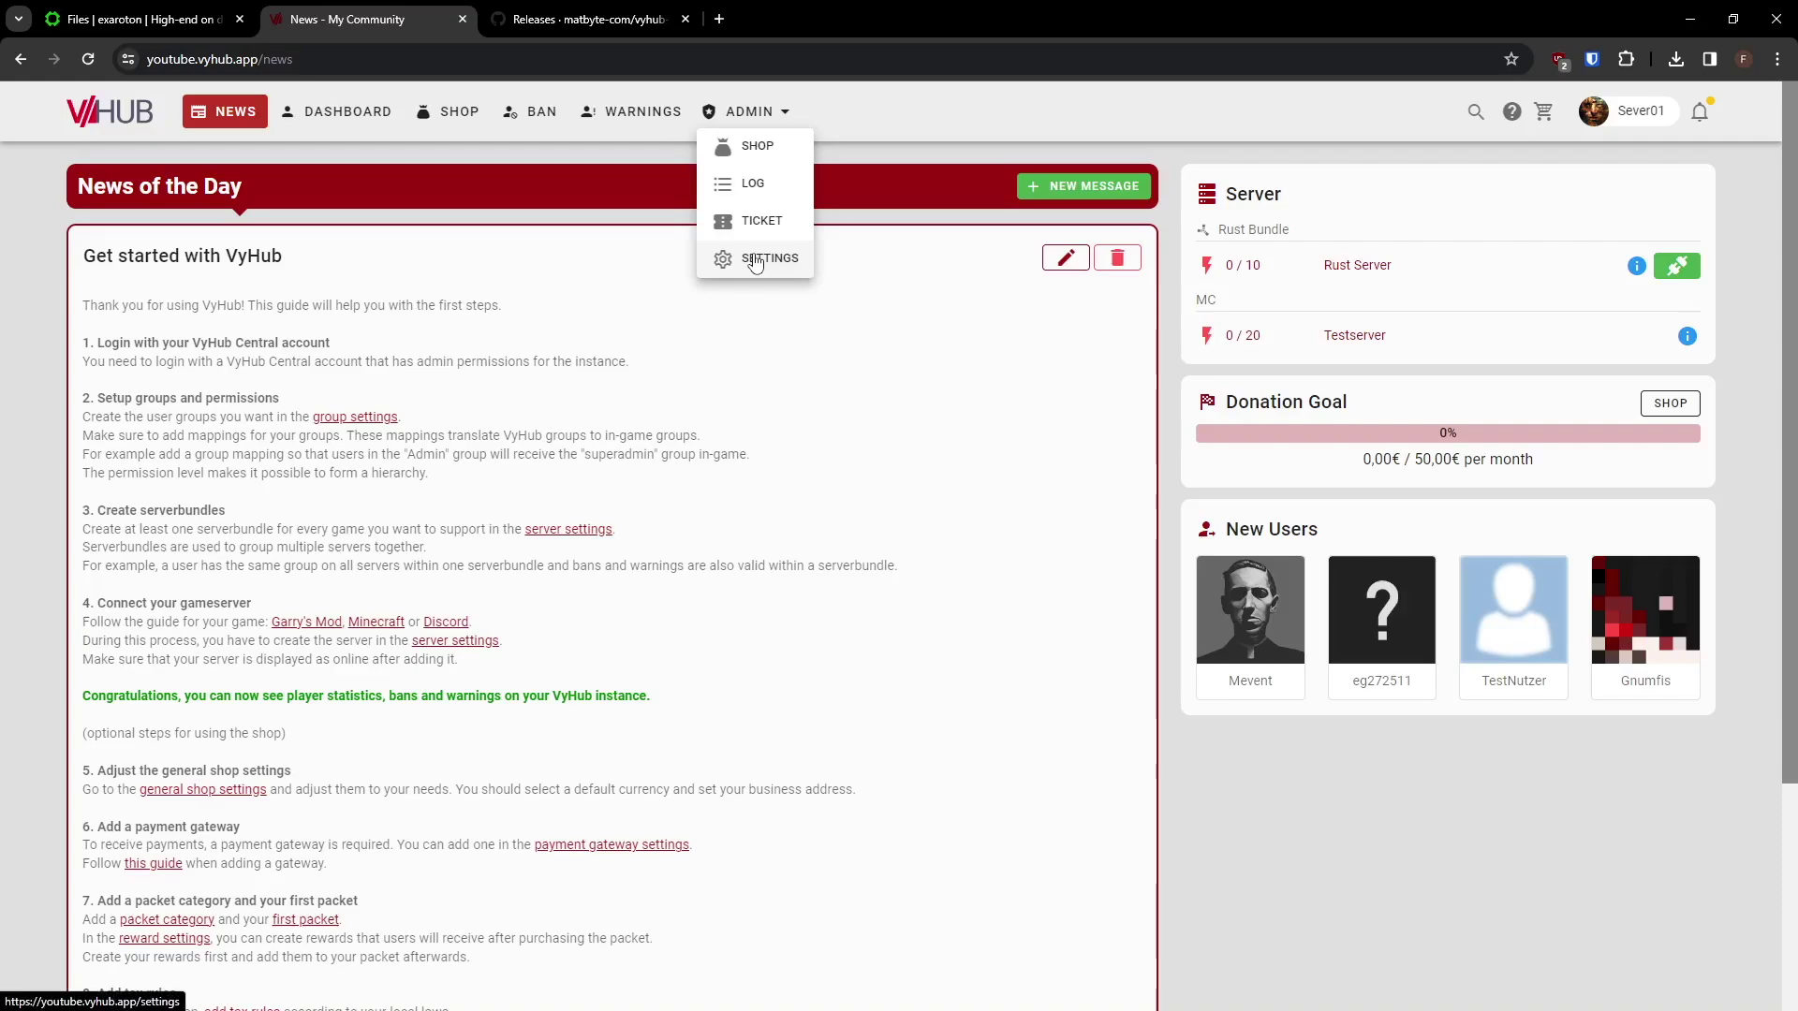
click(755, 264)
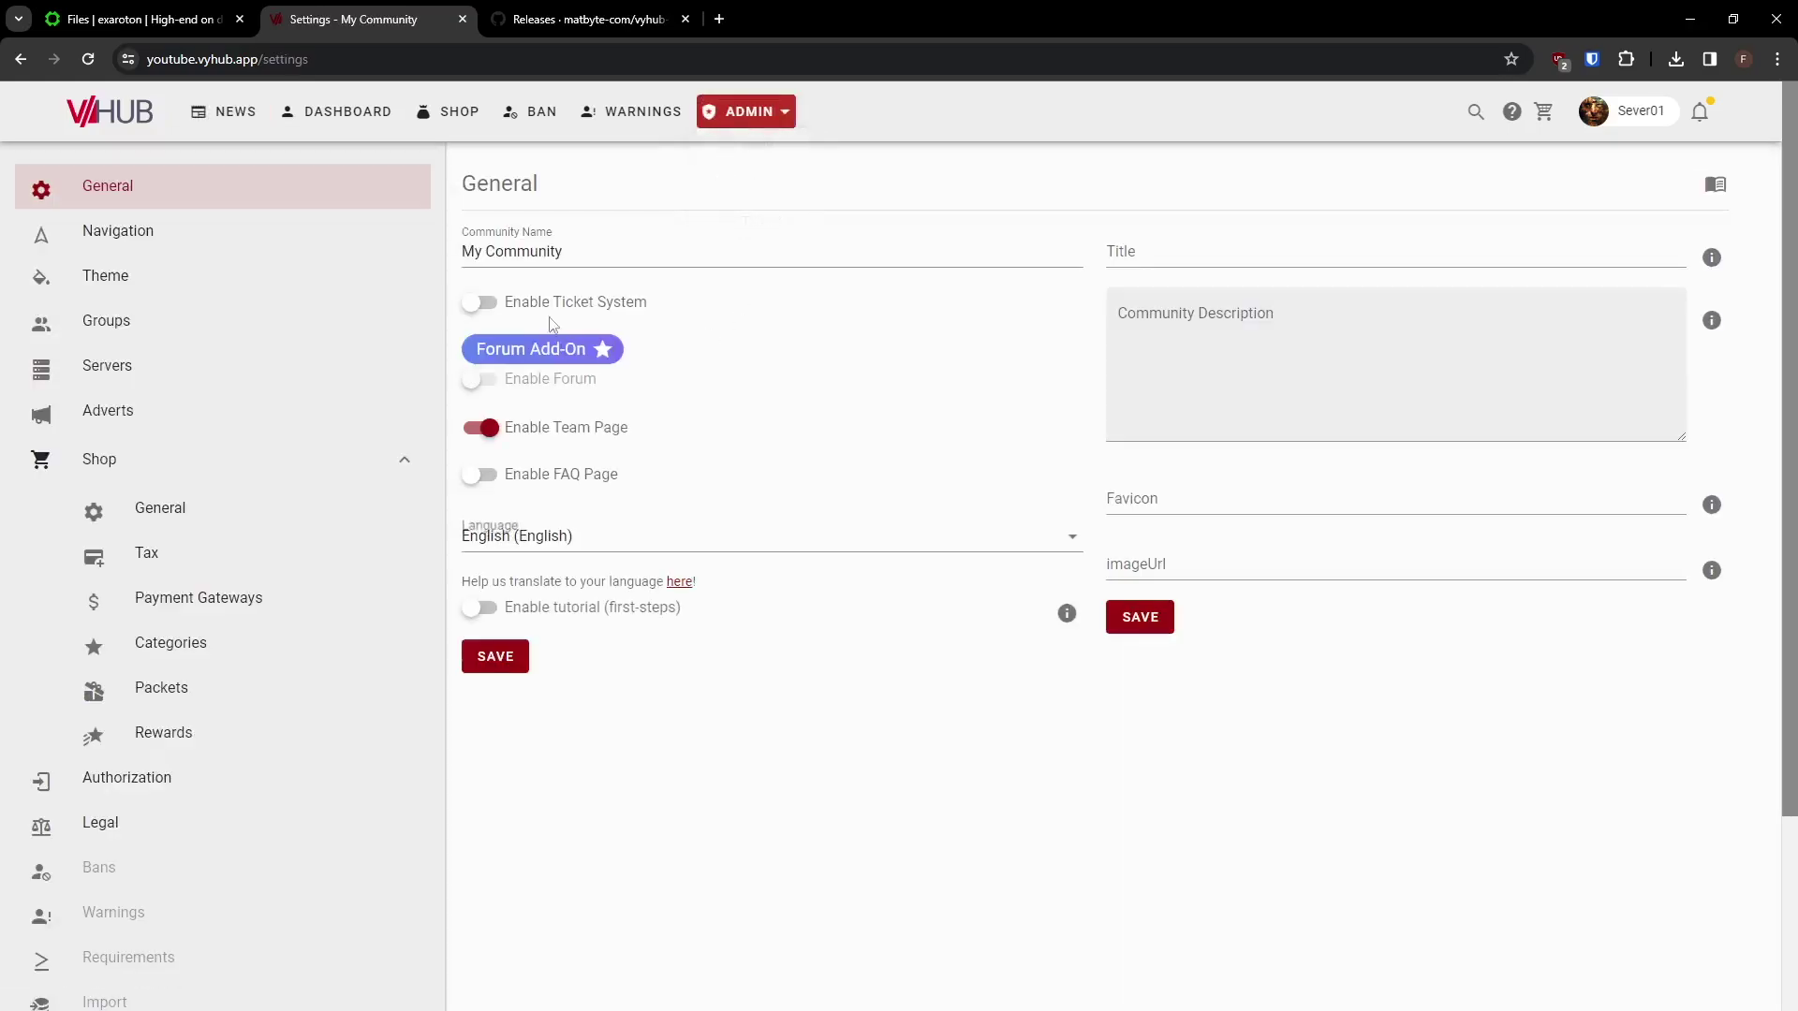
click(201, 371)
click(1512, 396)
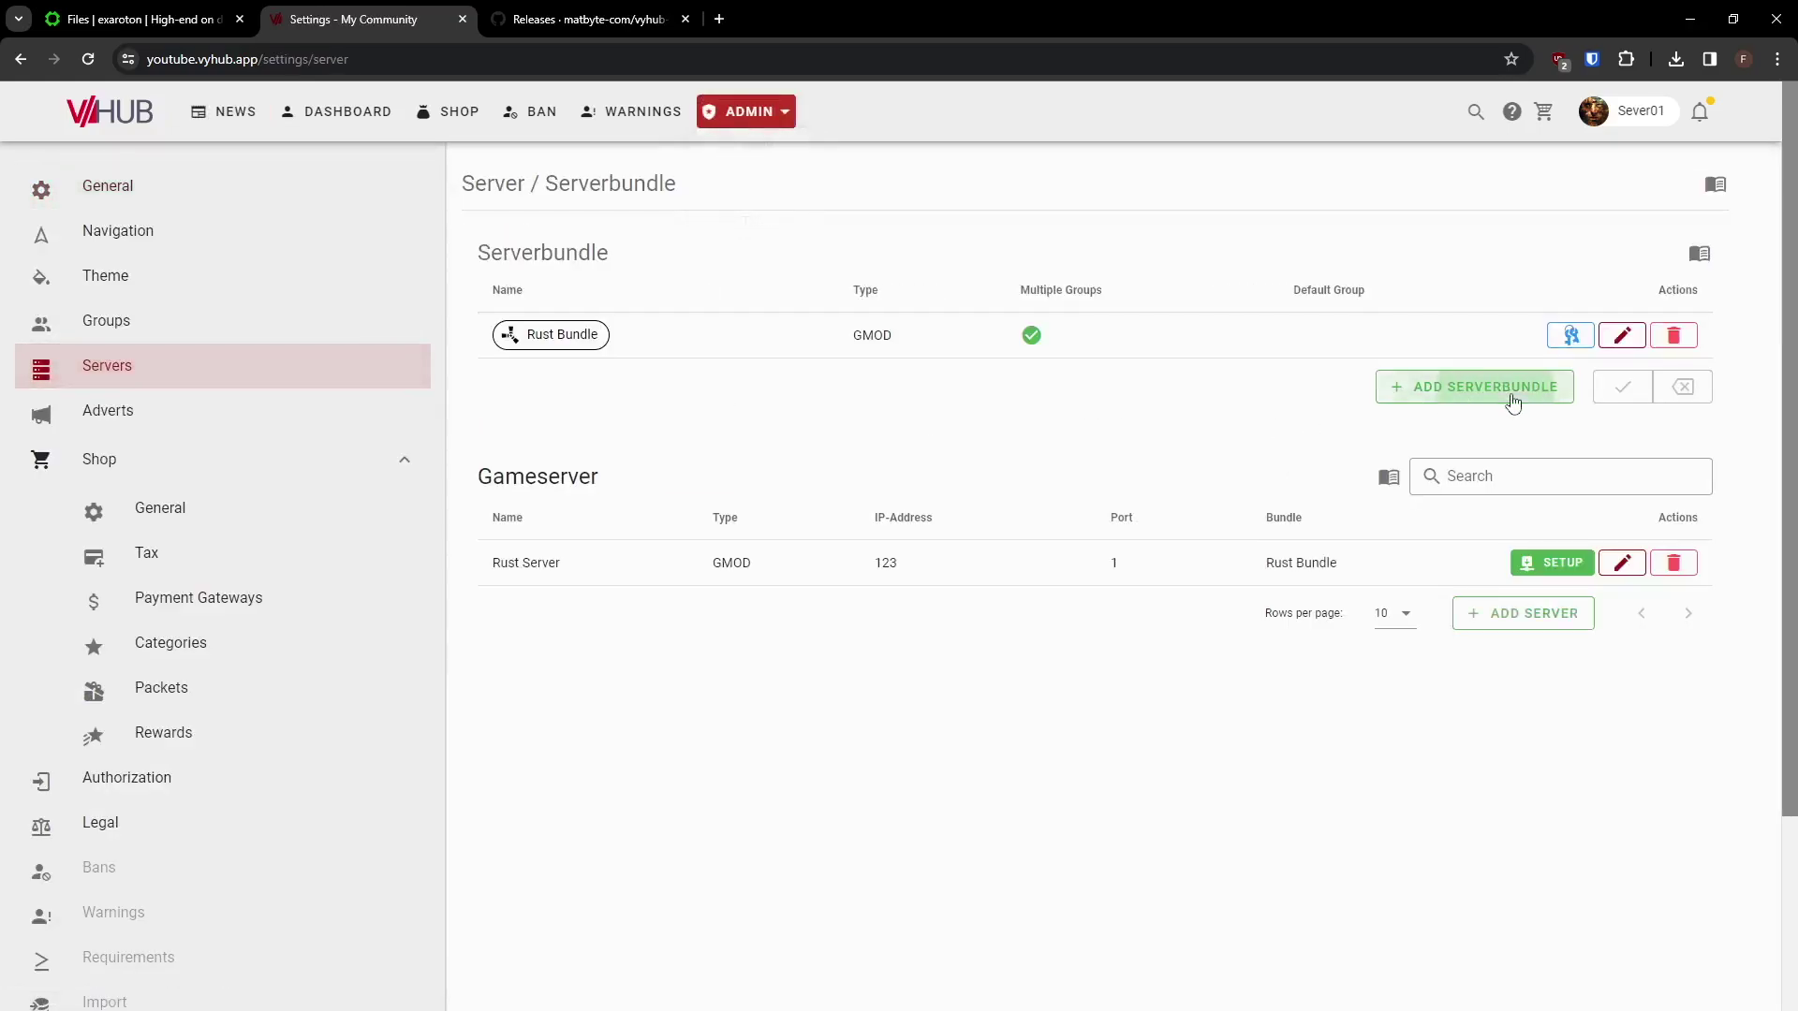
Save bundle 'Minecraft Bundle' with multiple groups, icon mdi-minecraft, type MINECRAFT, no default group.
text(Minecraft Bundle)
click(762, 478)
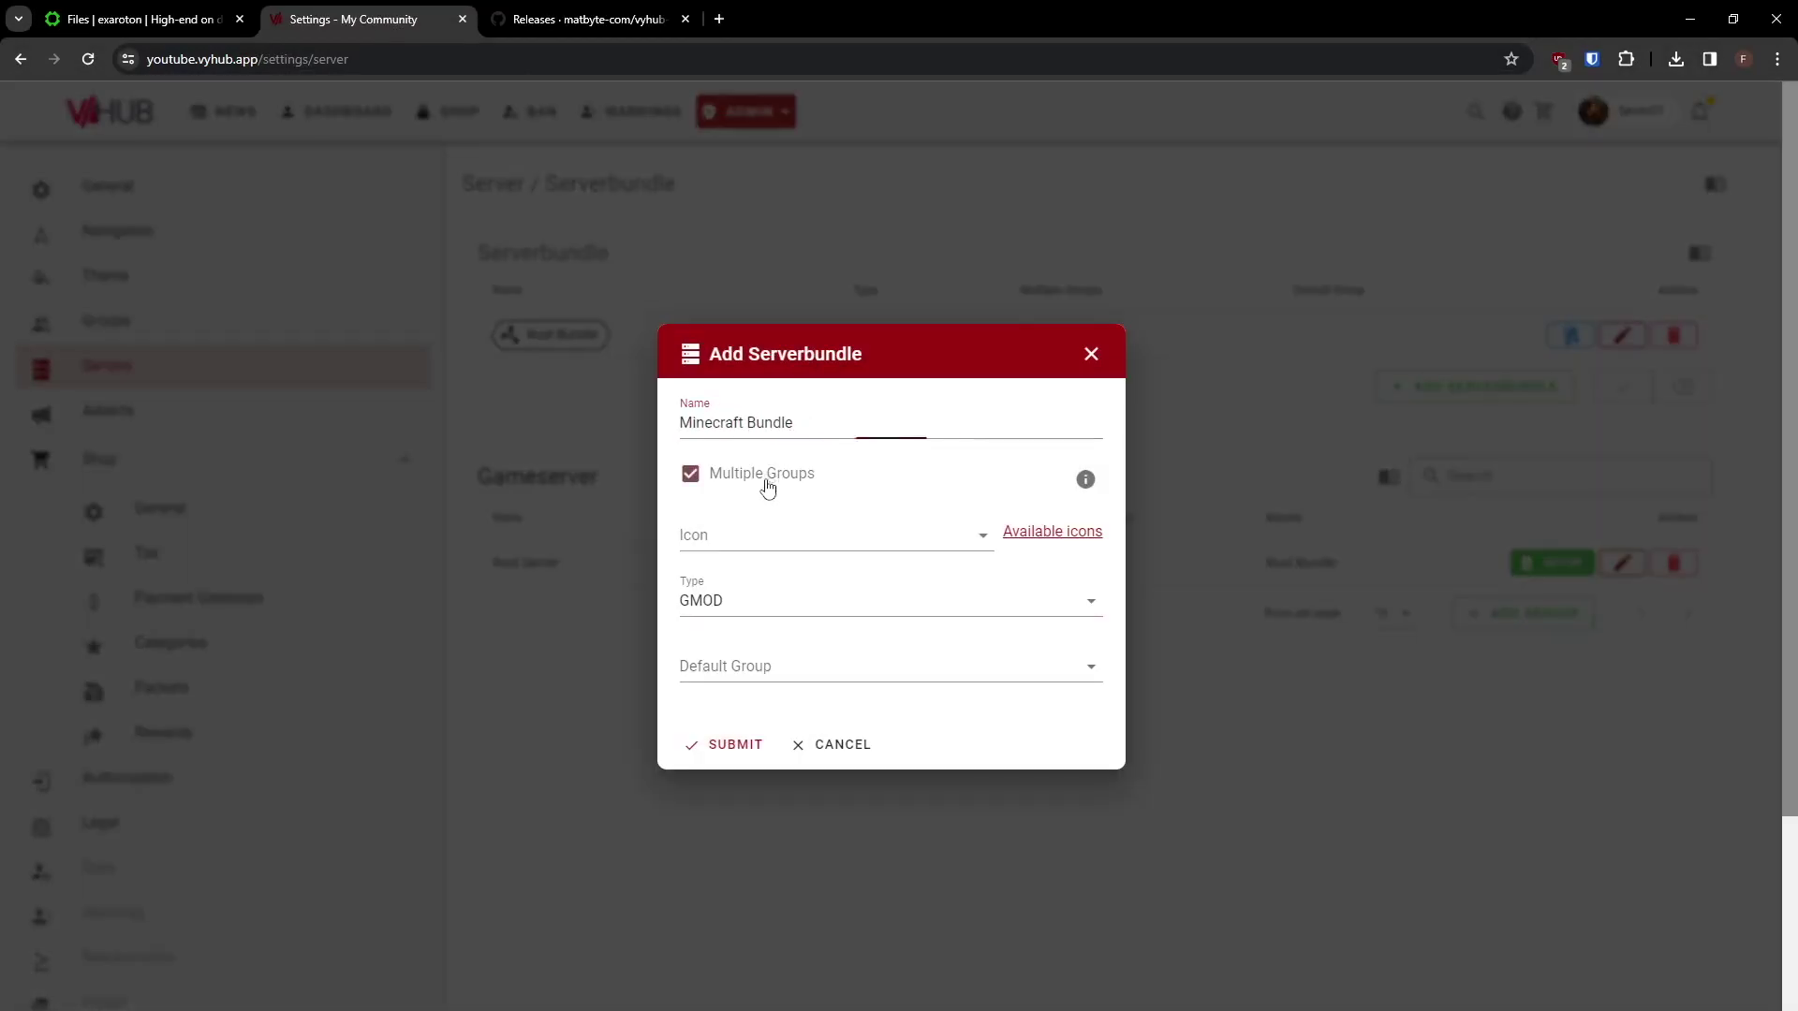
click(801, 543)
text(minecraft)
click(815, 620)
click(830, 600)
click(811, 670)
click(803, 671)
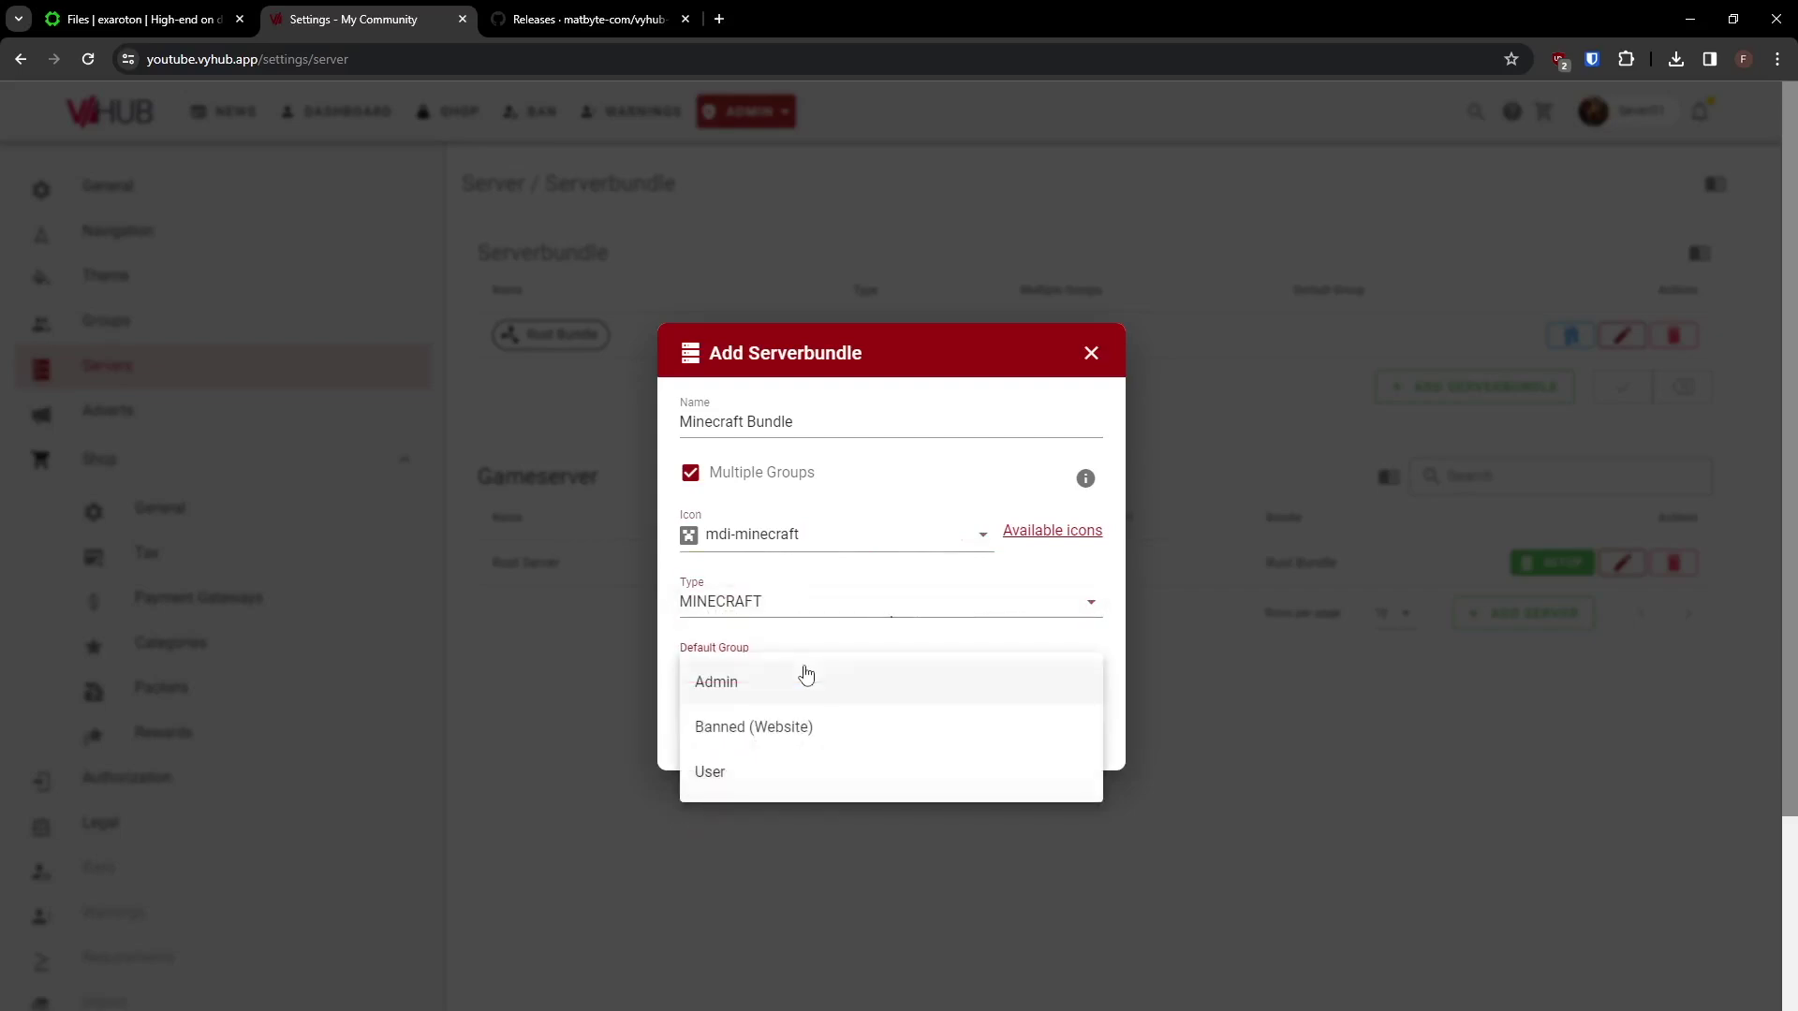
click(767, 631)
click(730, 748)
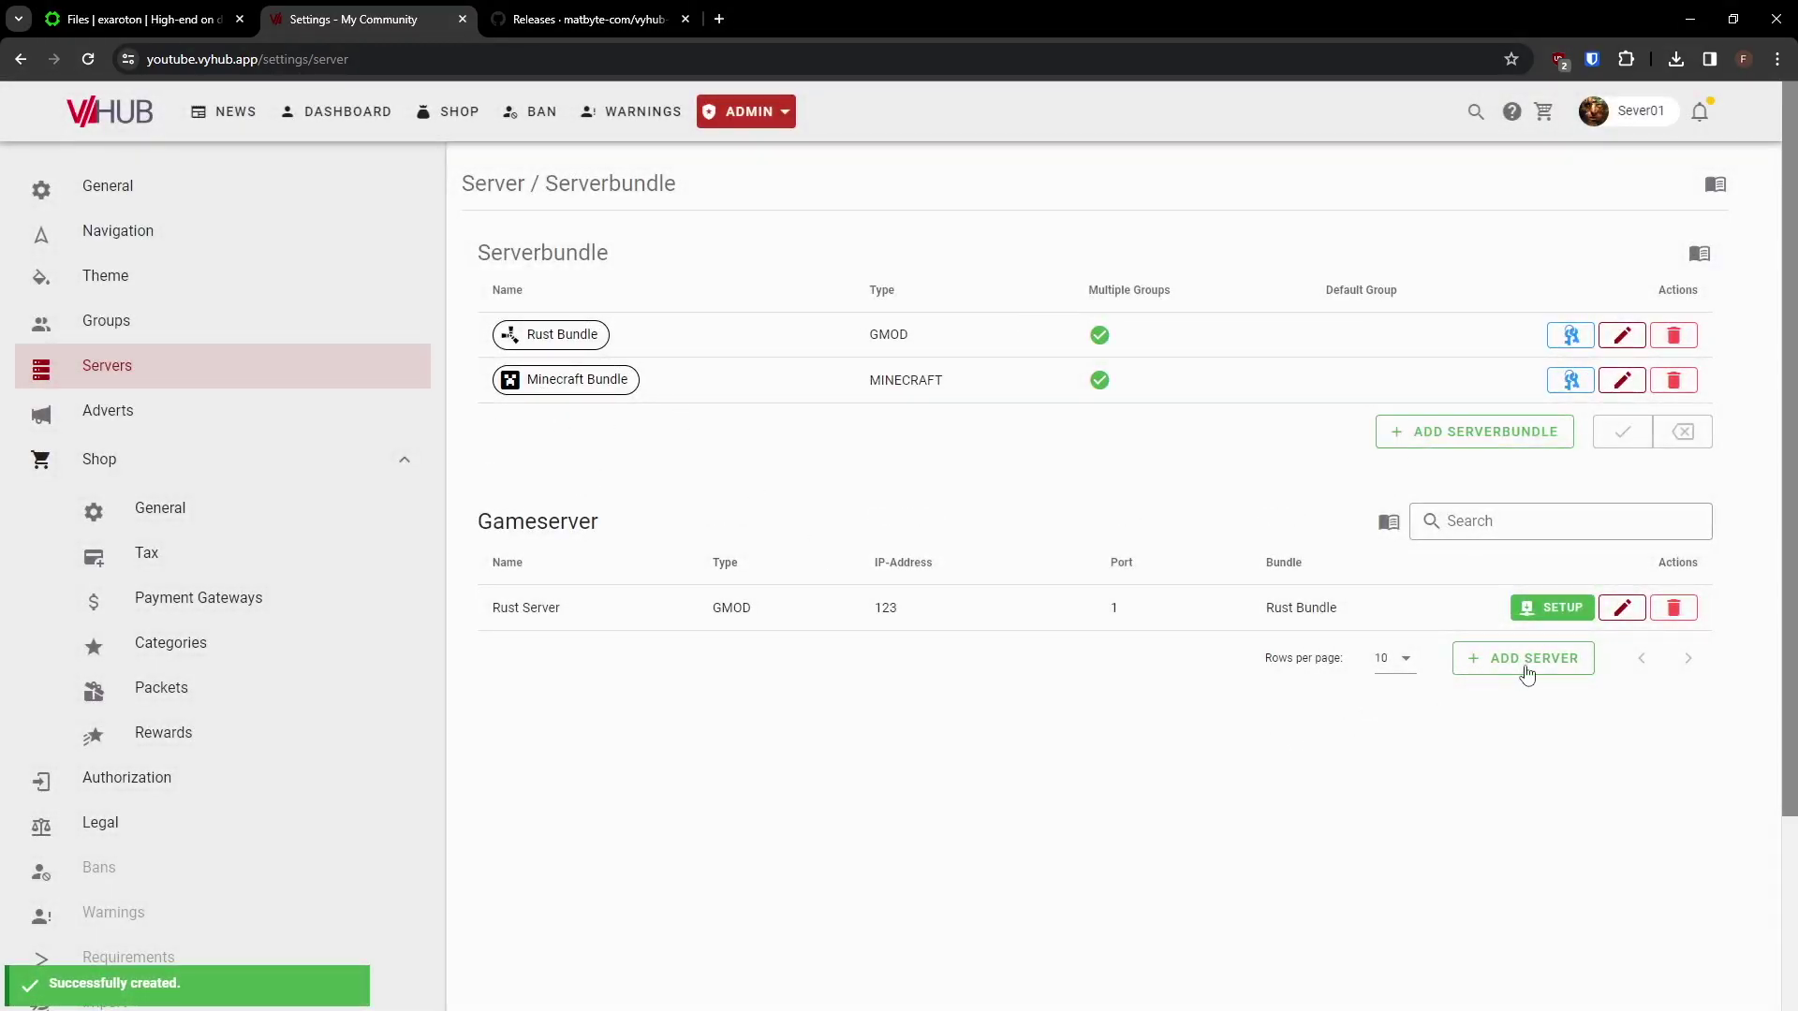
click(1524, 663)
Name the new game server 'Minecraft Server'.
text(M)
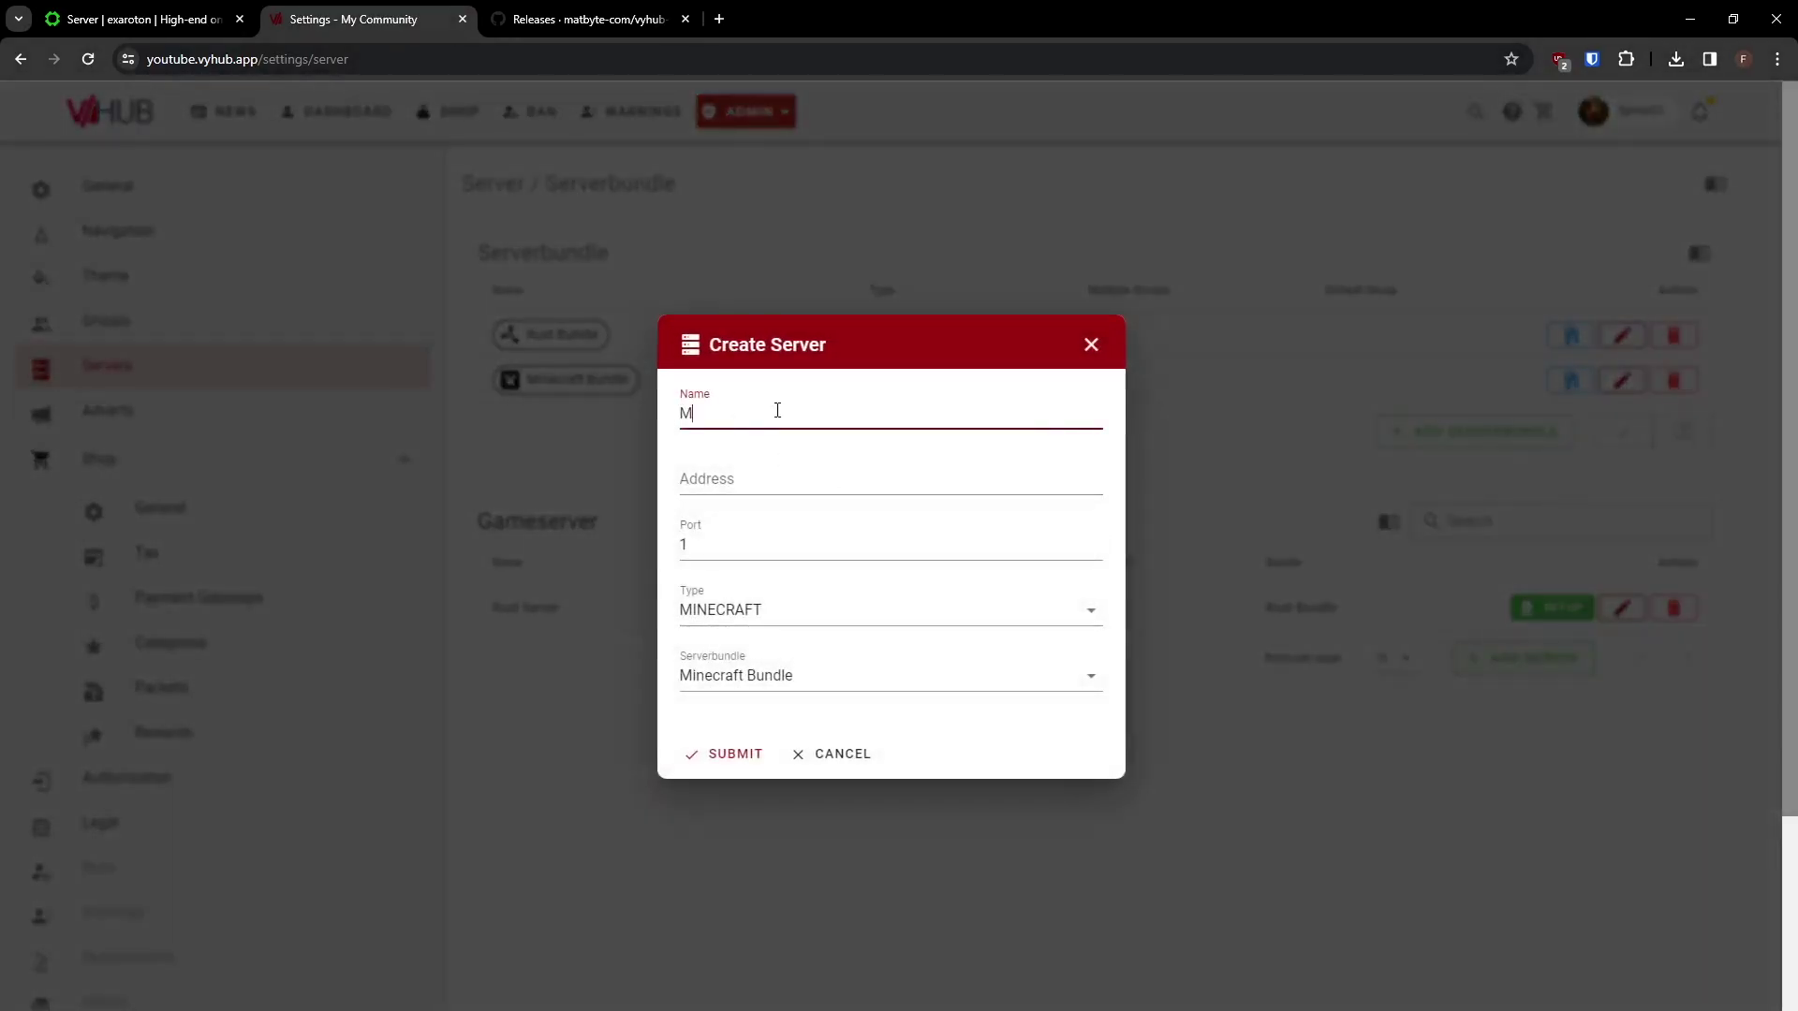
key(BackSpace)
text(Minecraft Server)
key(Tab)
Give it address vyhub.exaroton.me copied from exaroton and port 25565, then save it.
click(182, 11)
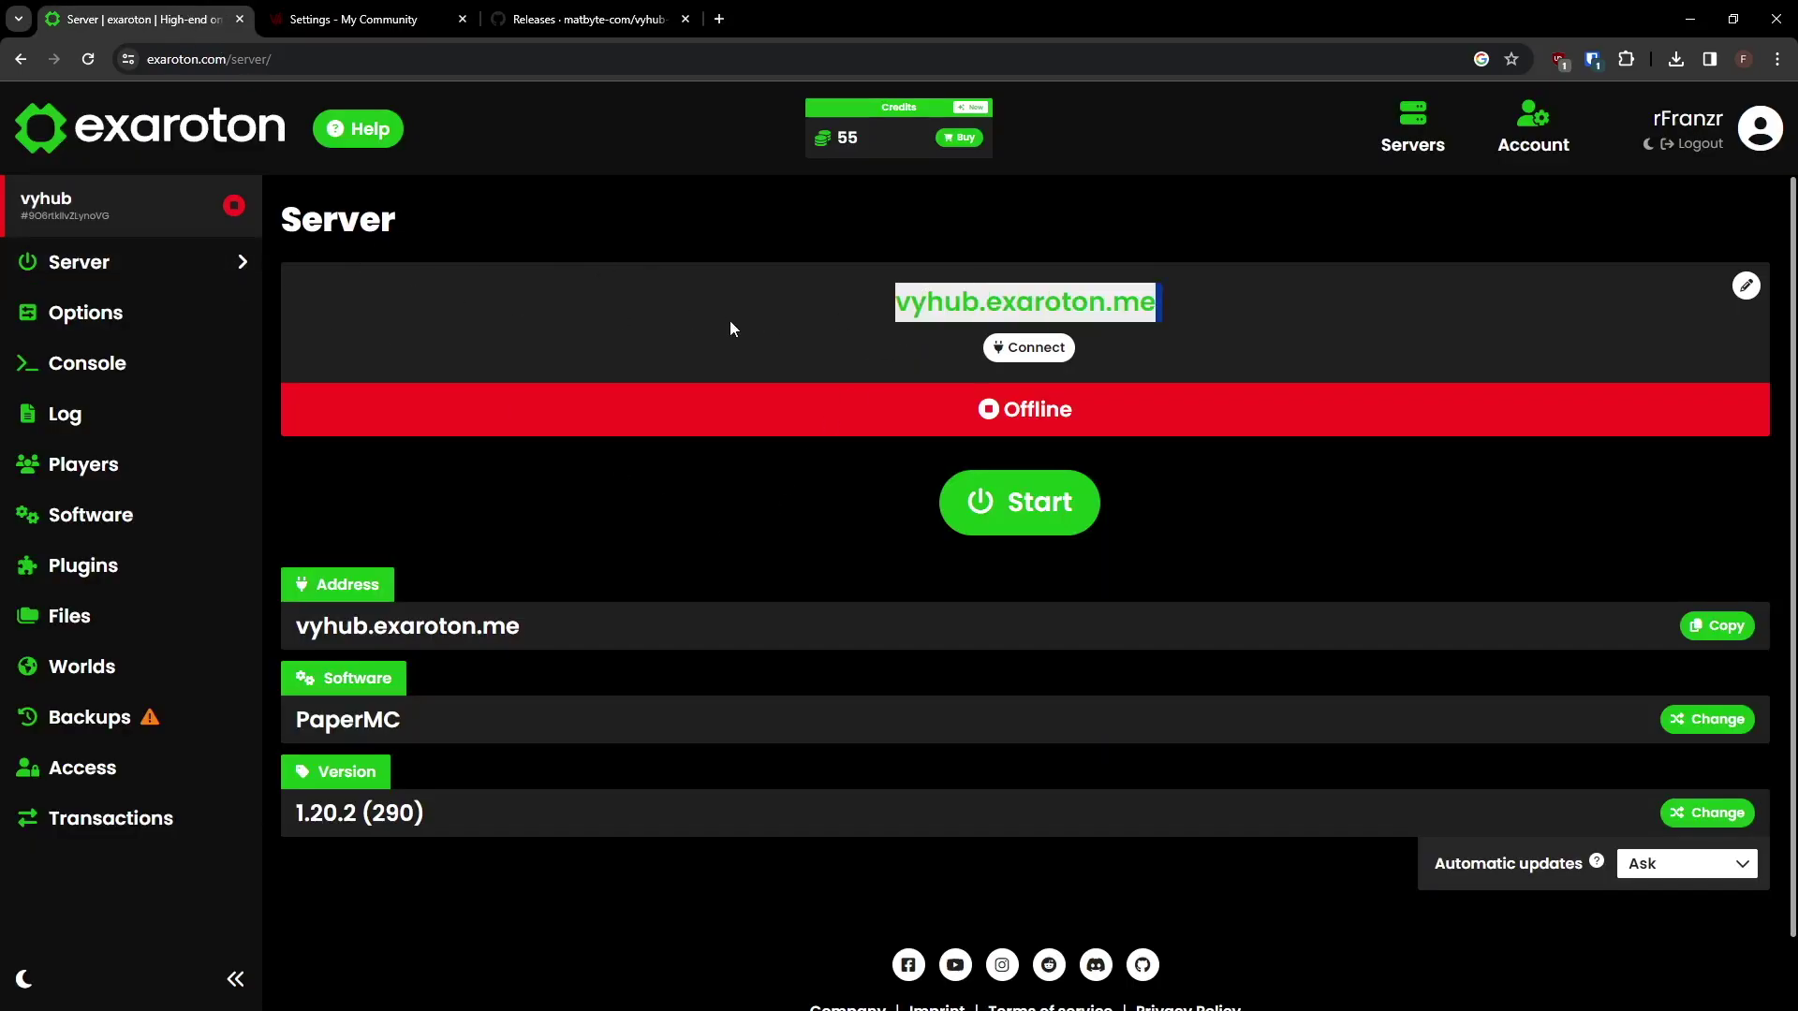
key(ctrl+Tab)
text(vyhub.exaroton.me)
double_click(805, 548)
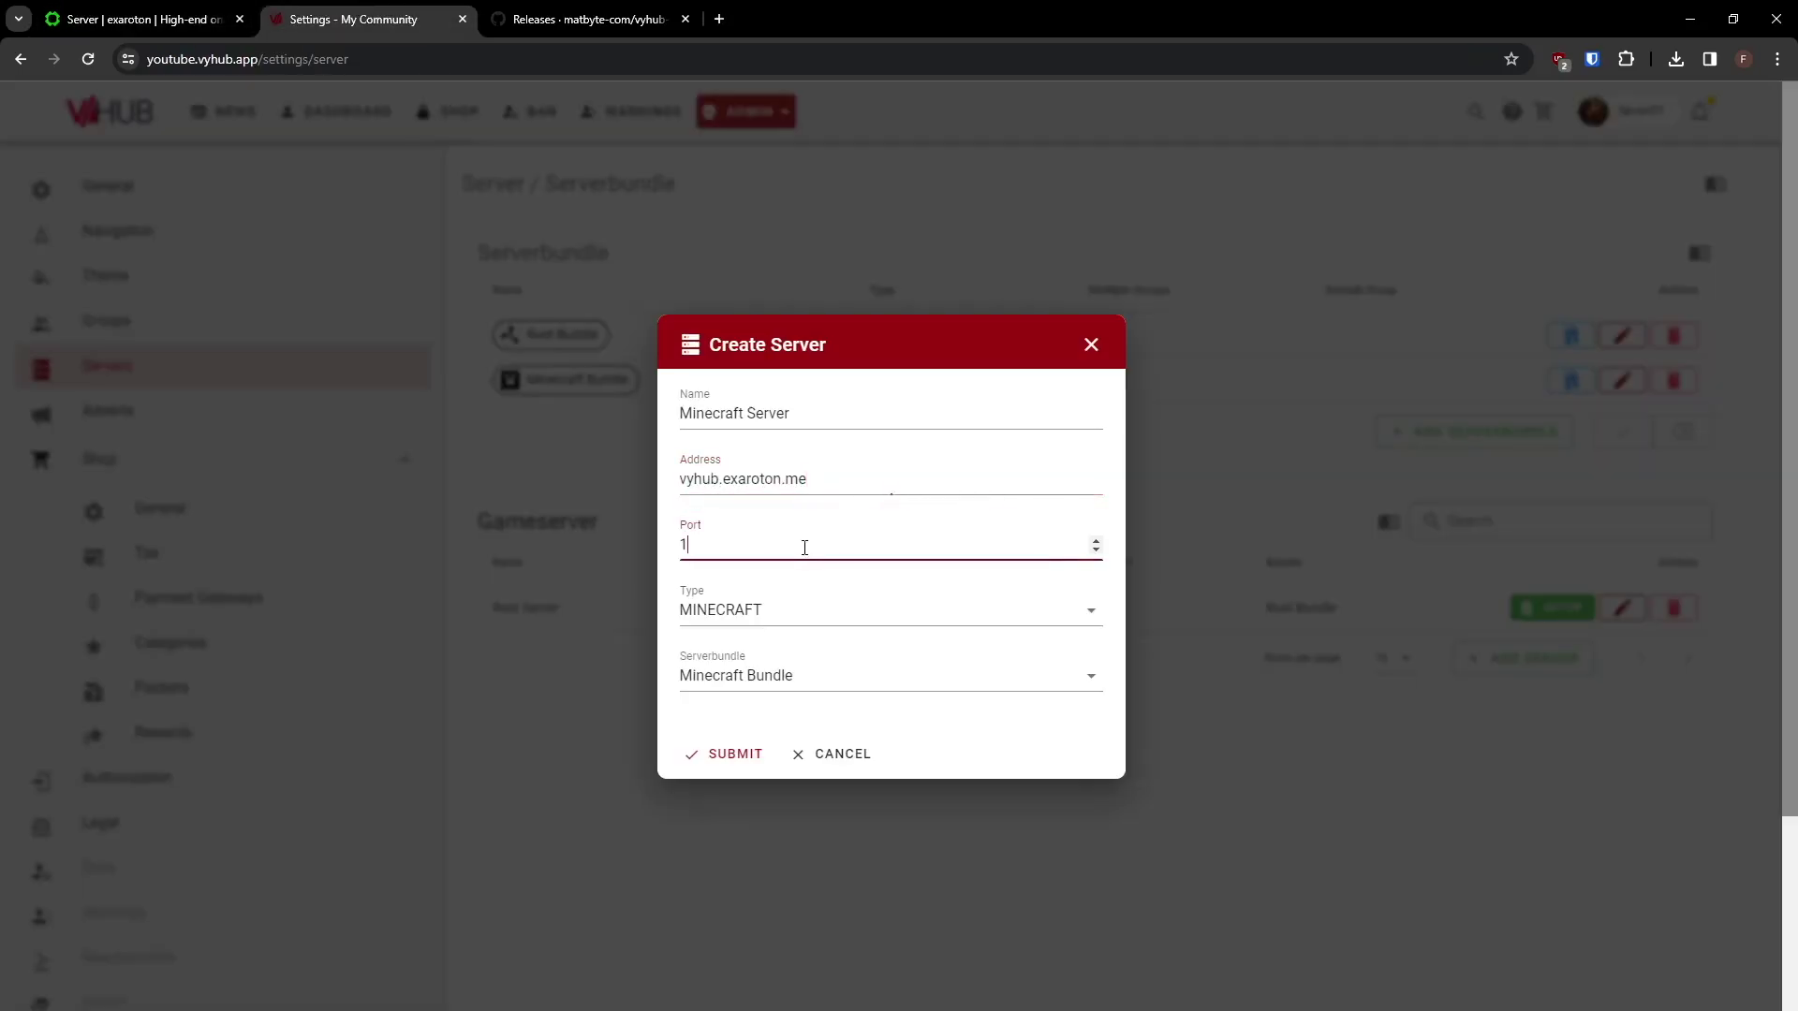
text(25565)
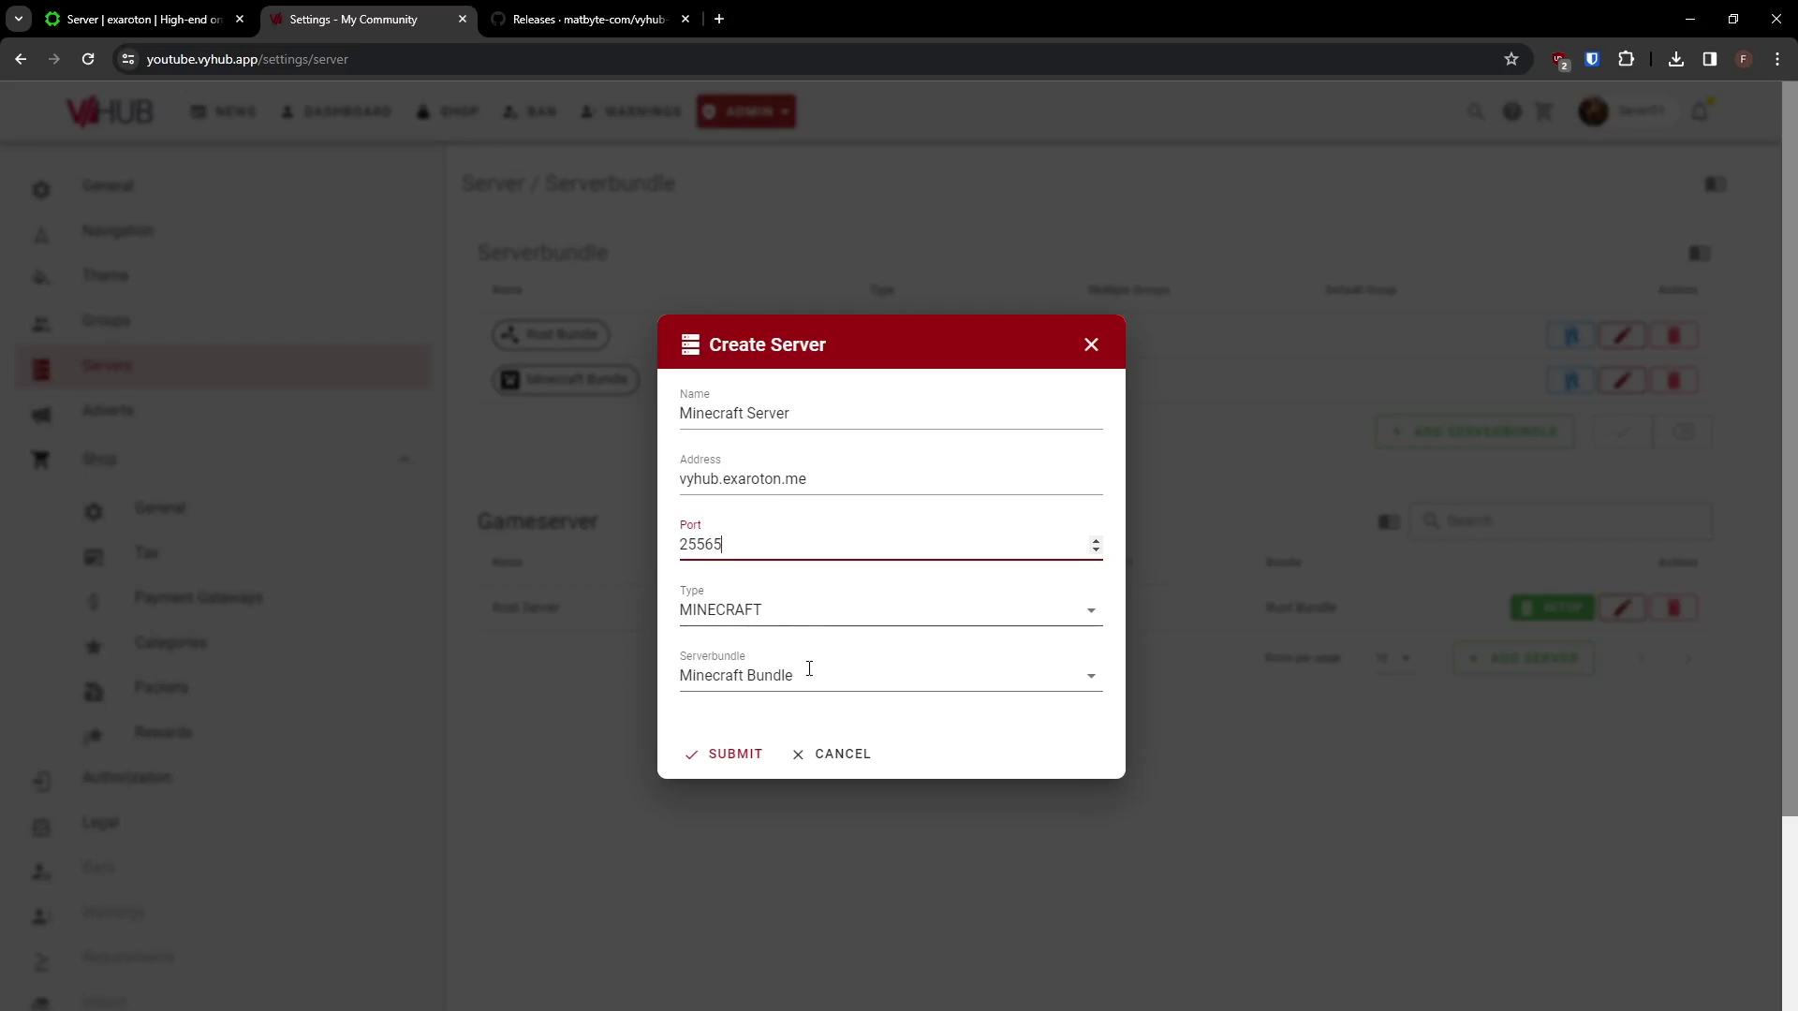
click(735, 755)
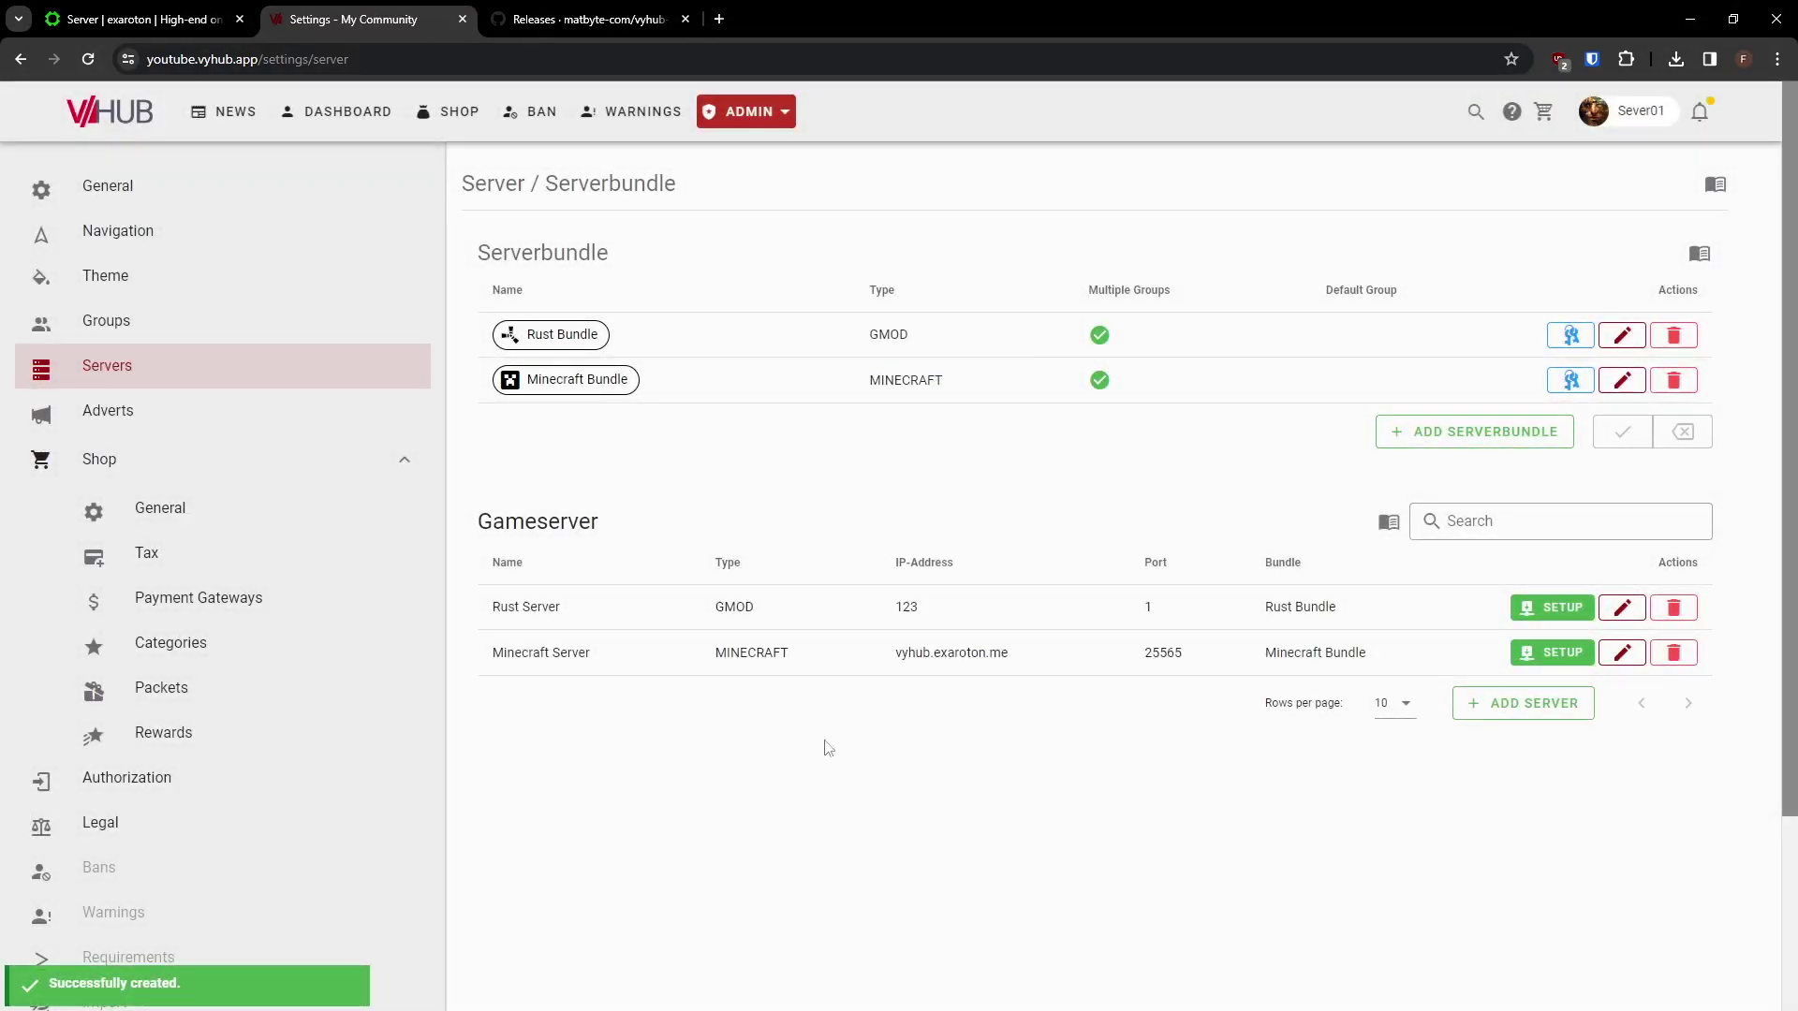
click(1533, 654)
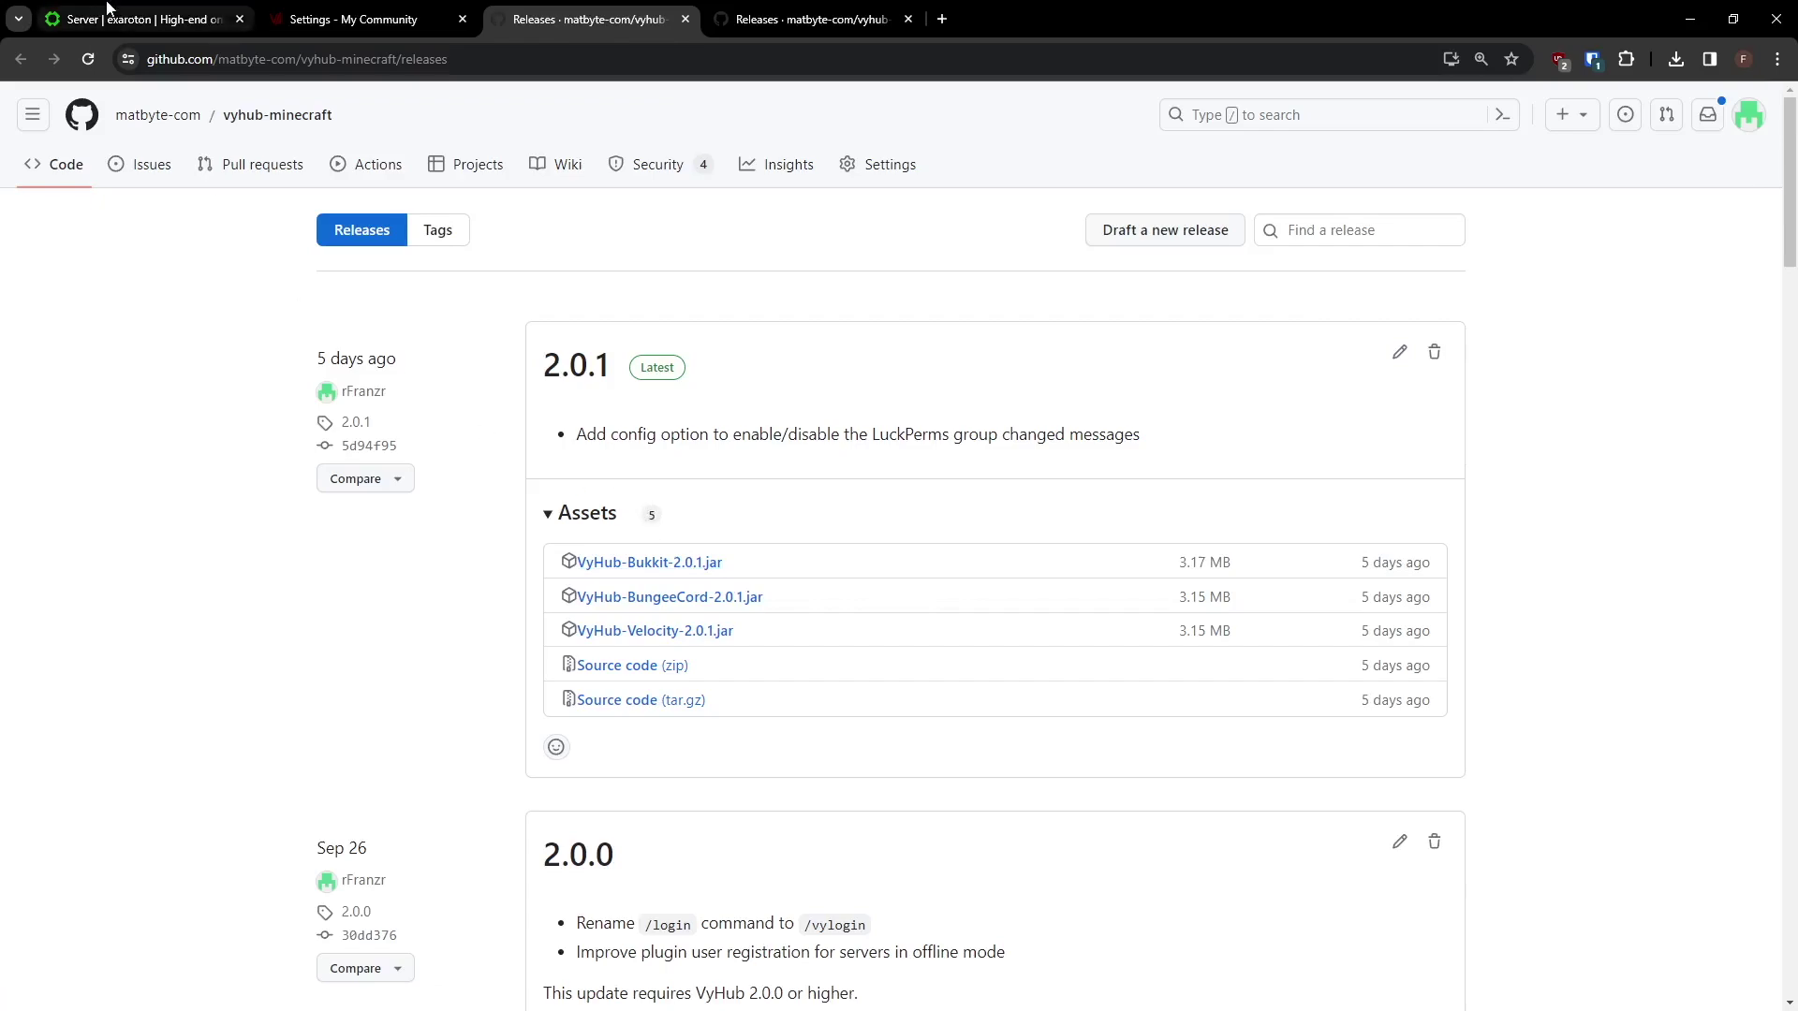
Return to the exaroton overview of the vyhub server.
click(170, 13)
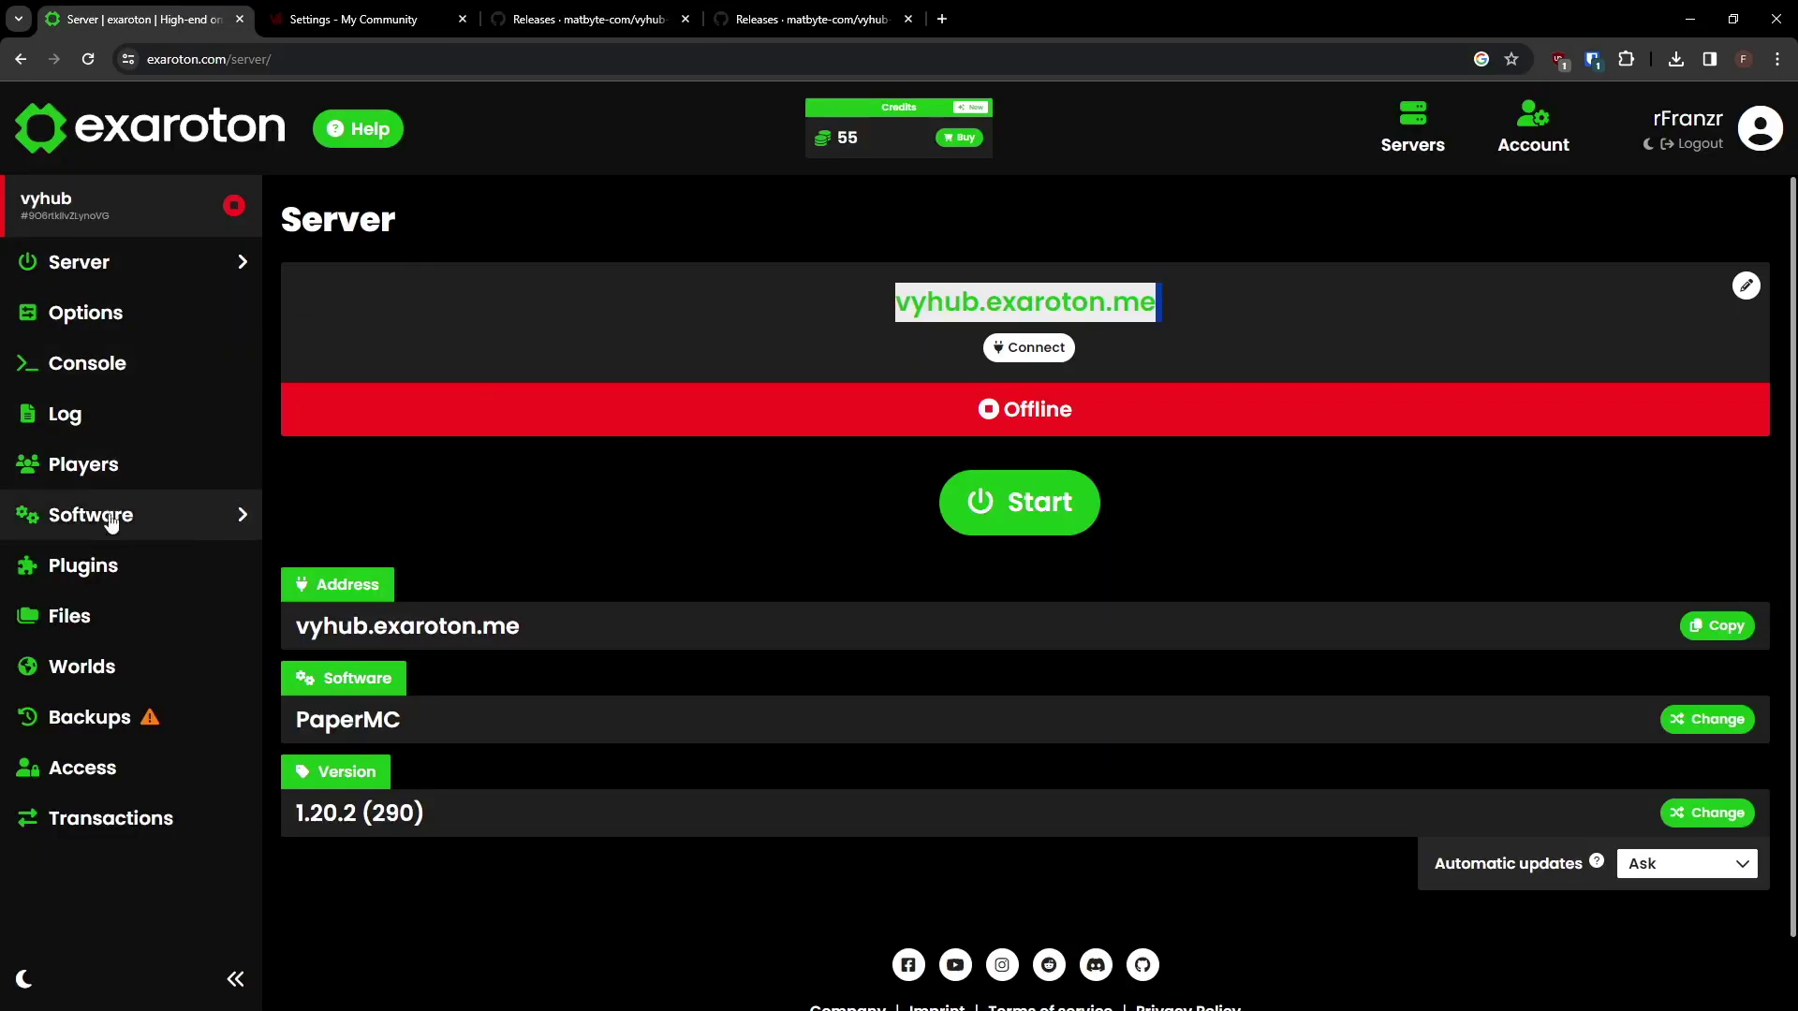
Upload VyHub-Bukkit-2.0.1.jar into the server's plugins folder, then go back to the overview.
click(141, 611)
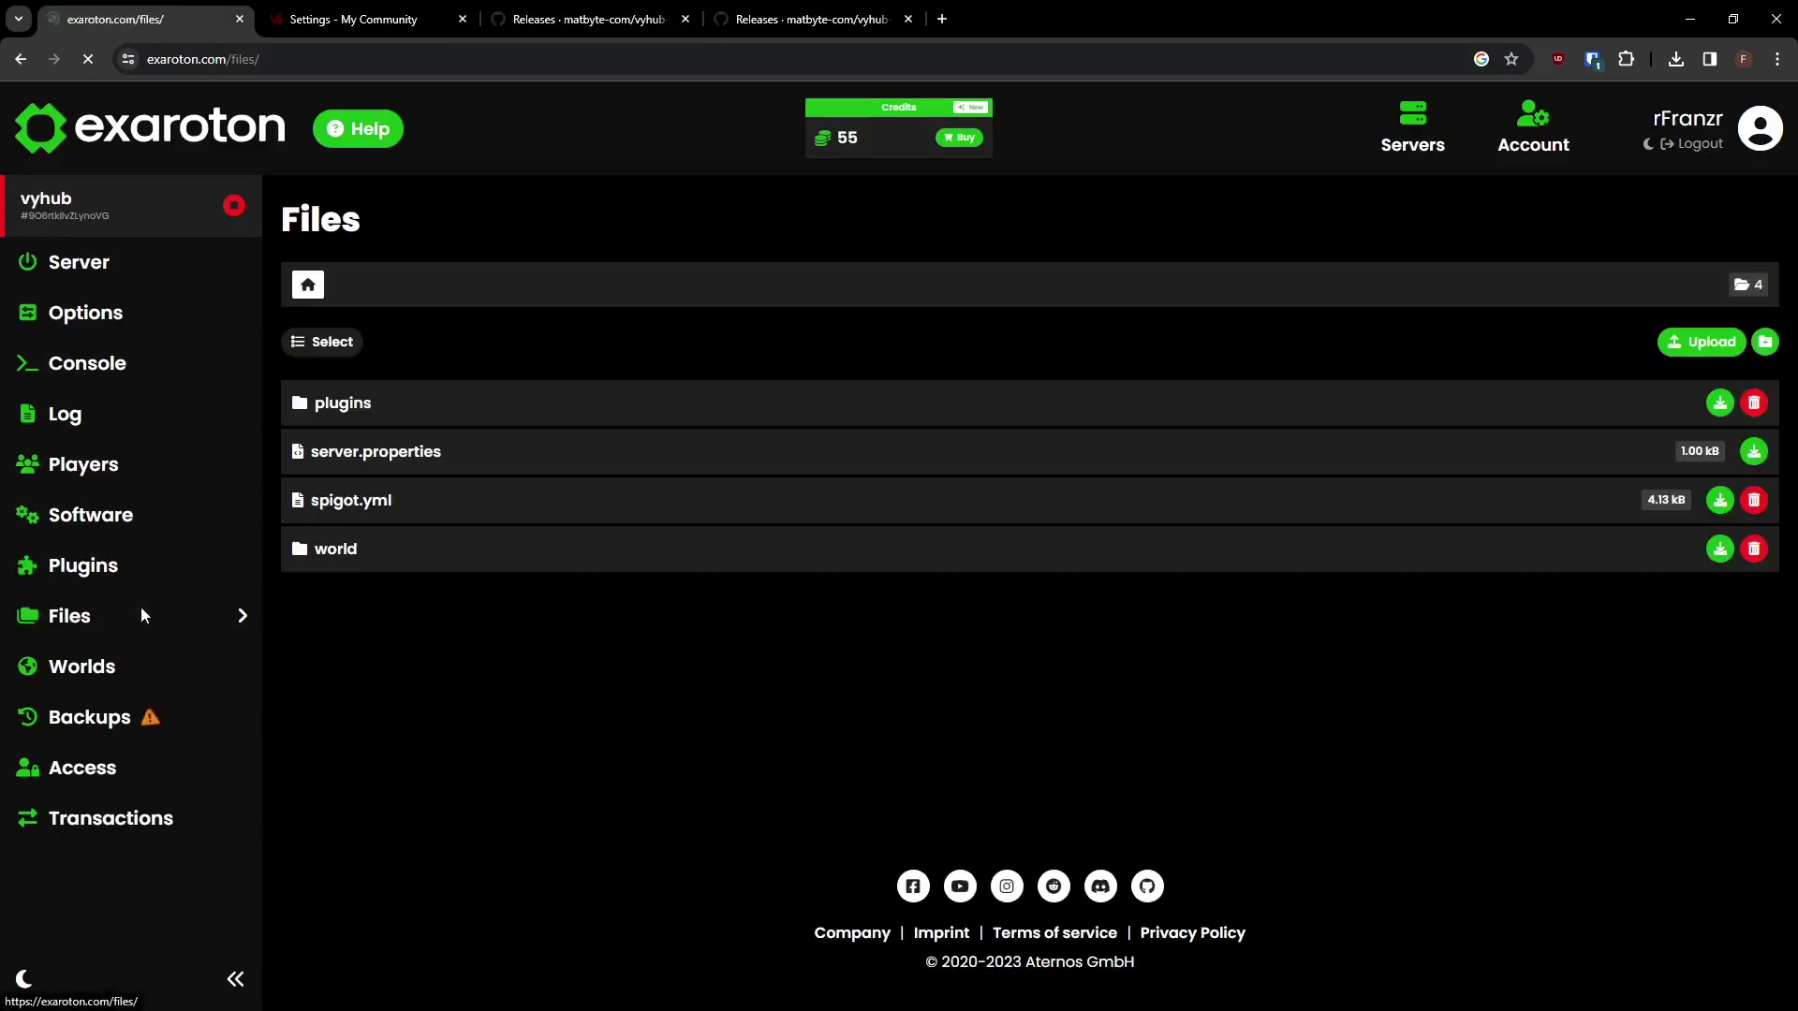
click(1368, 405)
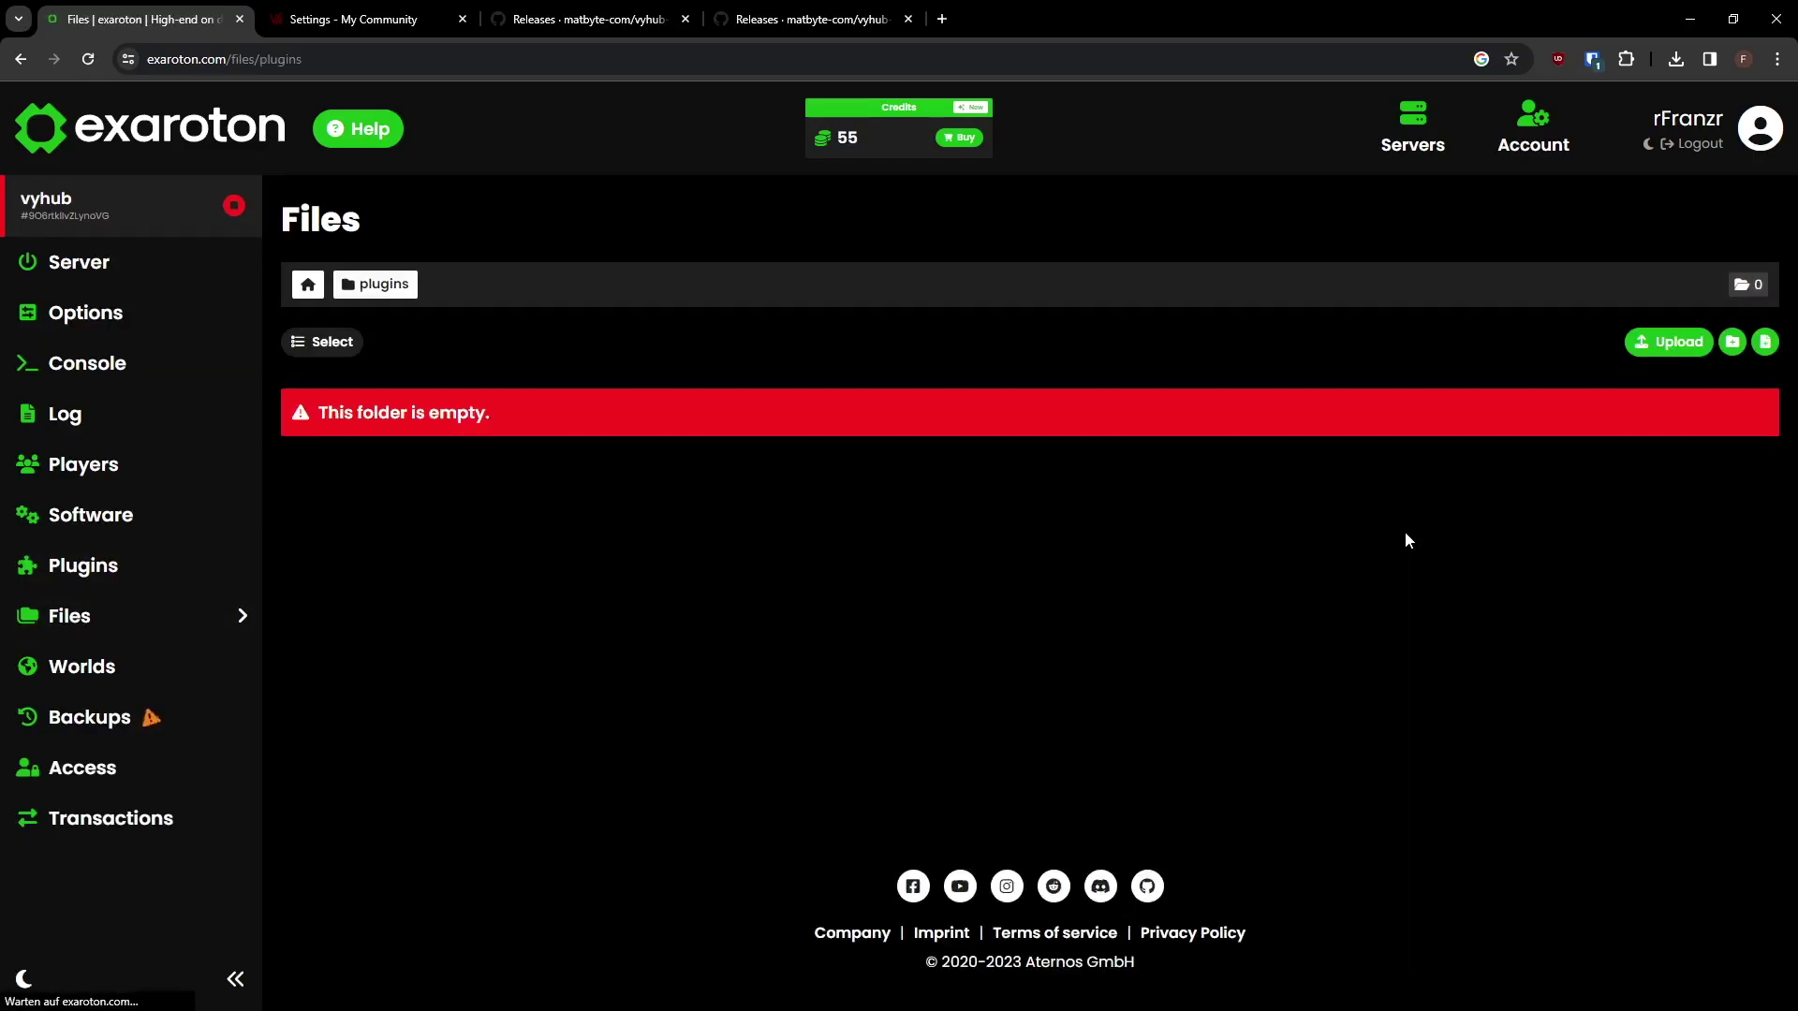
click(1669, 341)
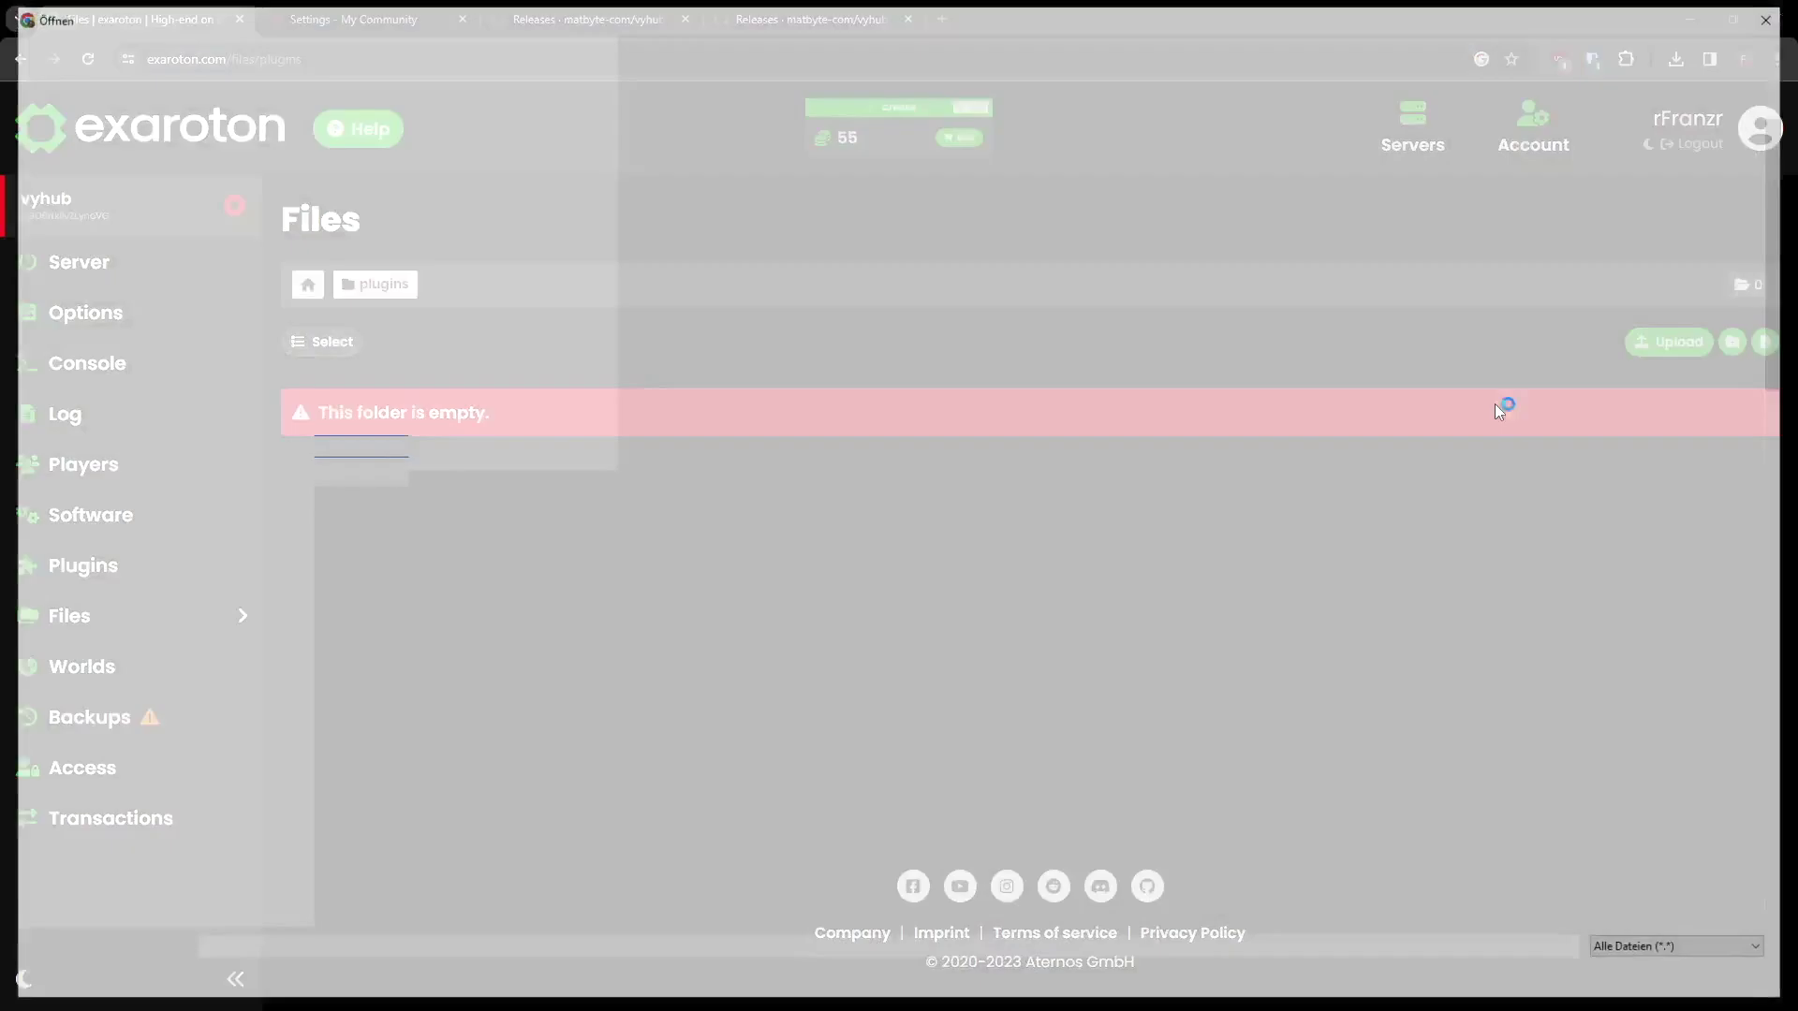
double_click(749, 221)
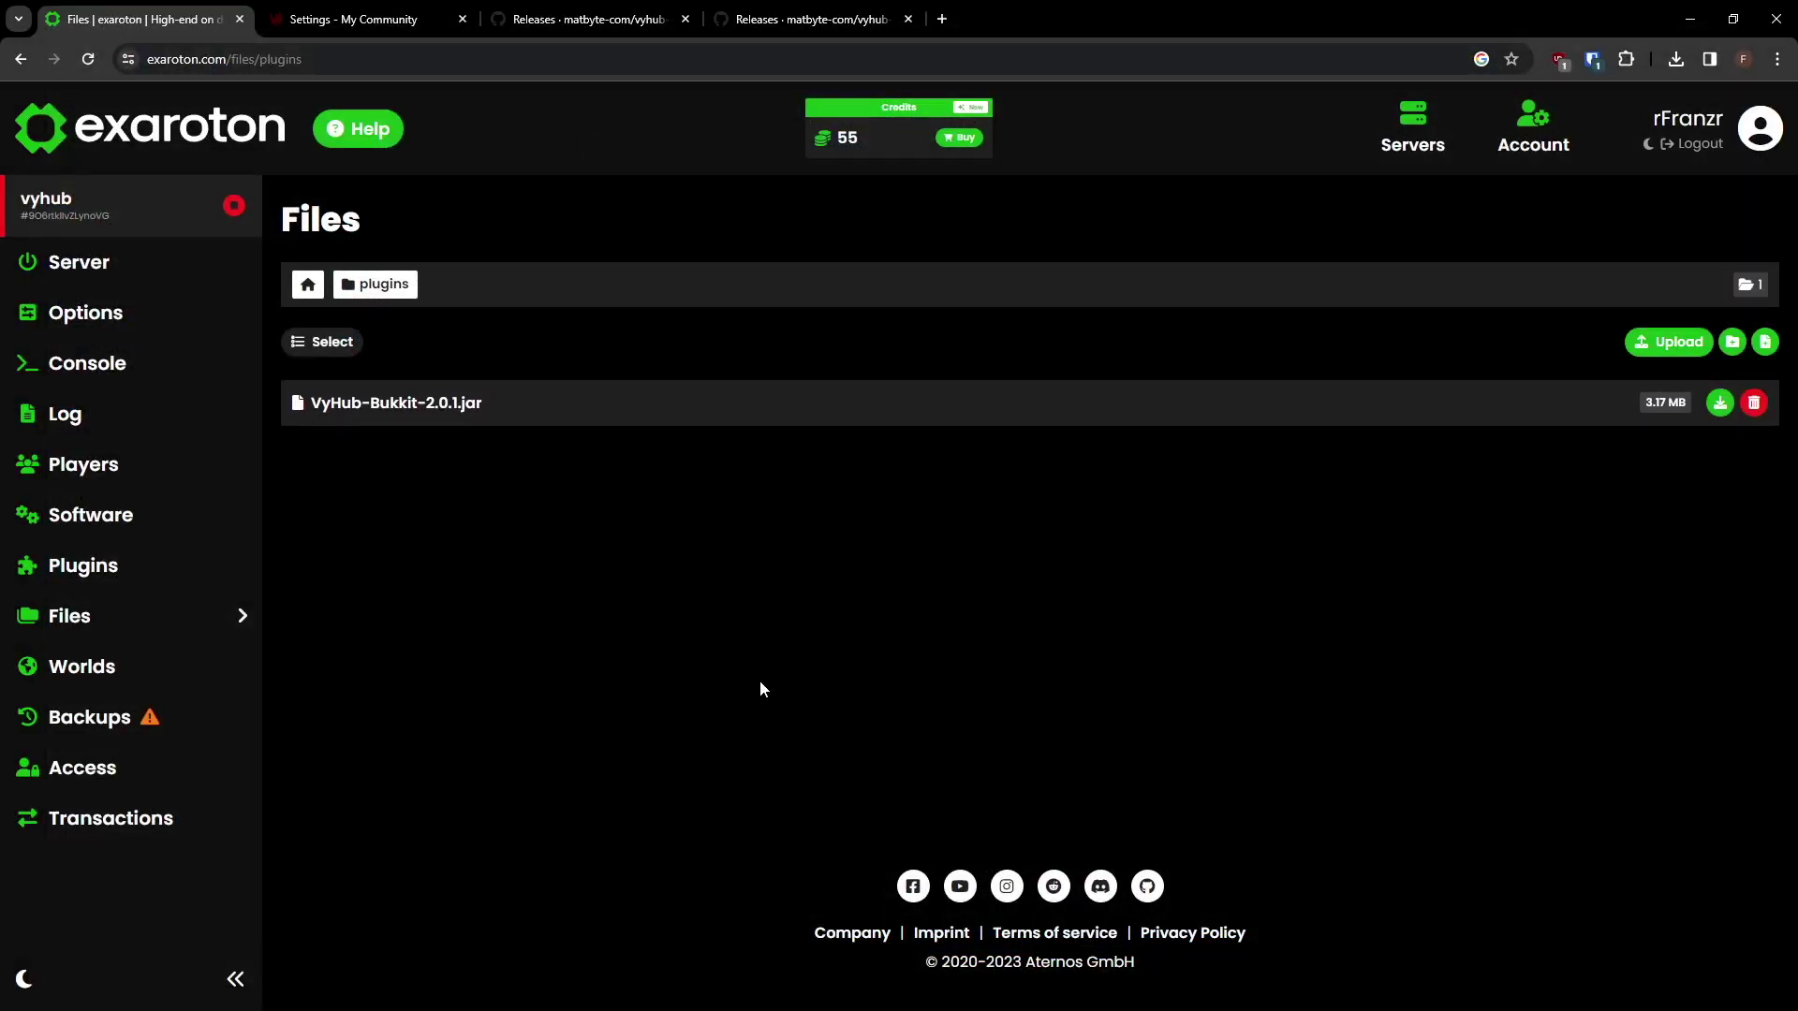
click(192, 273)
Start the vyhub server and allow exaroton's browser notifications.
click(1030, 503)
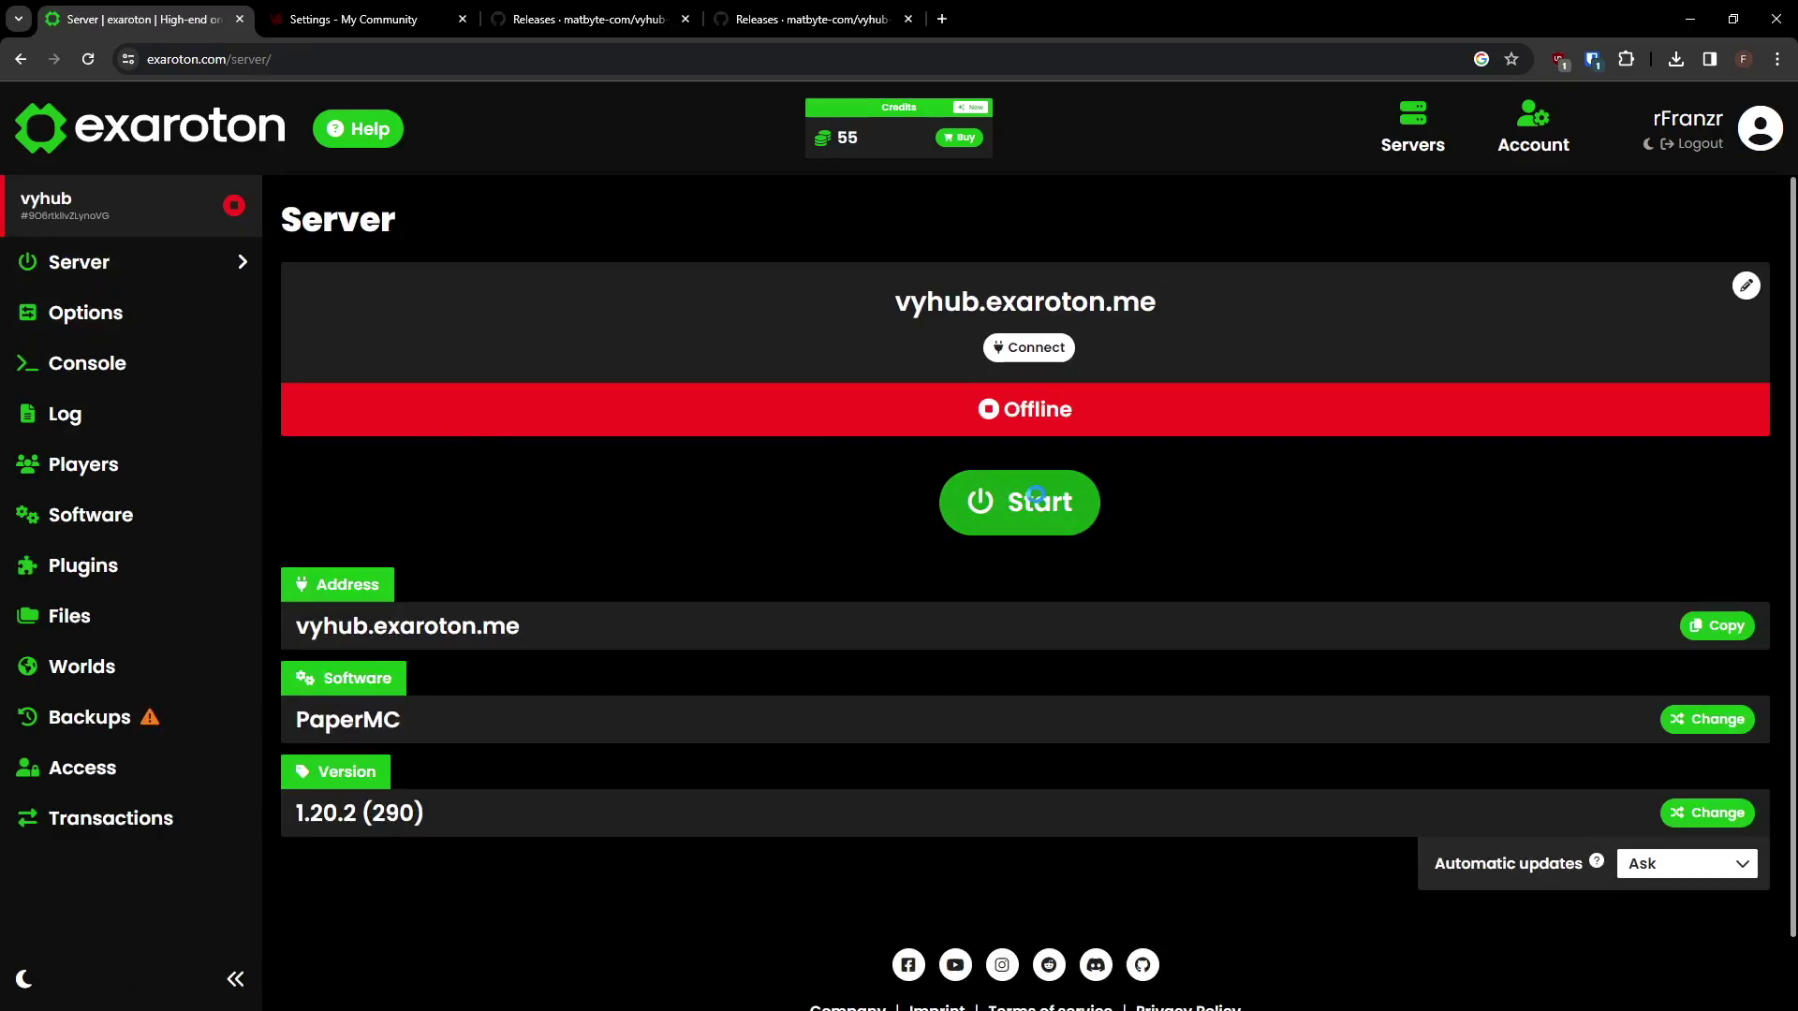
click(862, 601)
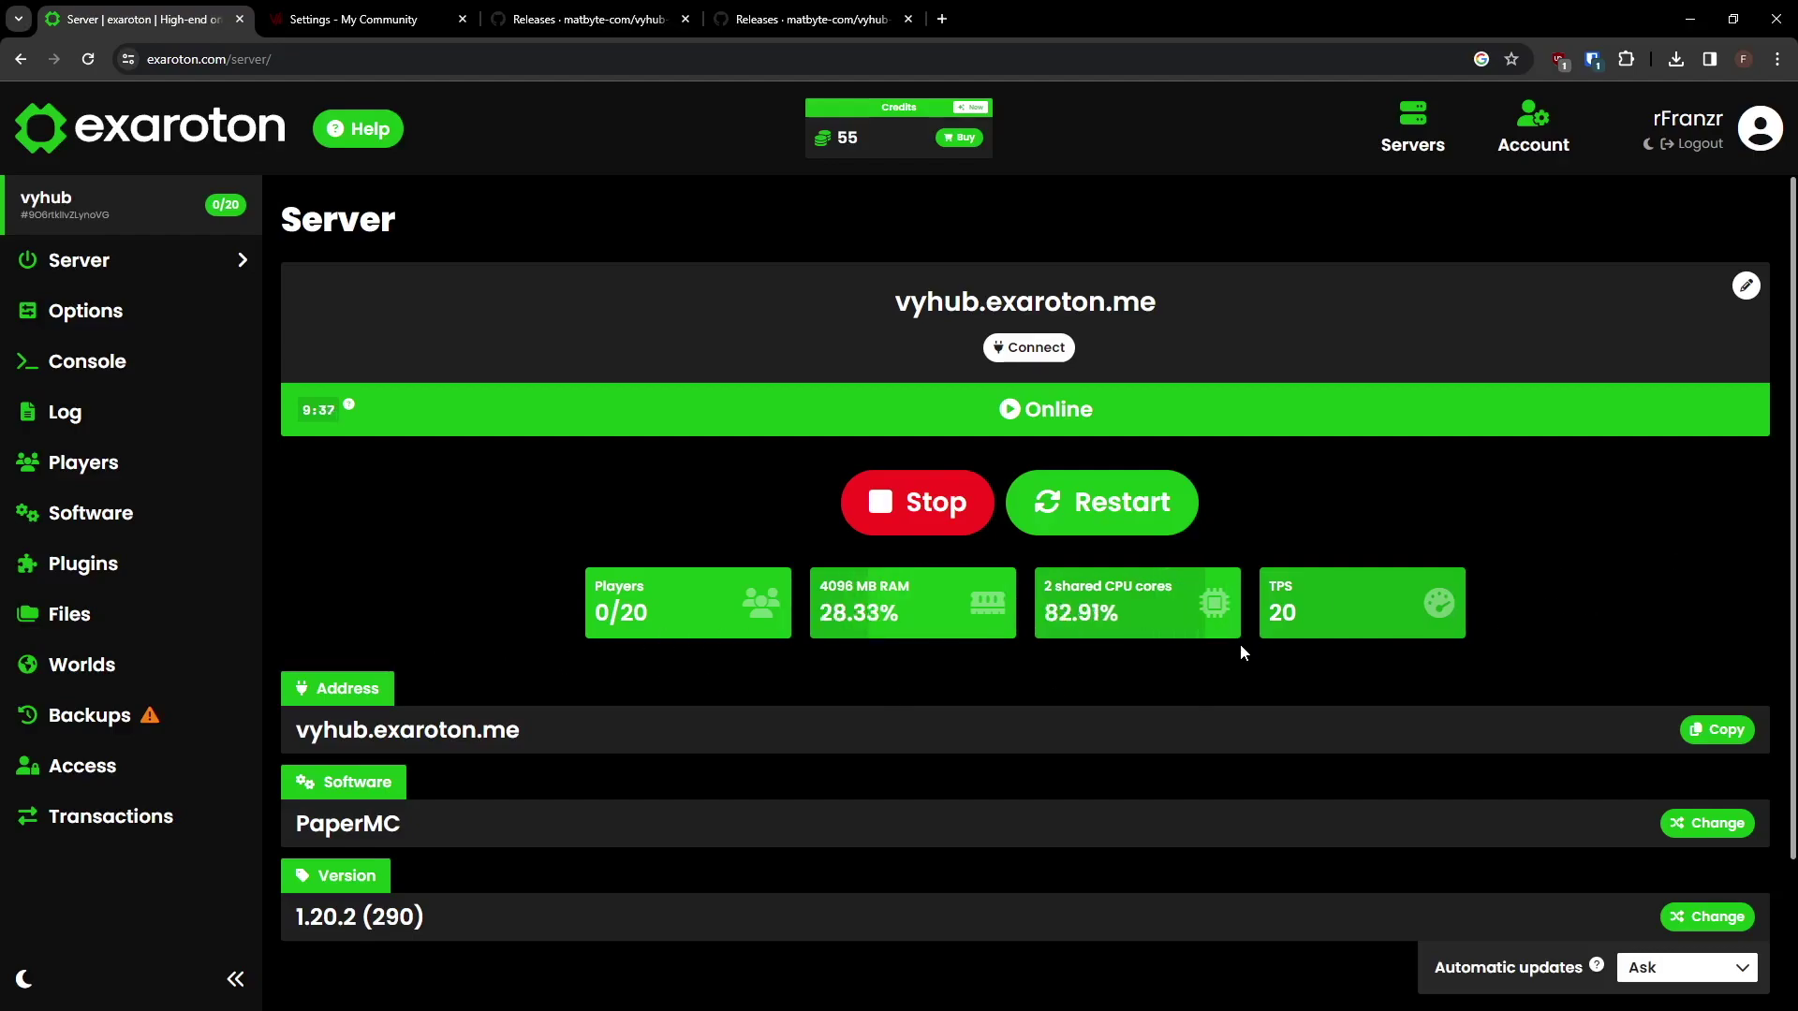
Open the console, then generate and select VyHub's vh_setup command with its API URL.
click(178, 370)
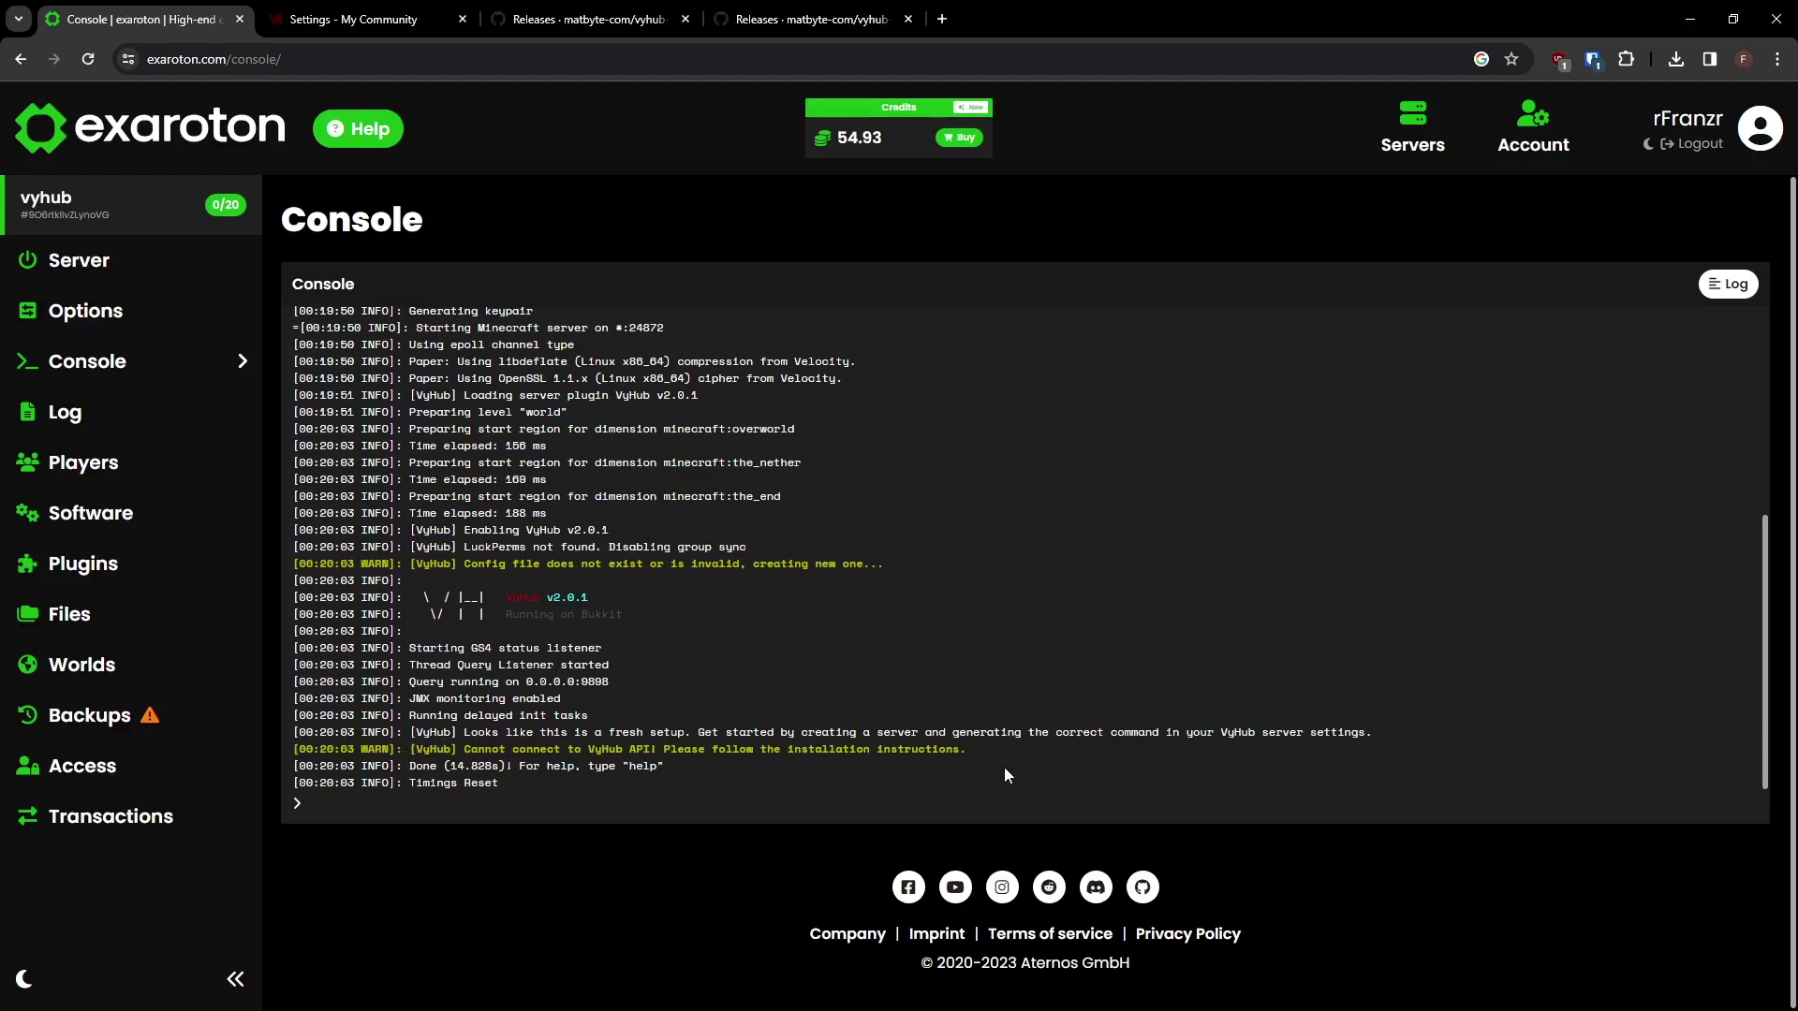
click(430, 11)
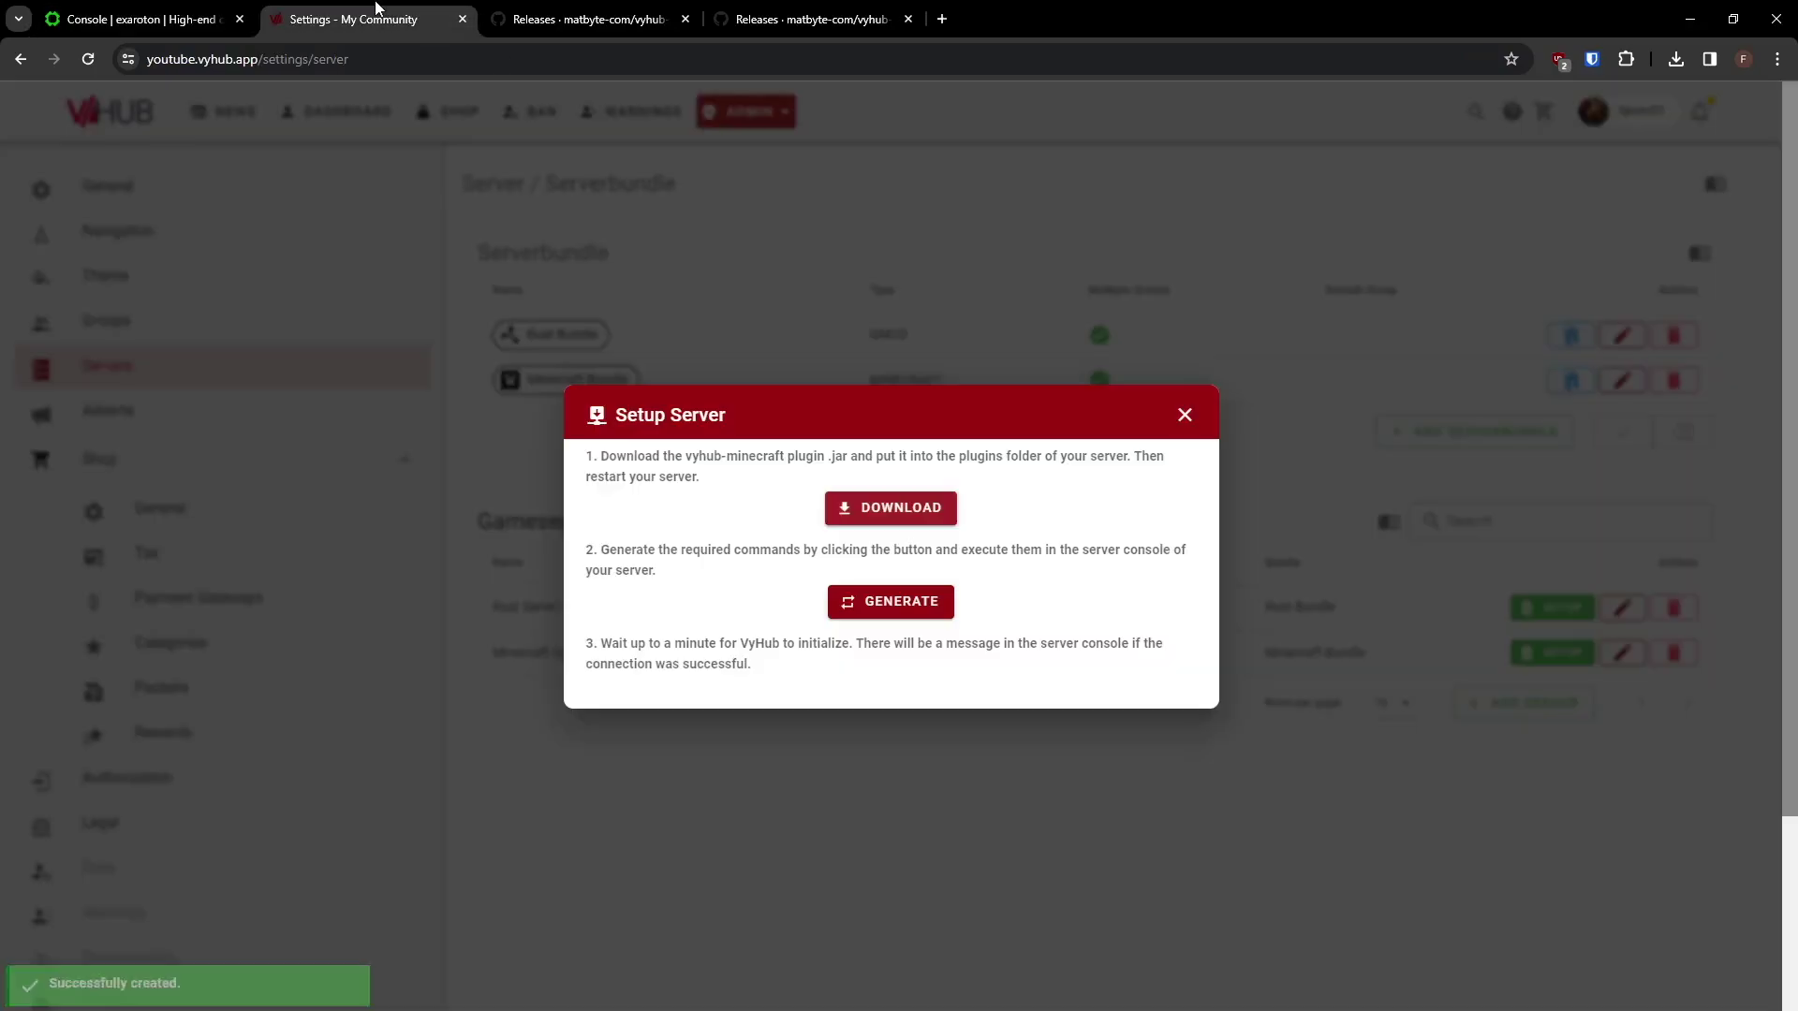
click(895, 616)
double_click(672, 591)
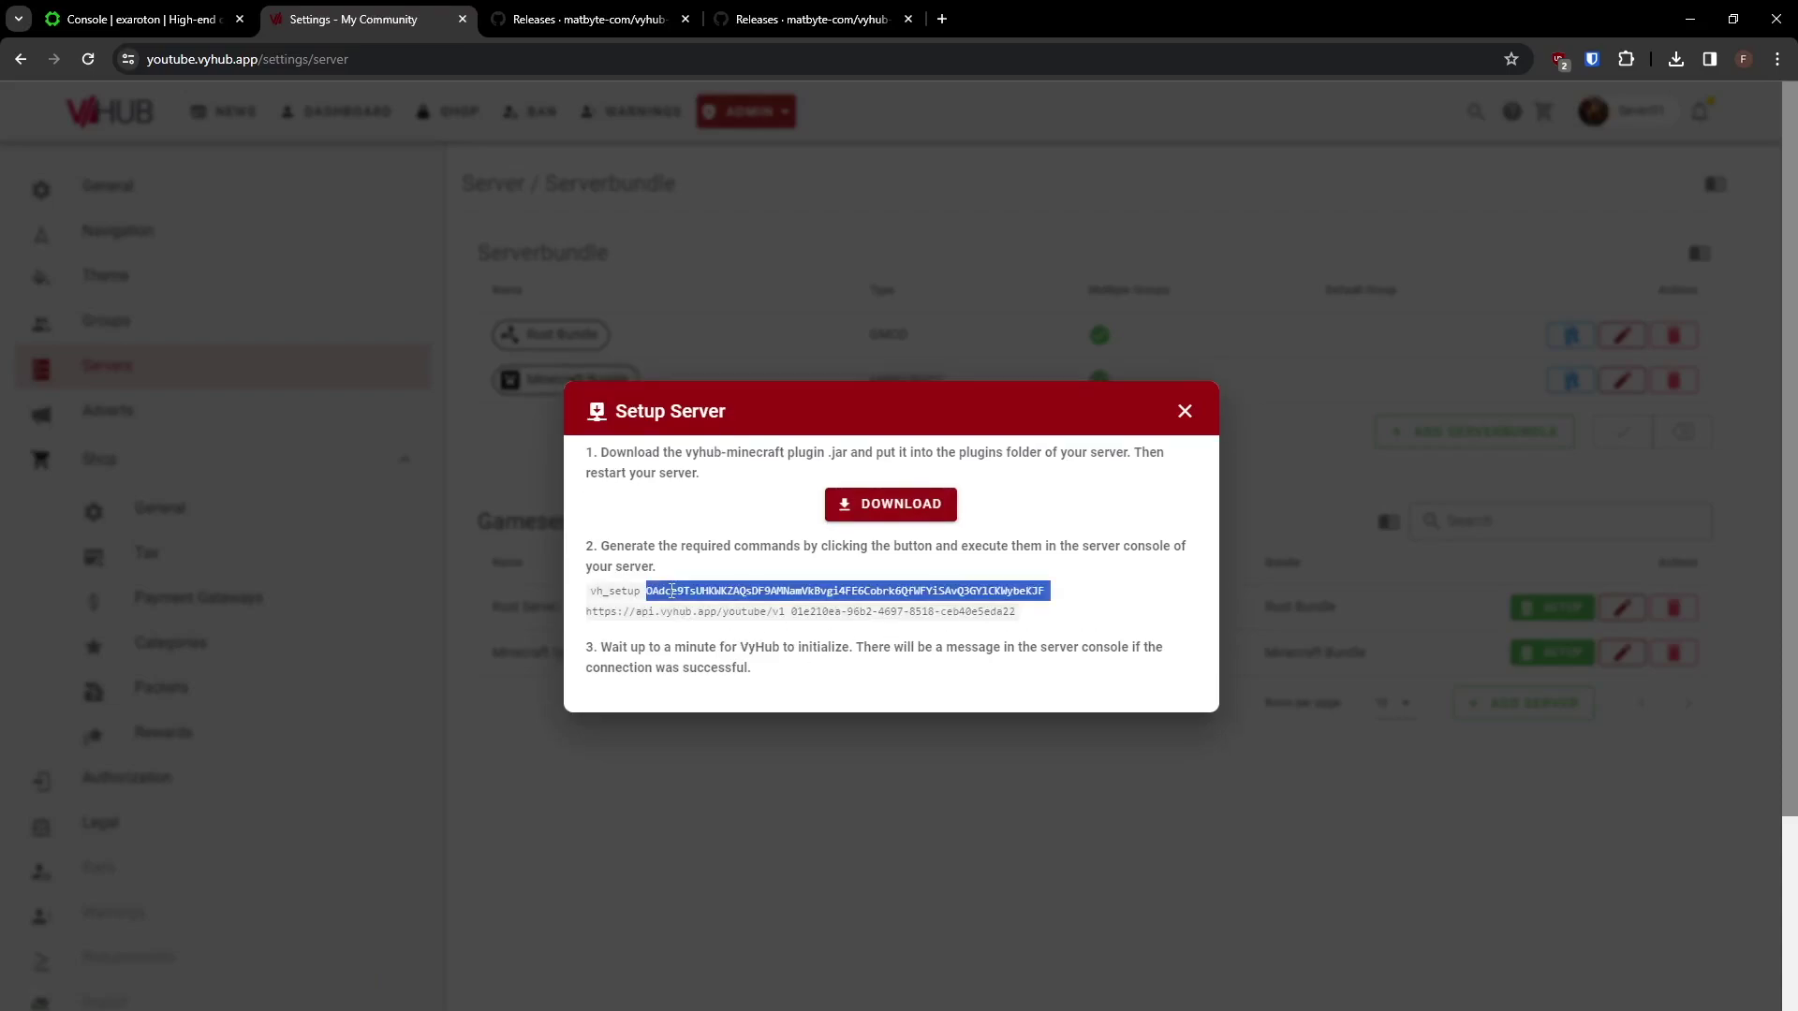
triple_click(672, 591)
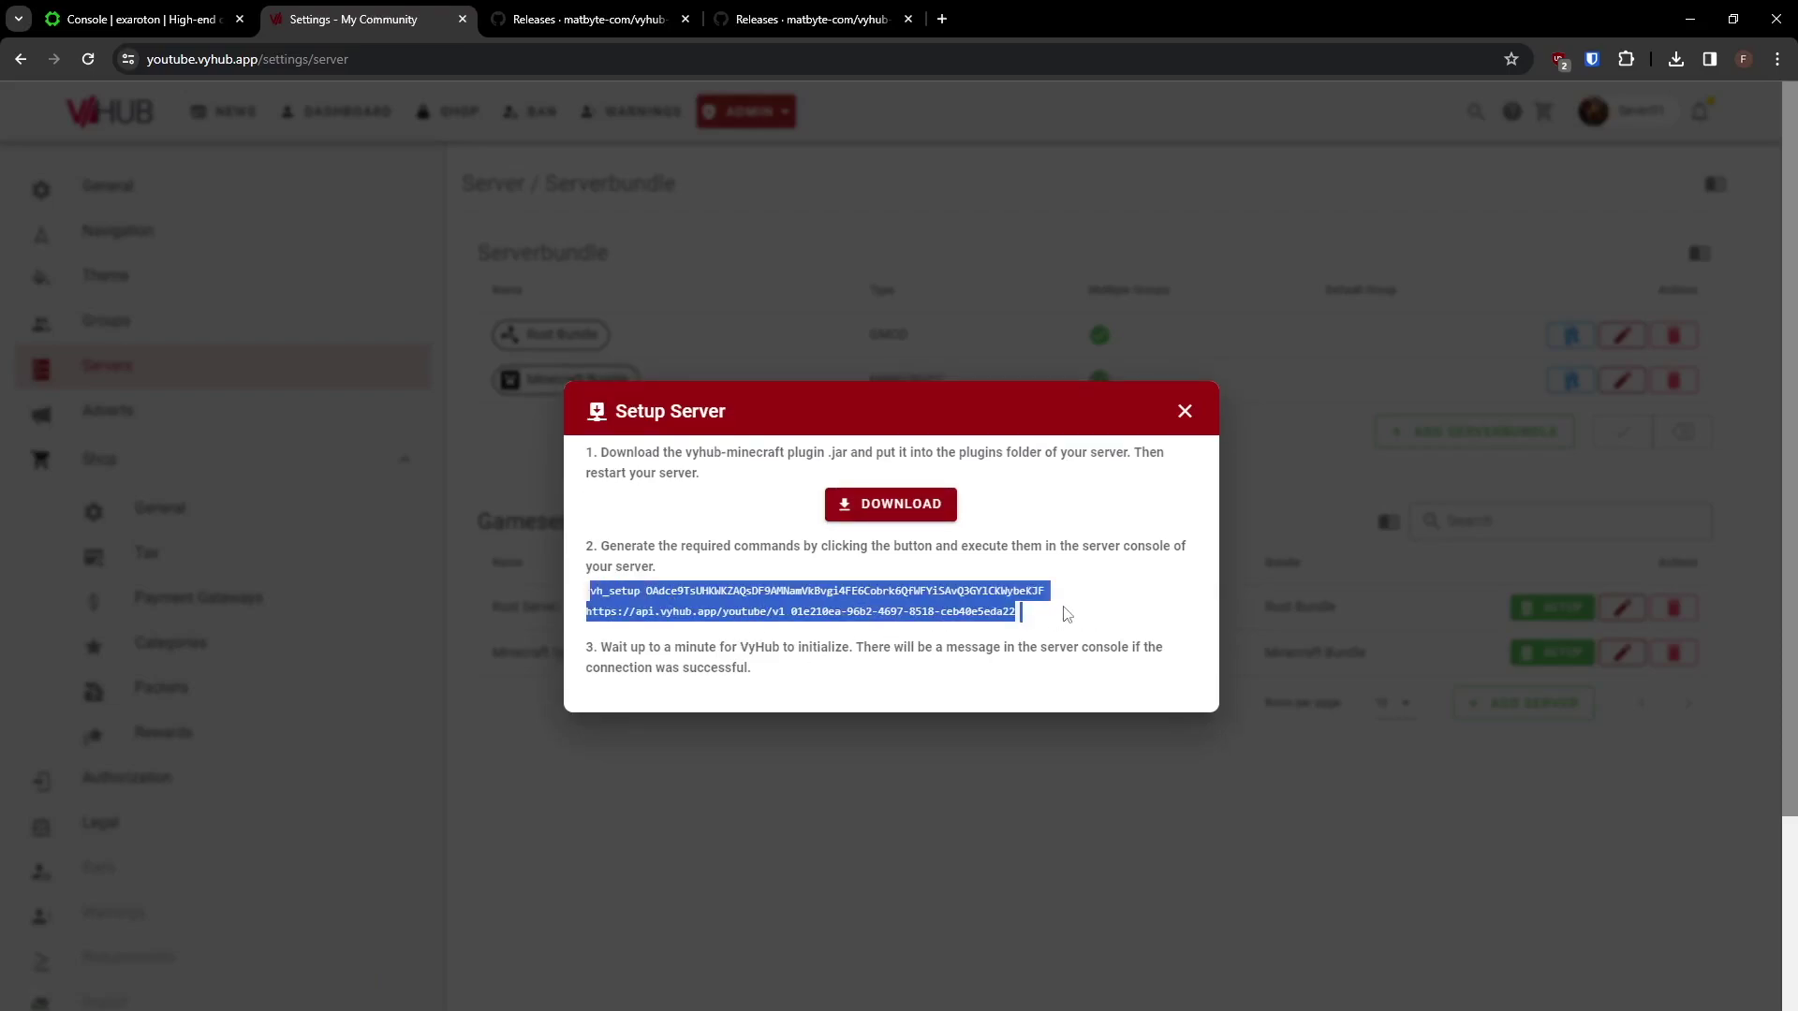
key(ctrl+shift+Tab)
Paste and run the vh_setup command in the exaroton console to save the config and connect to VyHub.
click(790, 782)
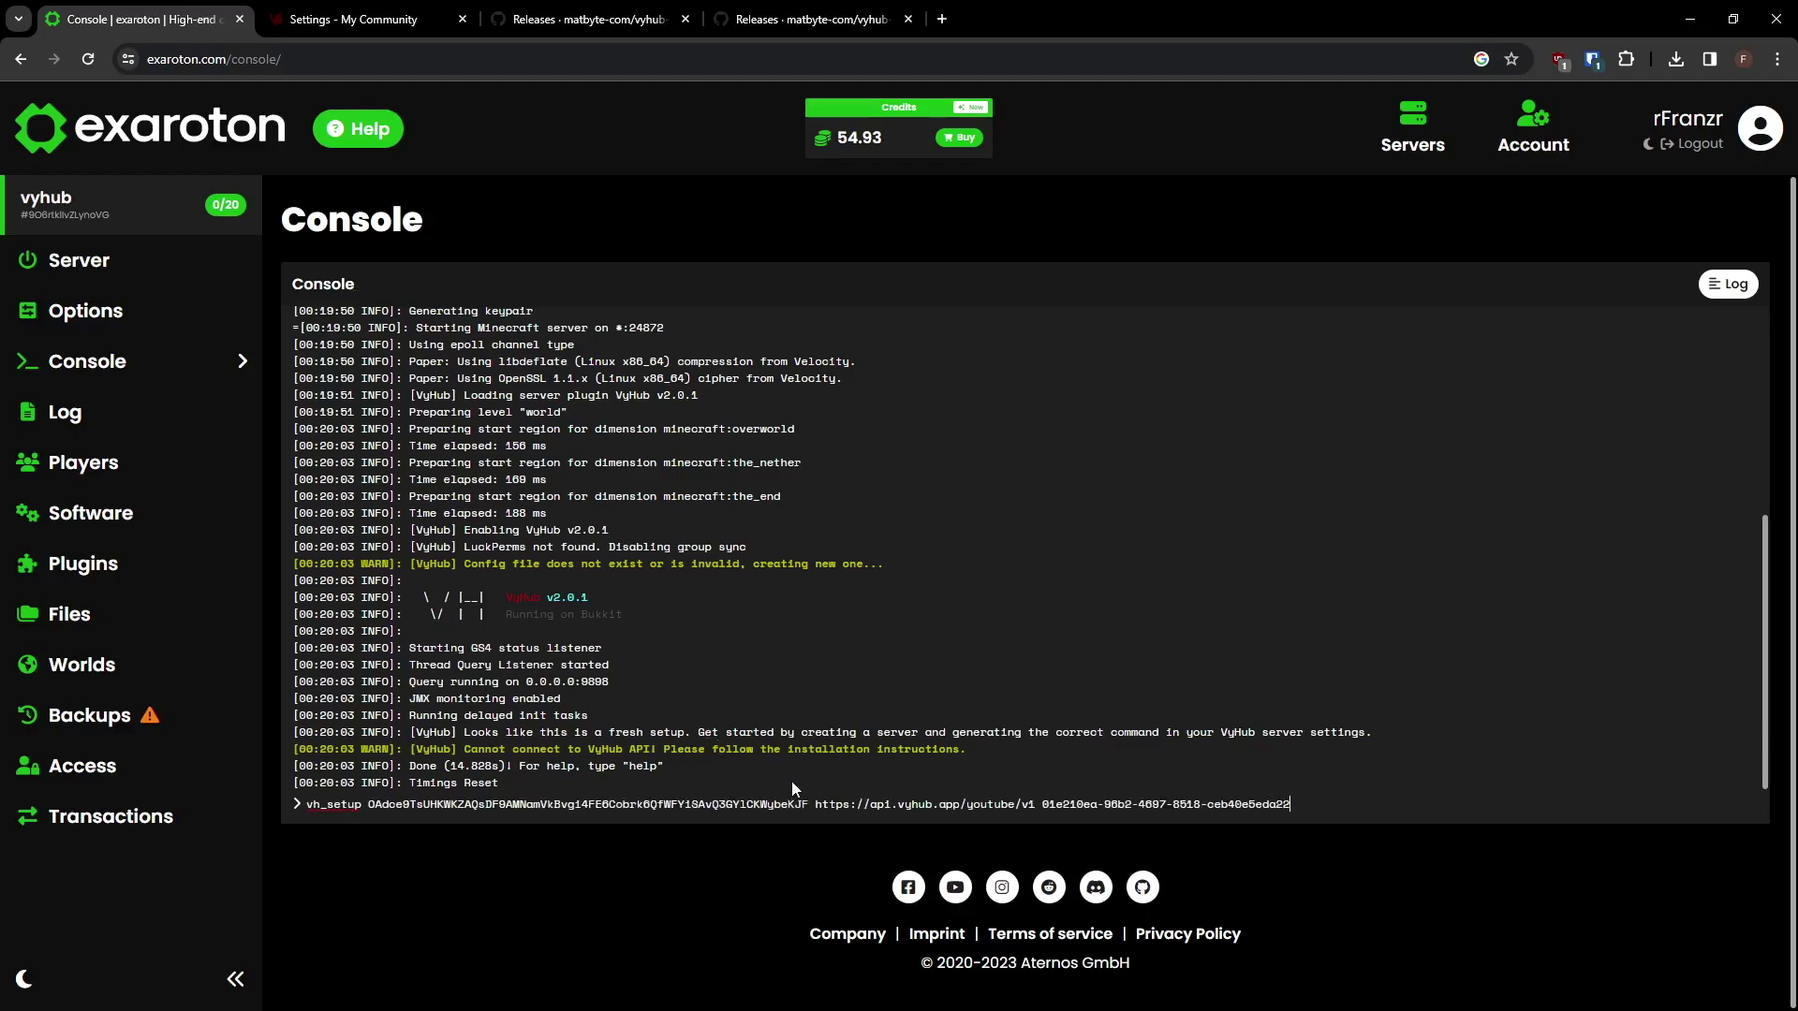
key(Return)
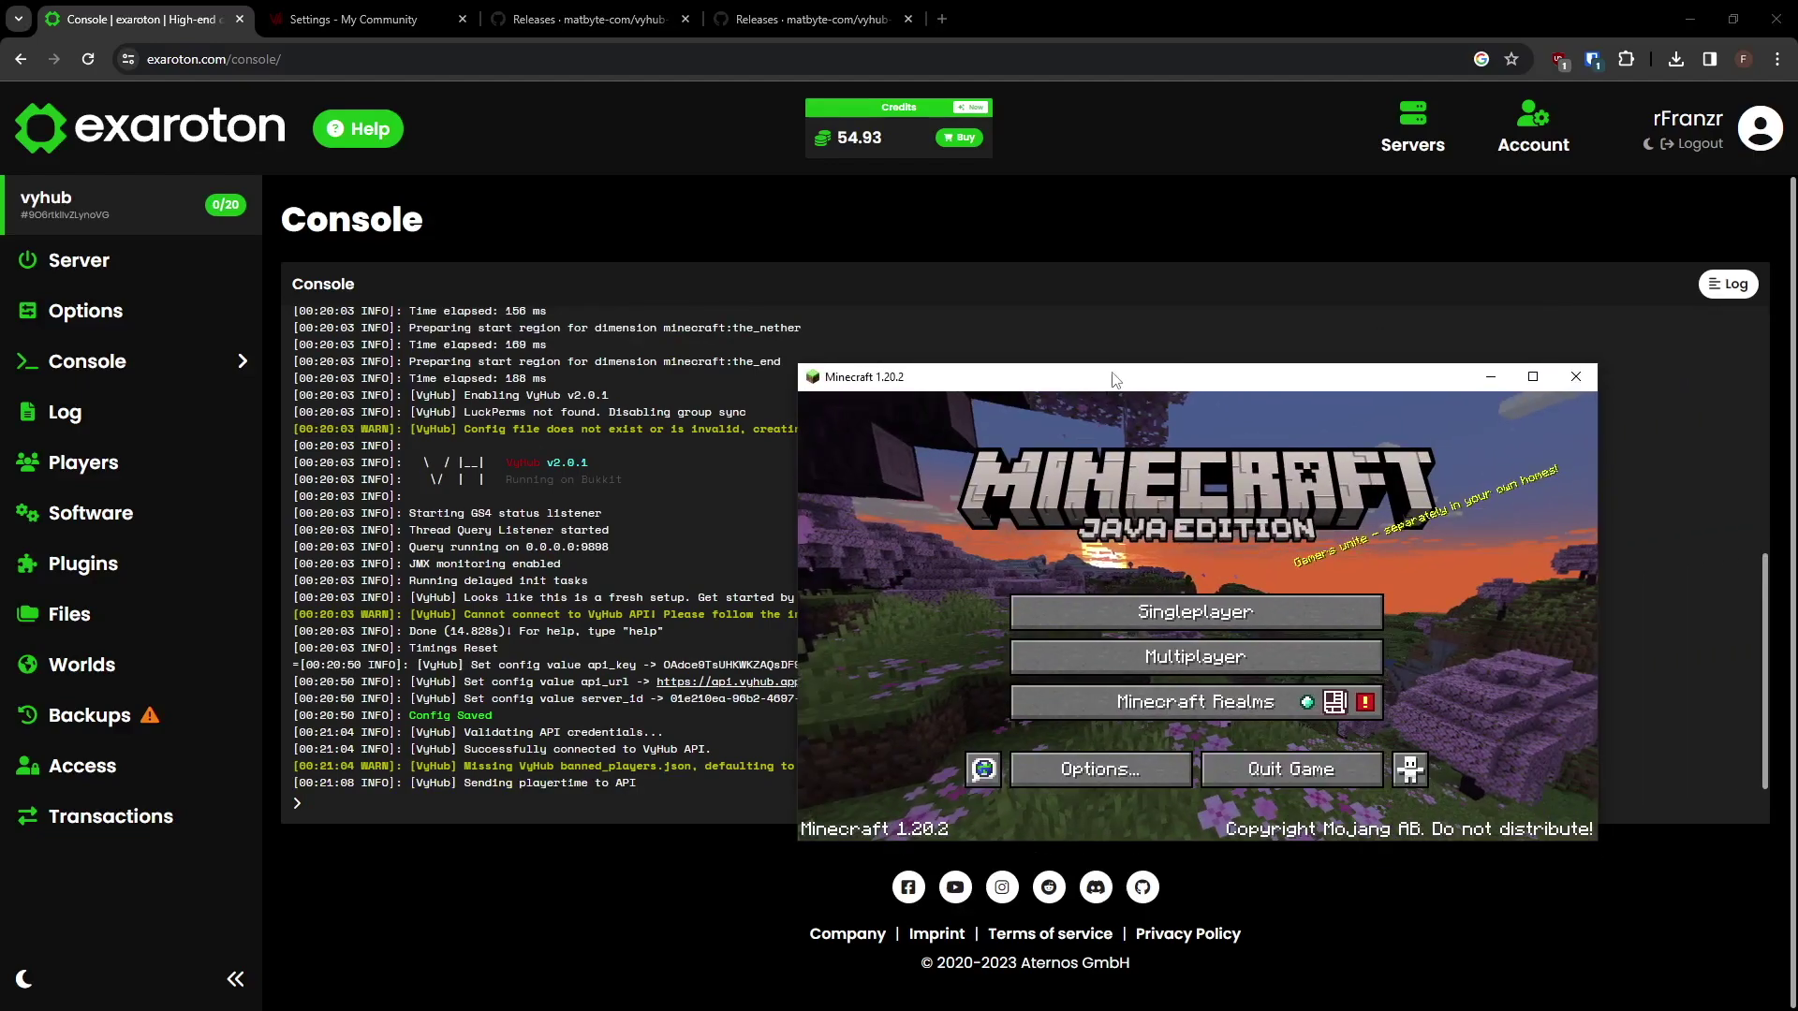
Add a multiplayer server entry named Exaroton with address vyhub.exaroton.me.
click(1288, 659)
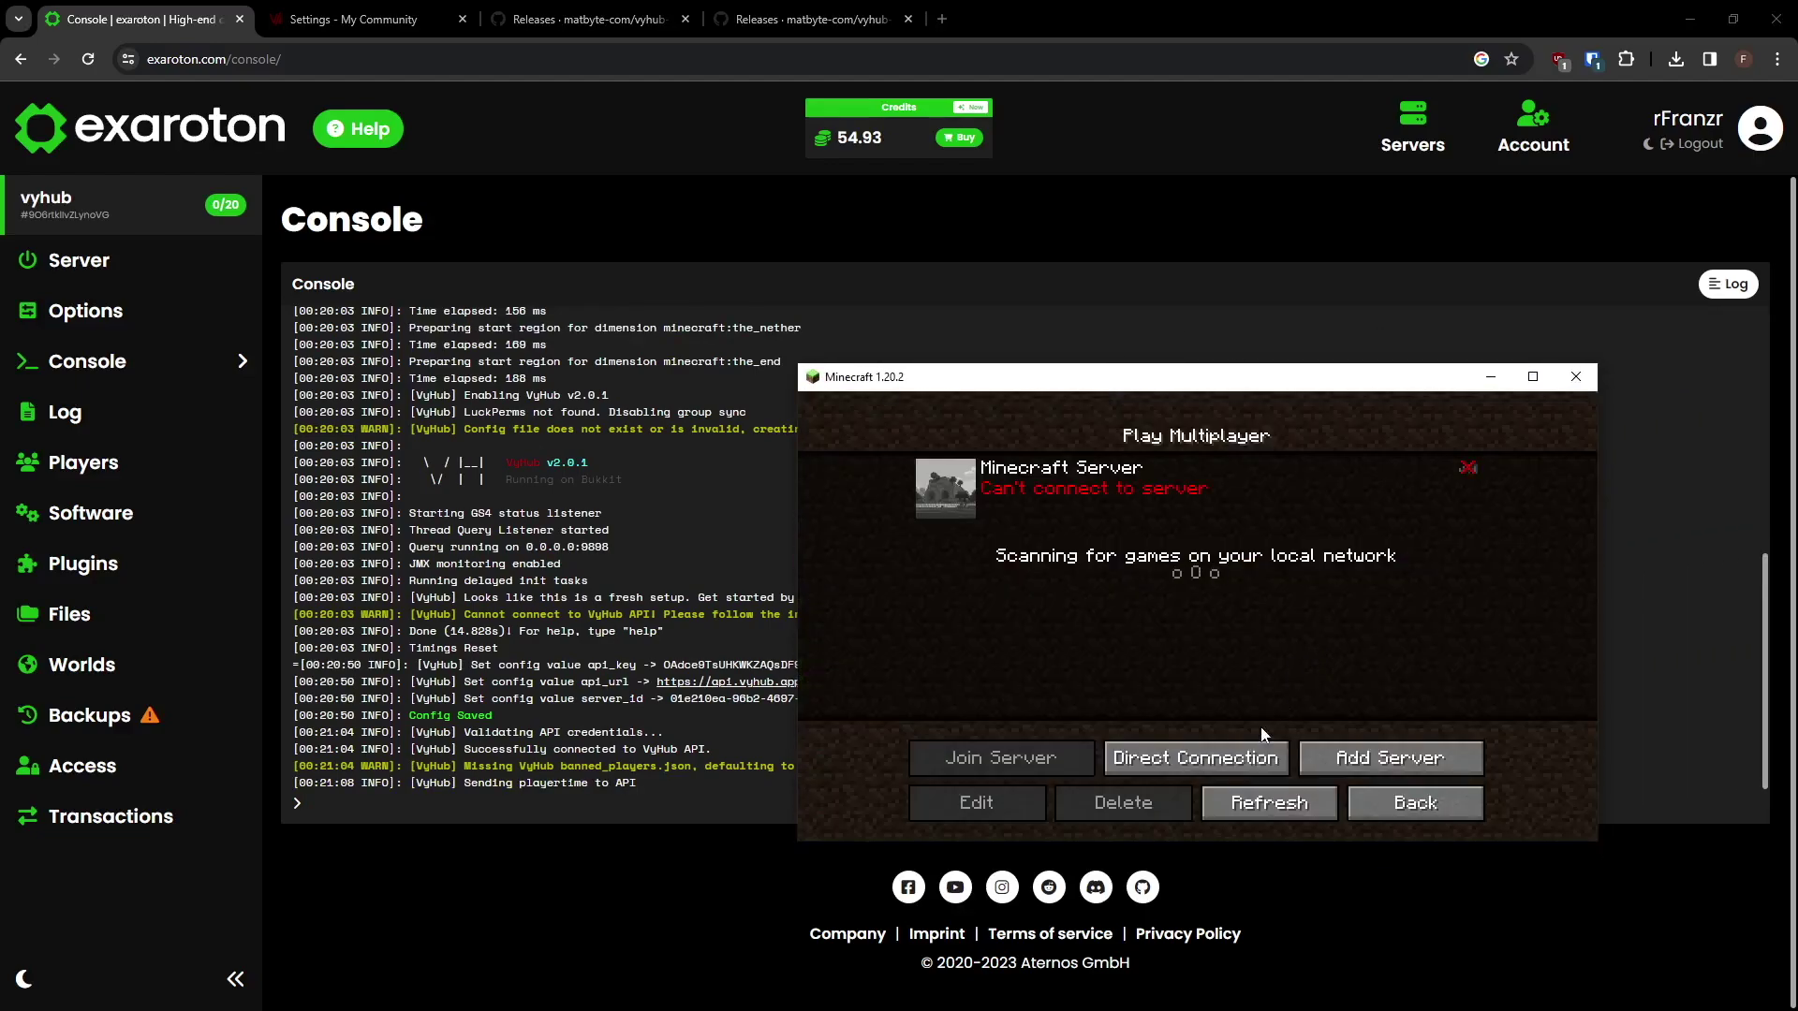
click(1351, 766)
key(BackSpace)
key(BackSpace)
key(BackSpace)
key(BackSpace)
key(BackSpace)
key(BackSpace)
key(BackSpace)
key(BackSpace)
key(BackSpace)
key(BackSpace)
key(BackSpace)
key(BackSpace)
key(BackSpace)
key(BackSpace)
key(BackSpace)
key(BackSpace)
text(Ex)
key(BackSpace)
text(xaroton)
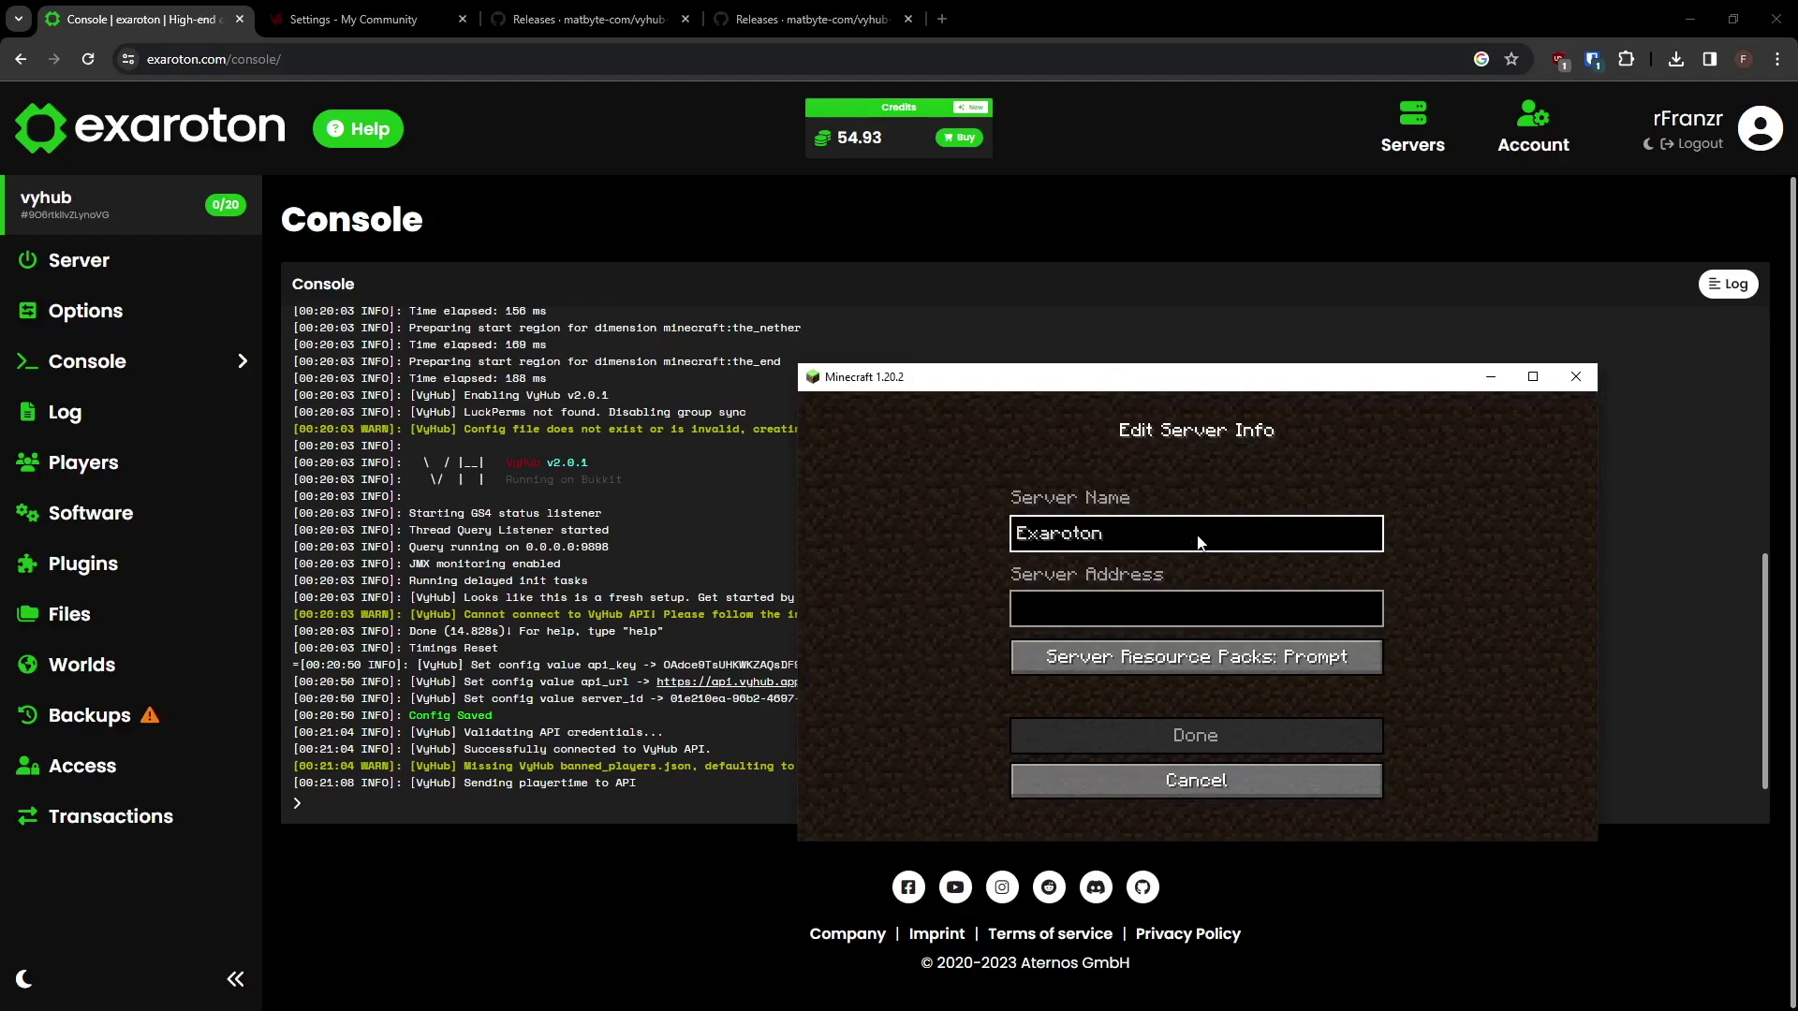
click(1124, 603)
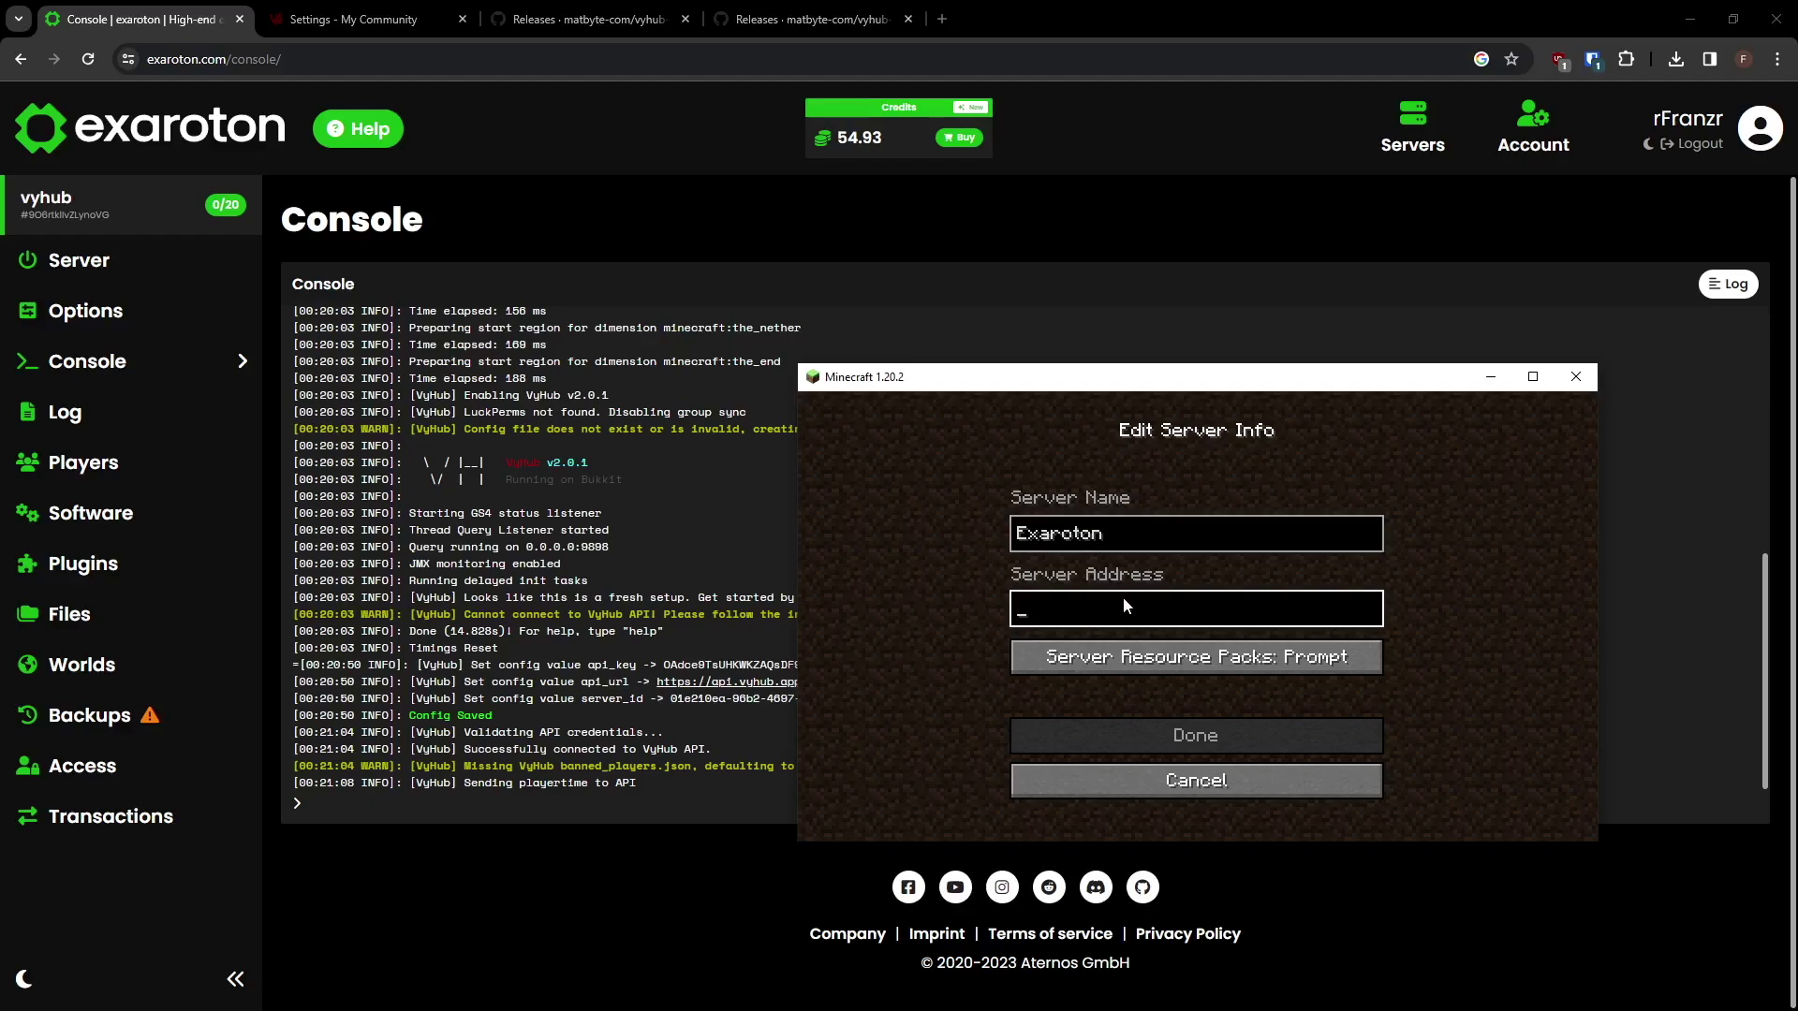
text(vyhub.ex)
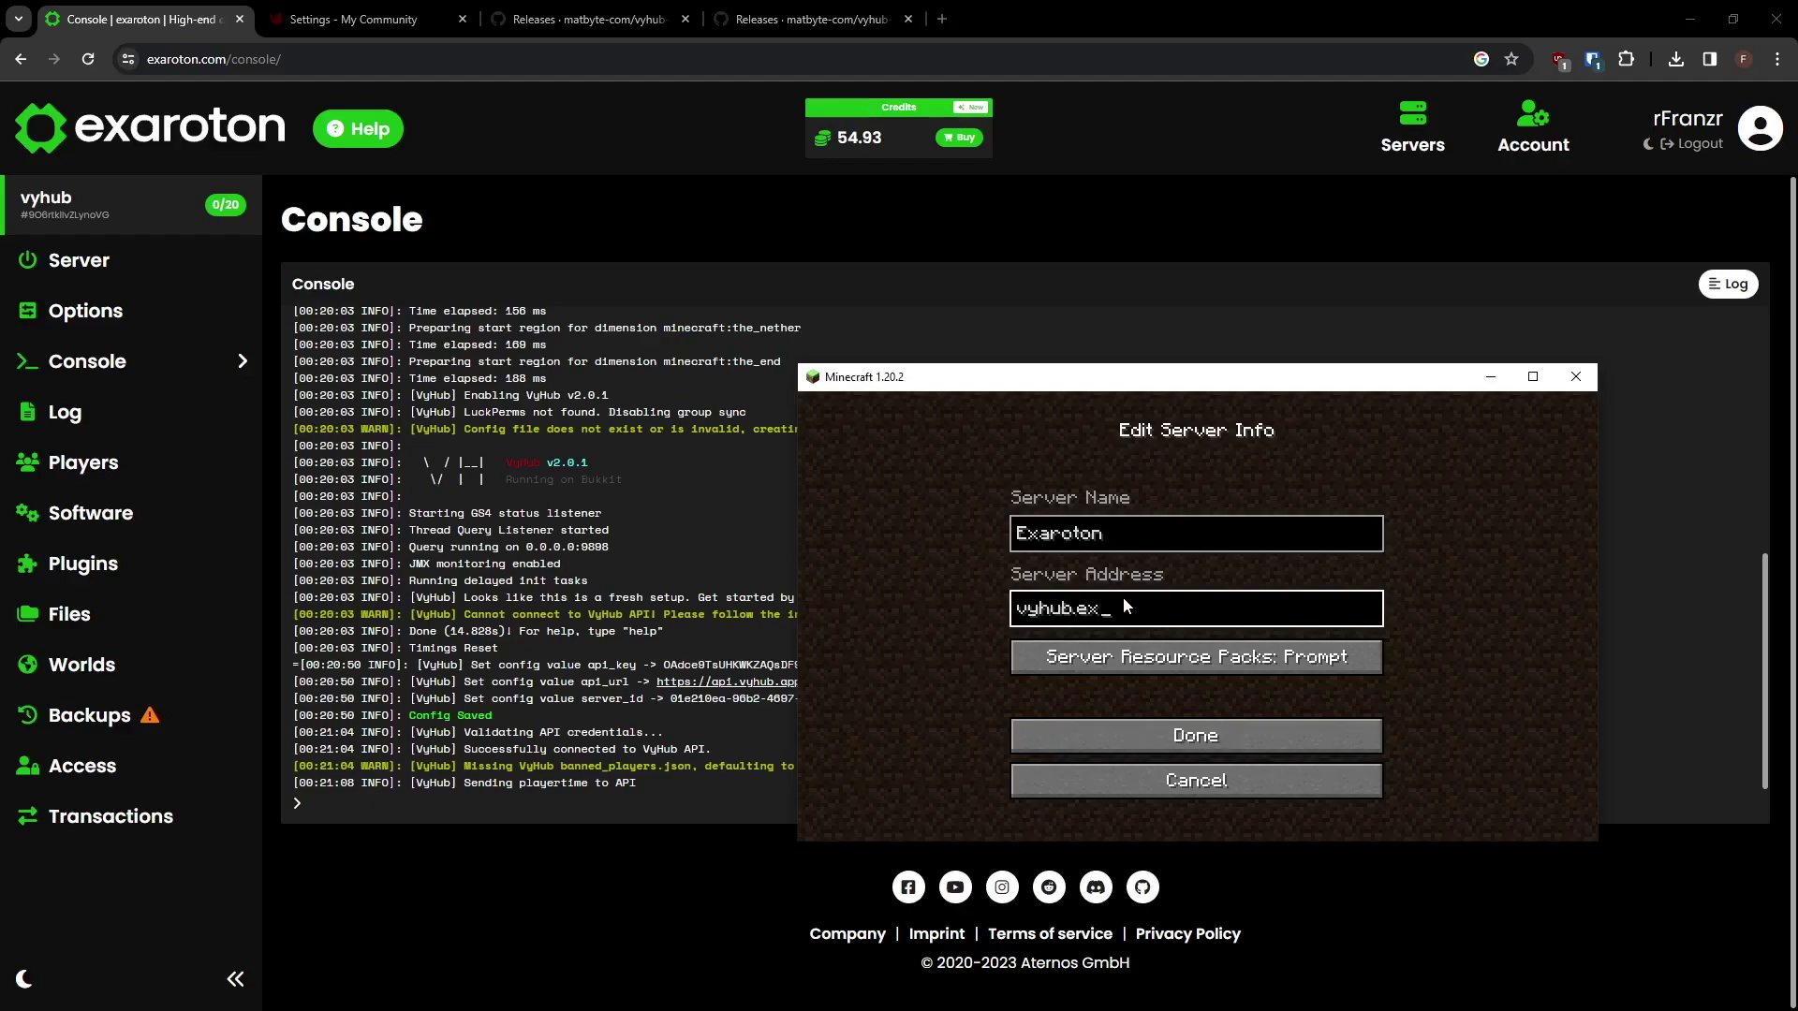
text(aroton.me)
click(1234, 734)
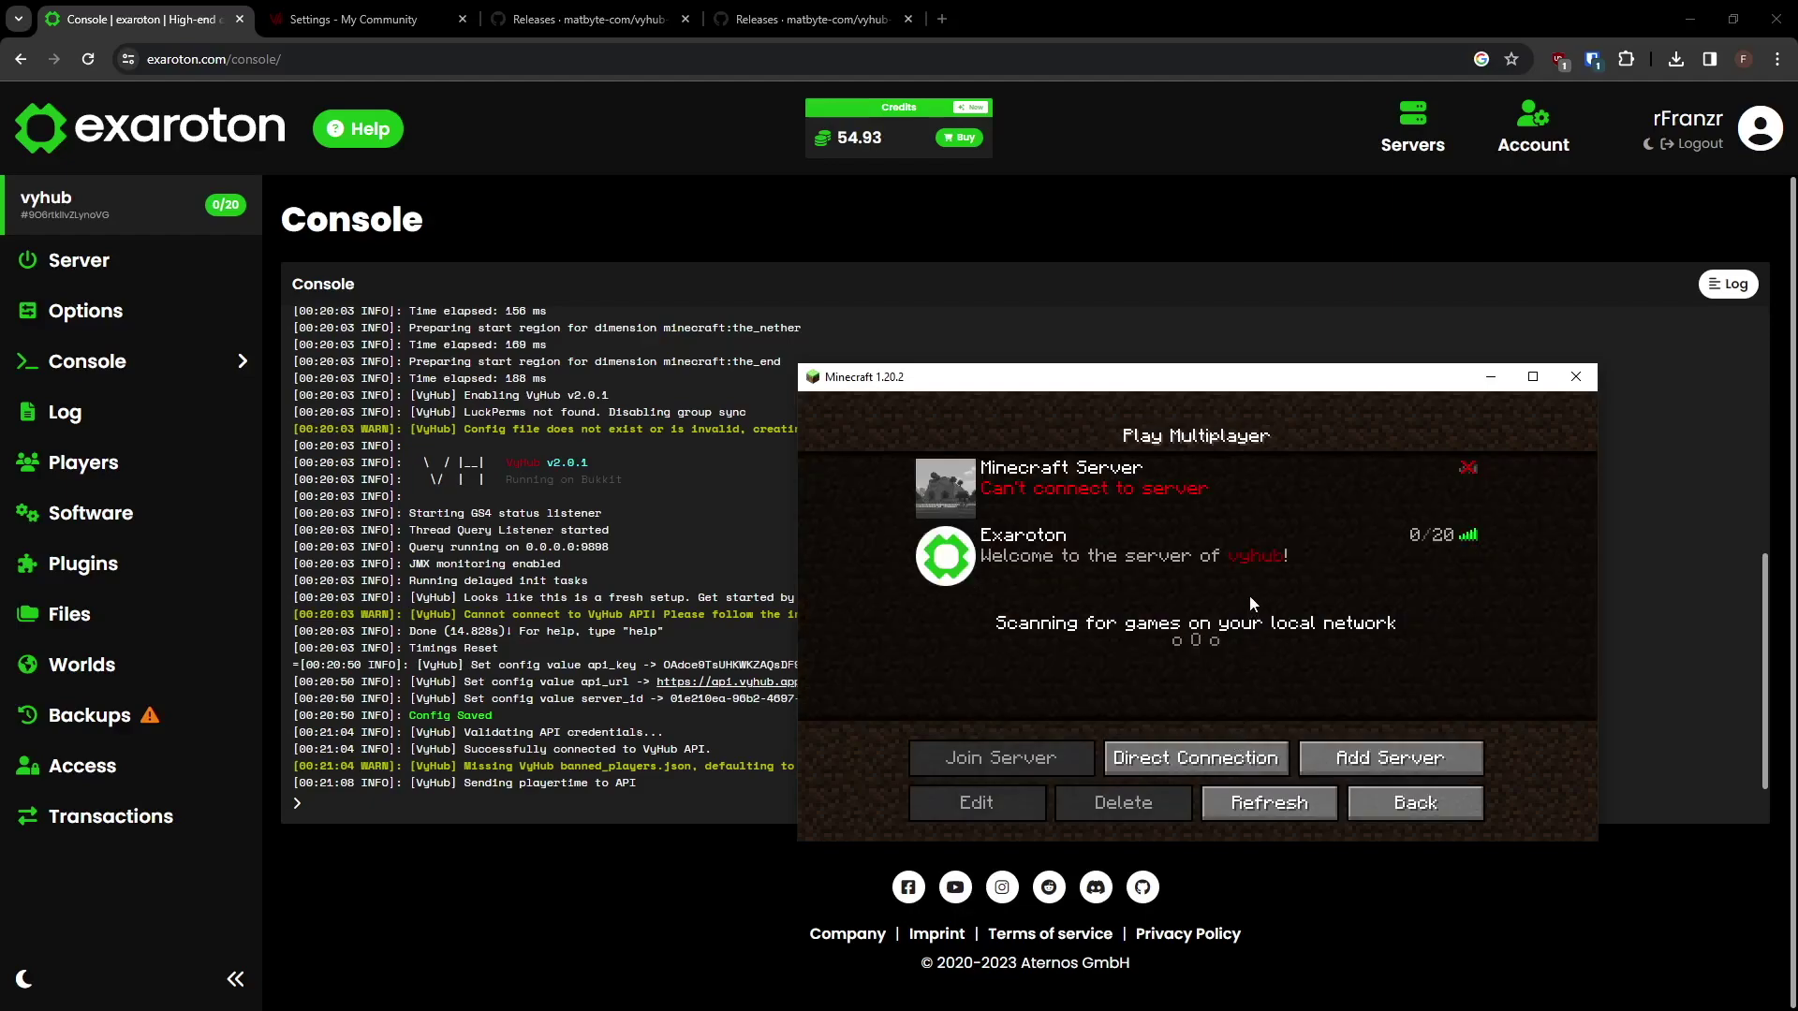
Join the Exaroton server, then pause the game and return to the VyHub settings tab.
click(1151, 562)
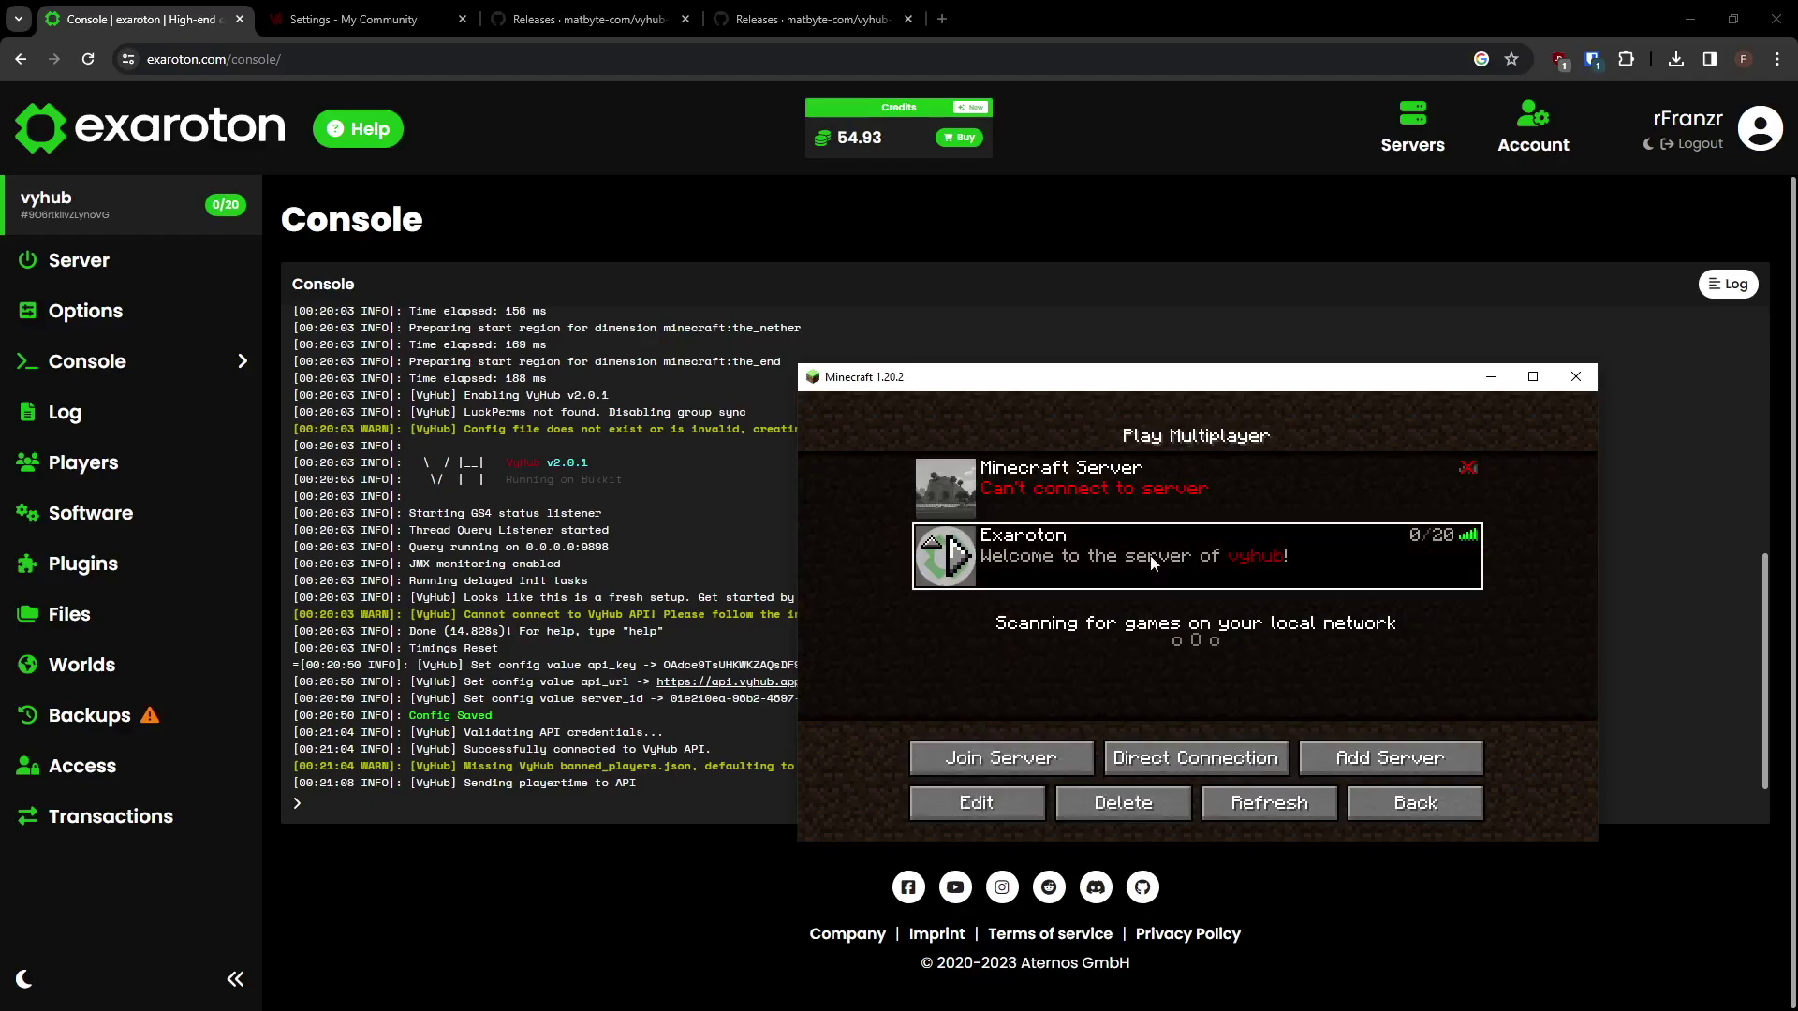
click(1151, 562)
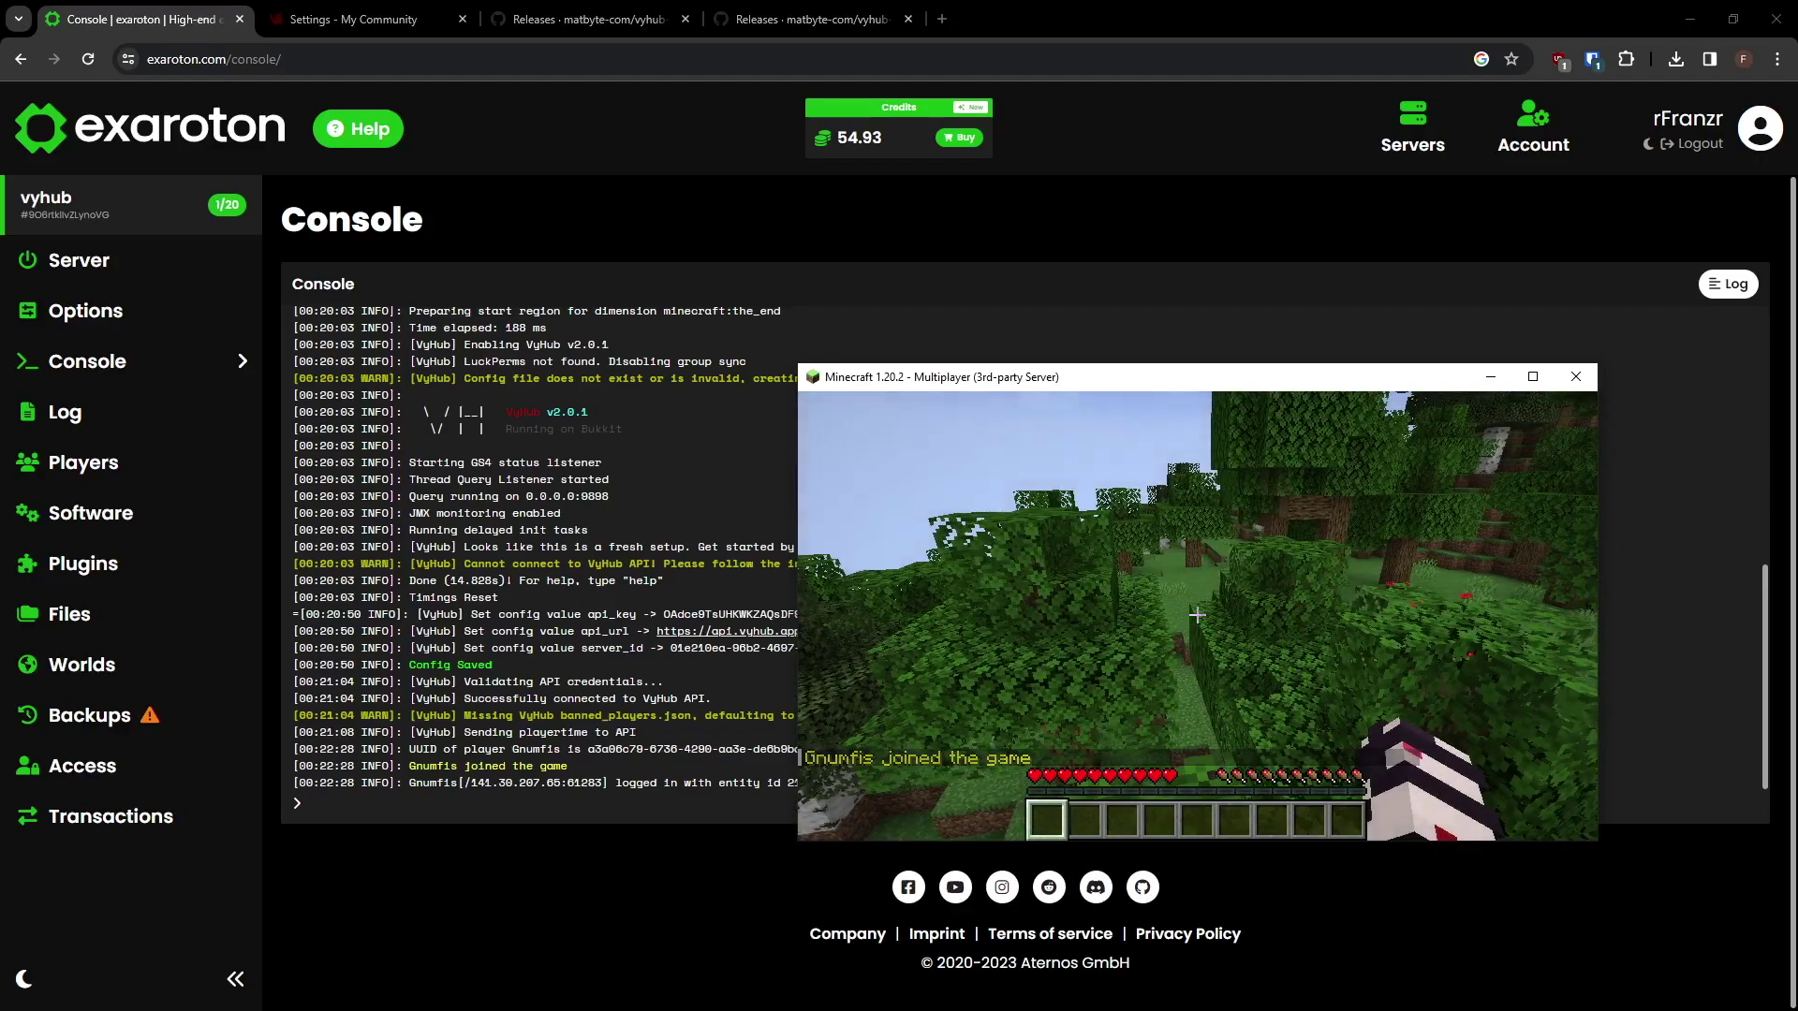
key(Escape)
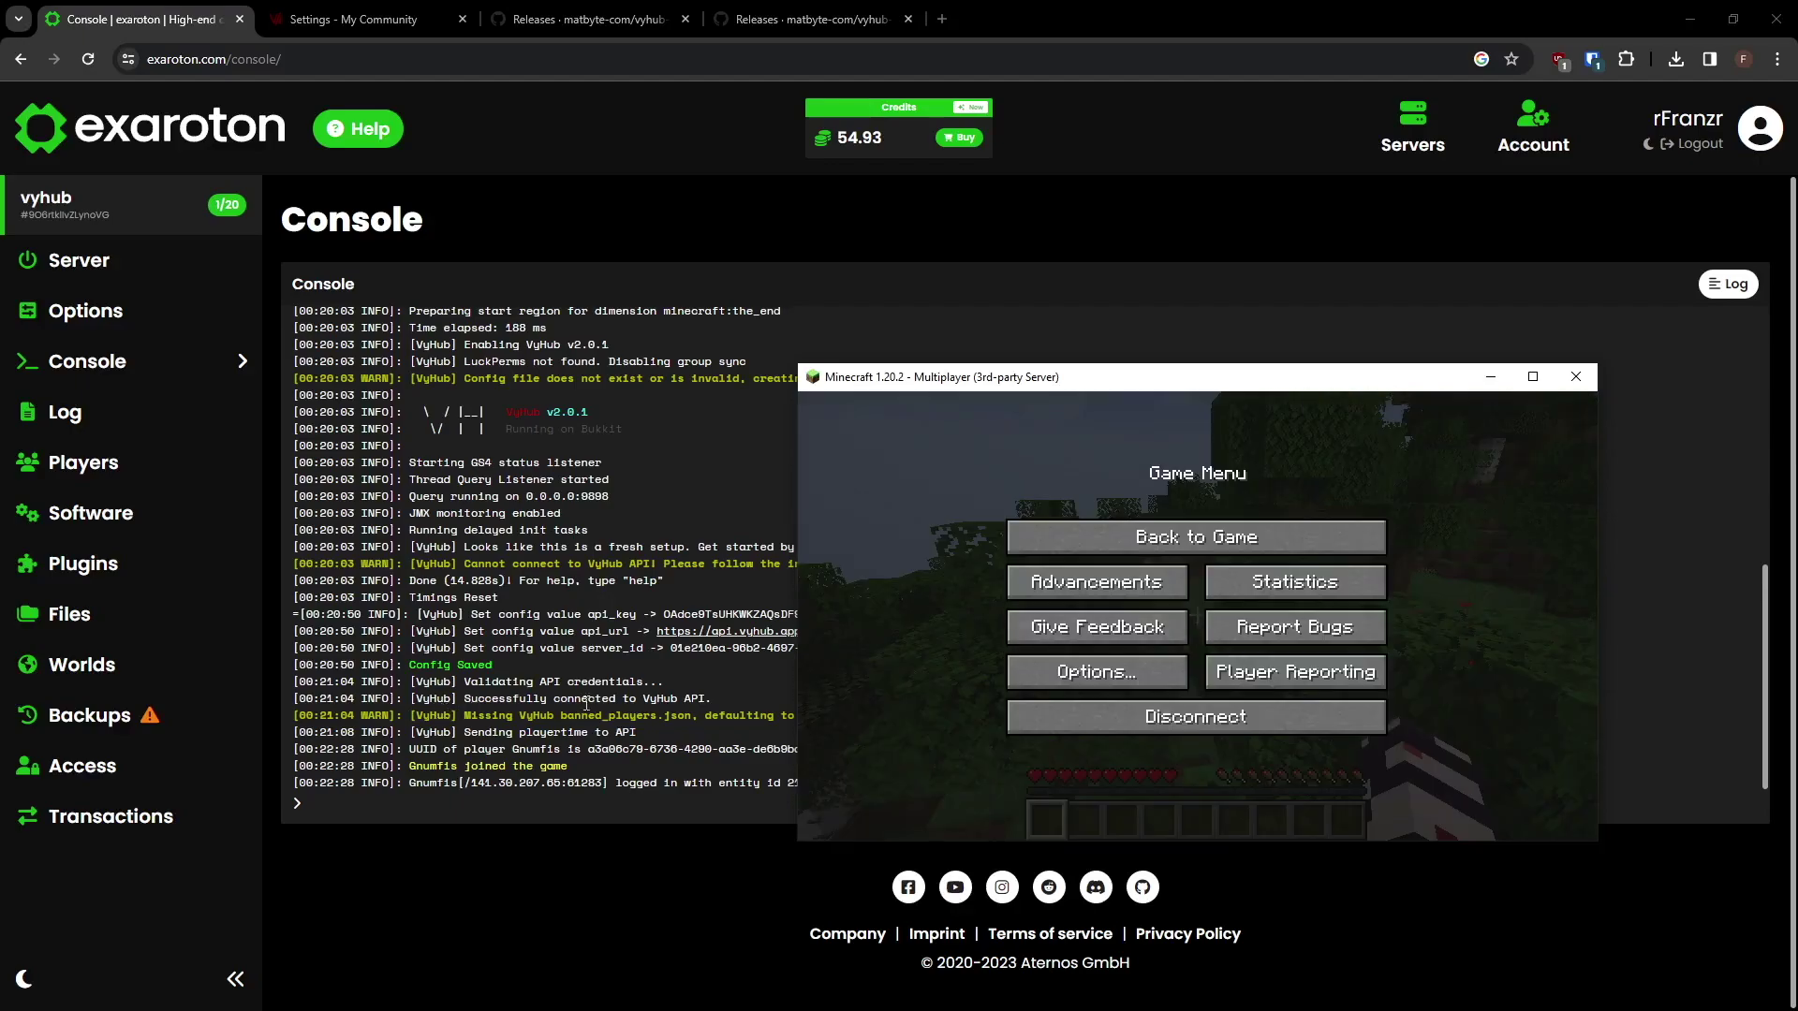
click(346, 18)
From the VyHub News page, start linking a Minecraft account to get the /vylogin command.
click(131, 157)
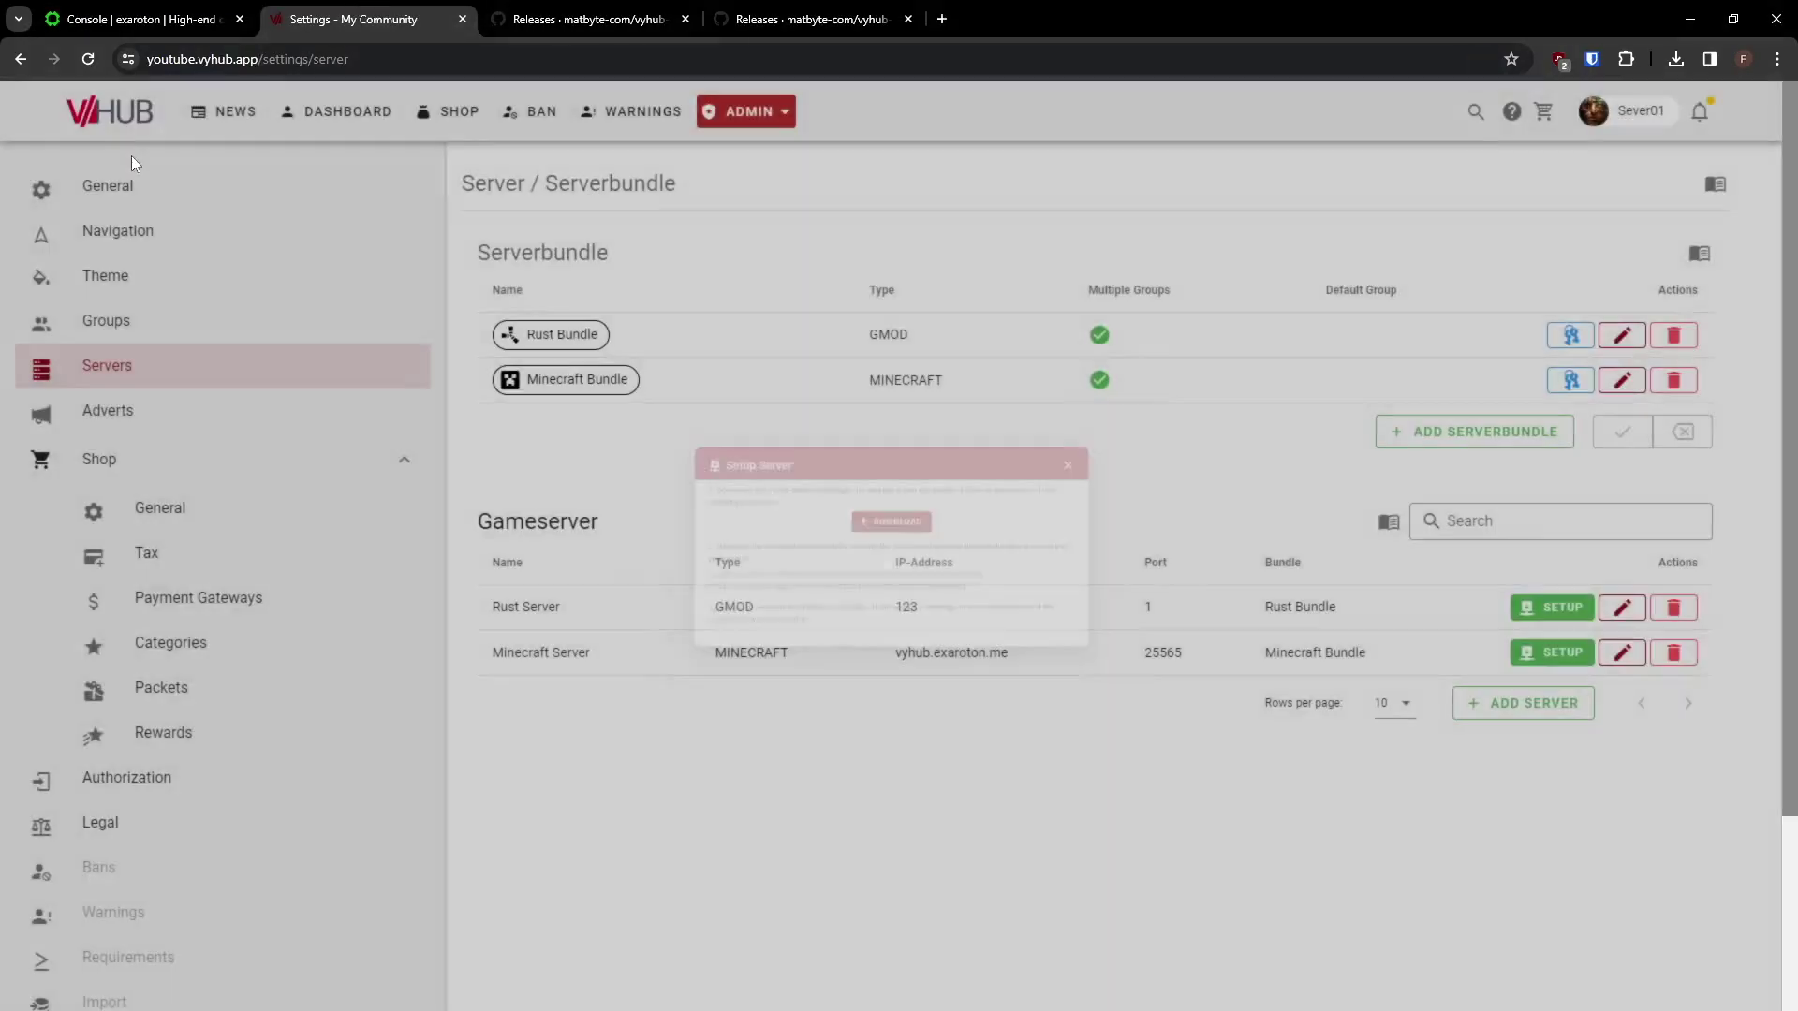
click(90, 118)
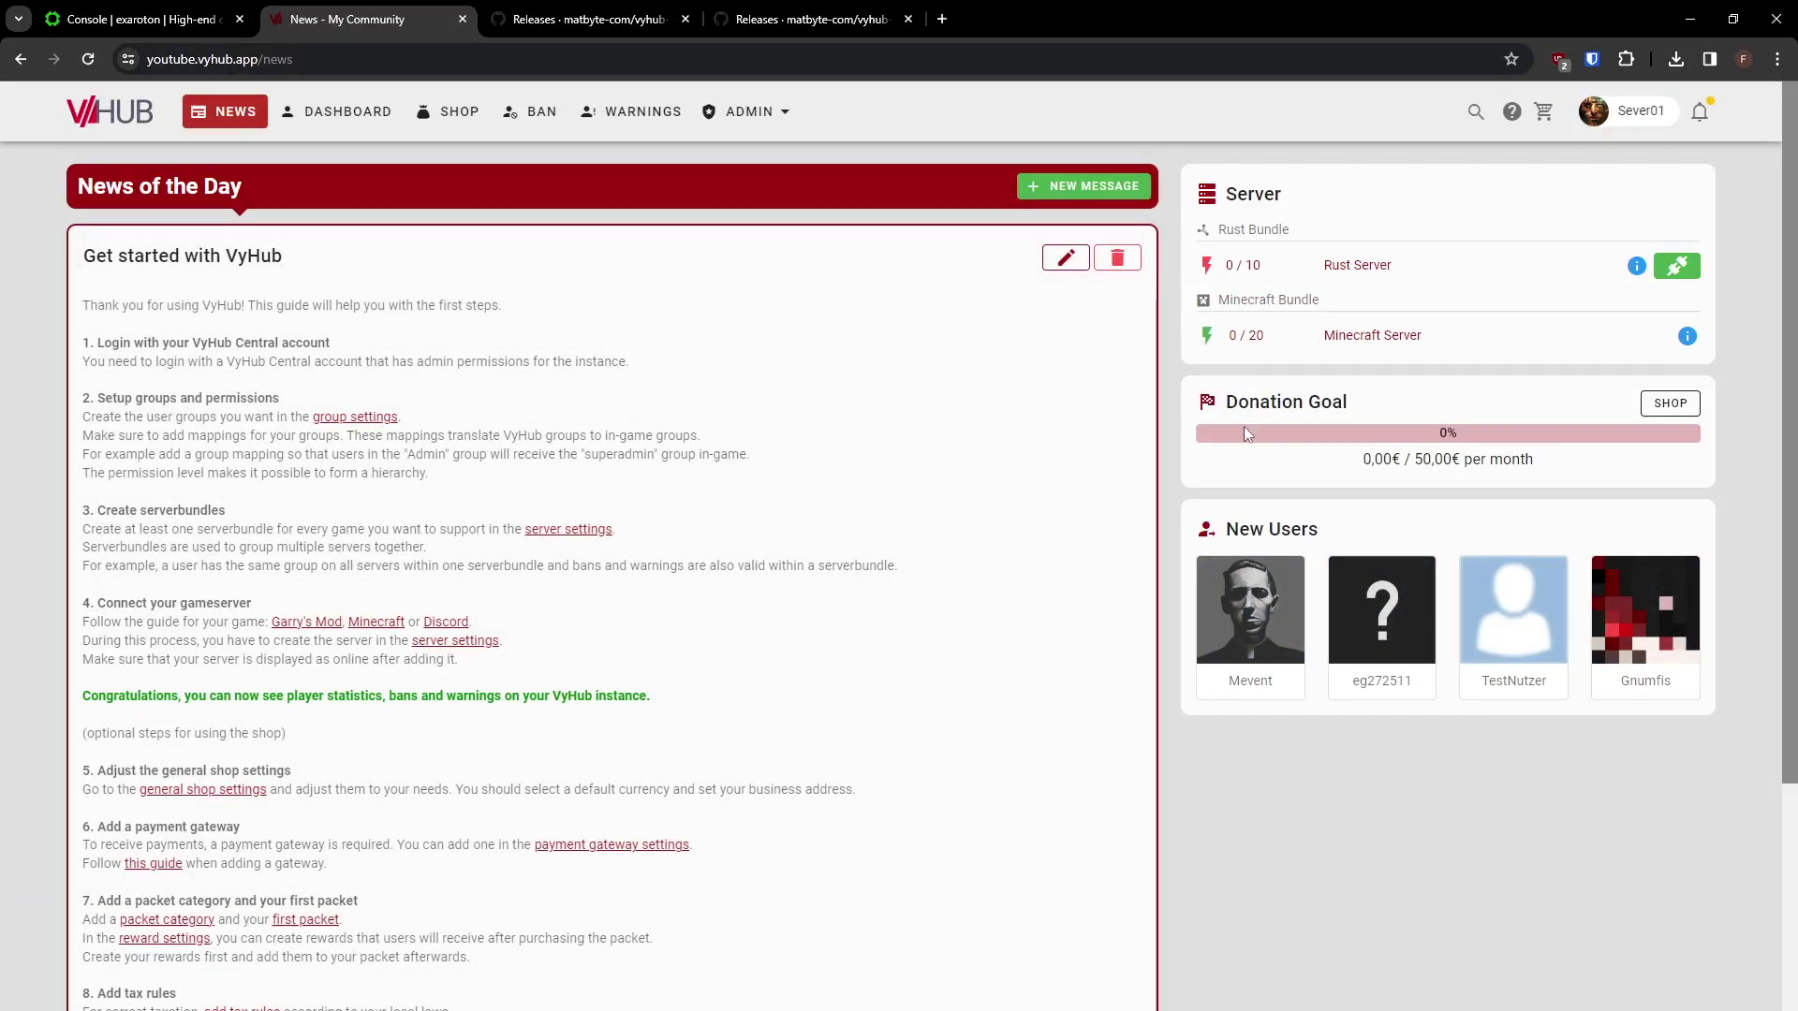
click(1623, 117)
click(1623, 156)
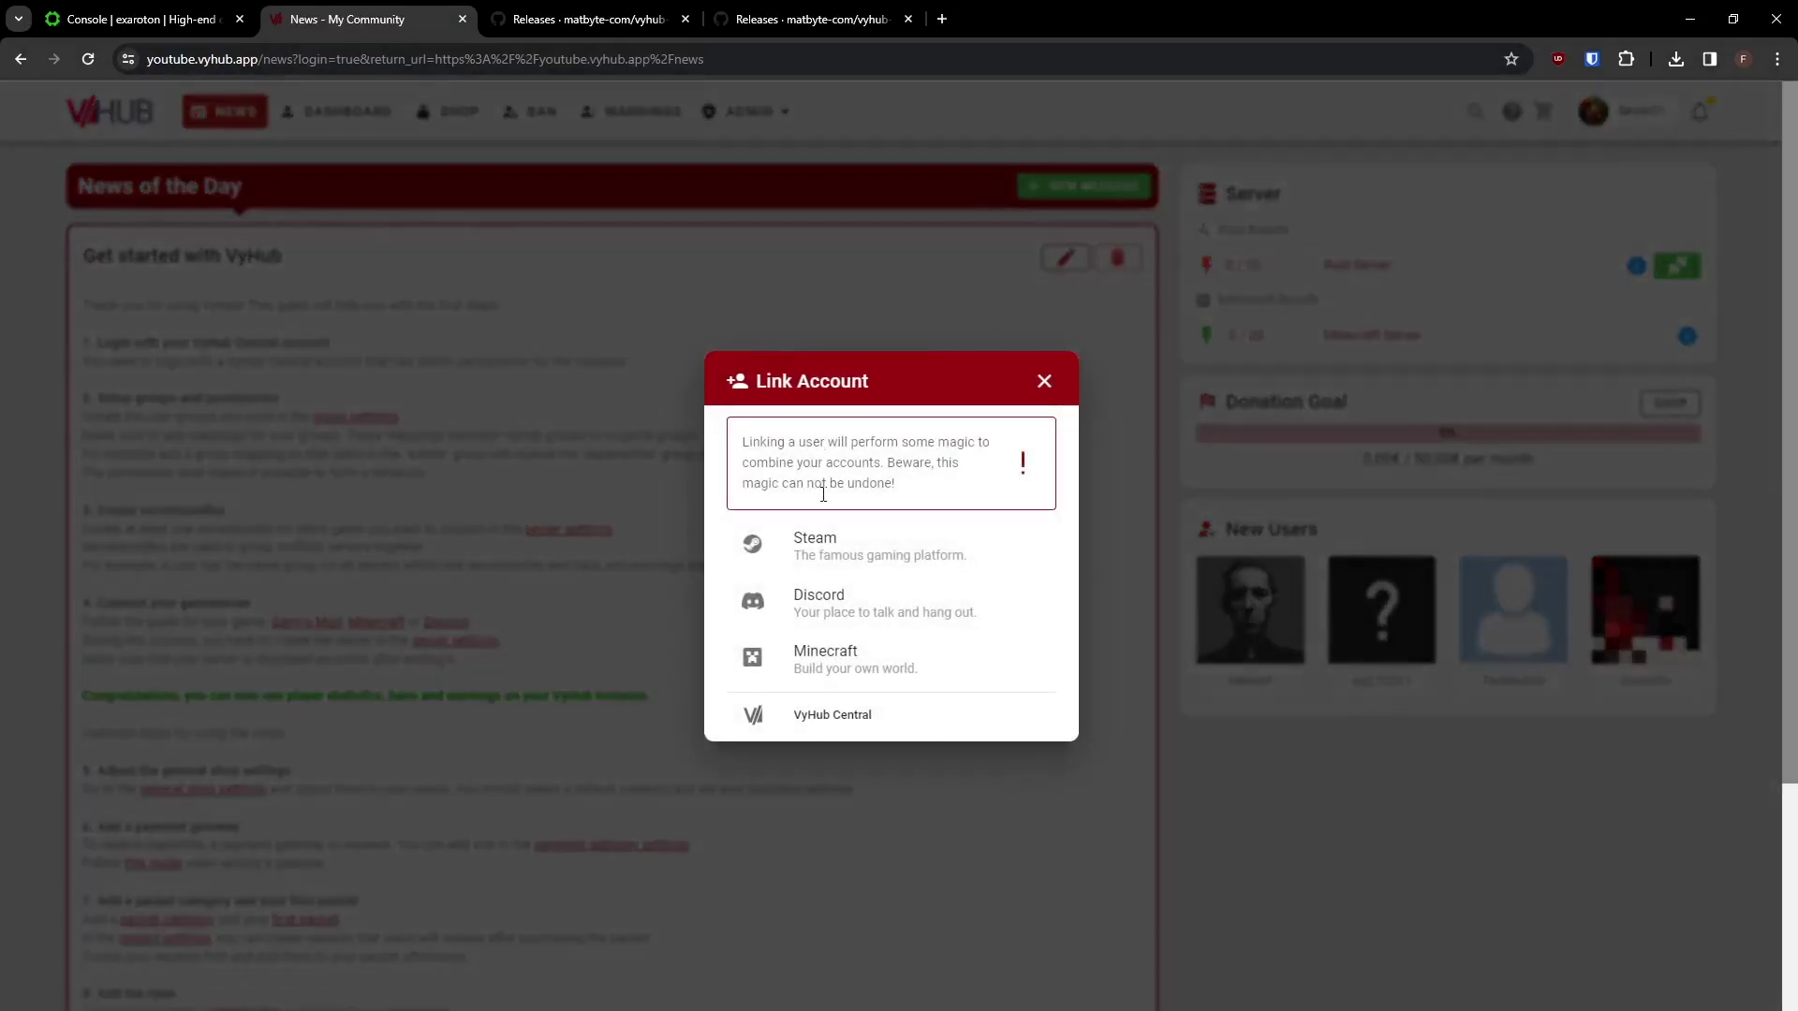
click(908, 656)
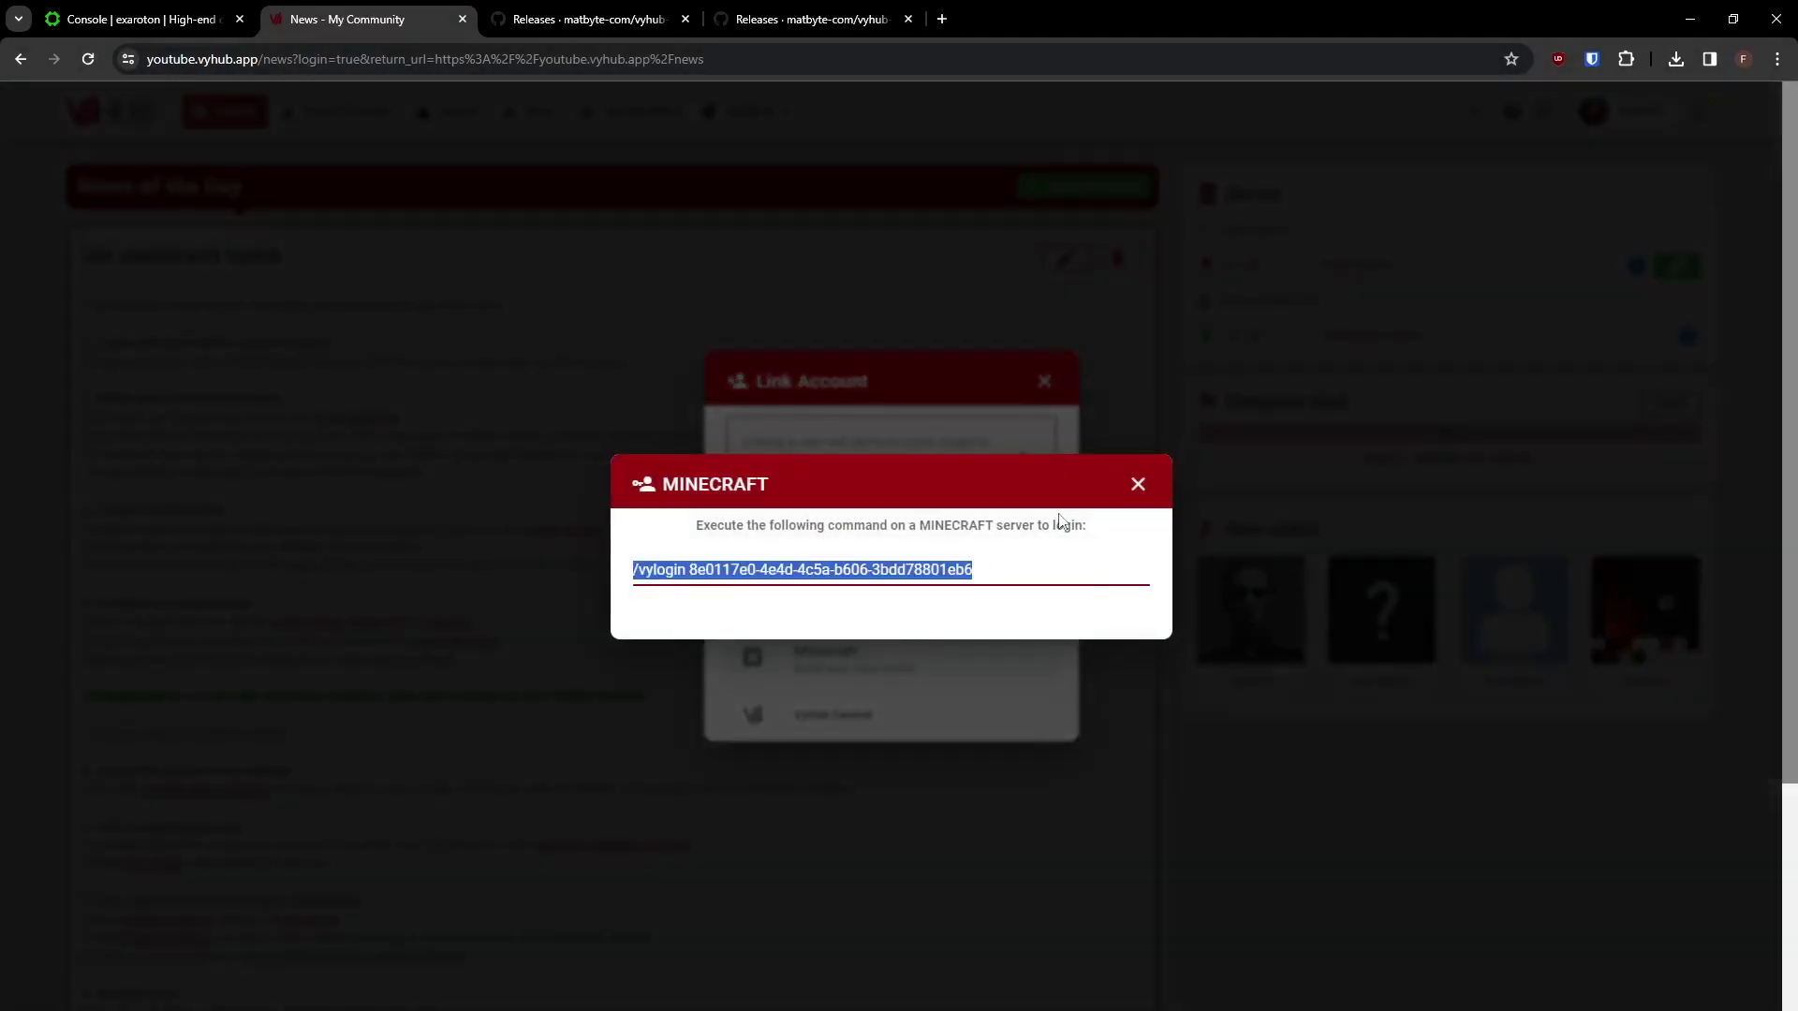
Run the /vylogin command in Minecraft chat and confirm the account link in VyHub.
key(alt+Tab)
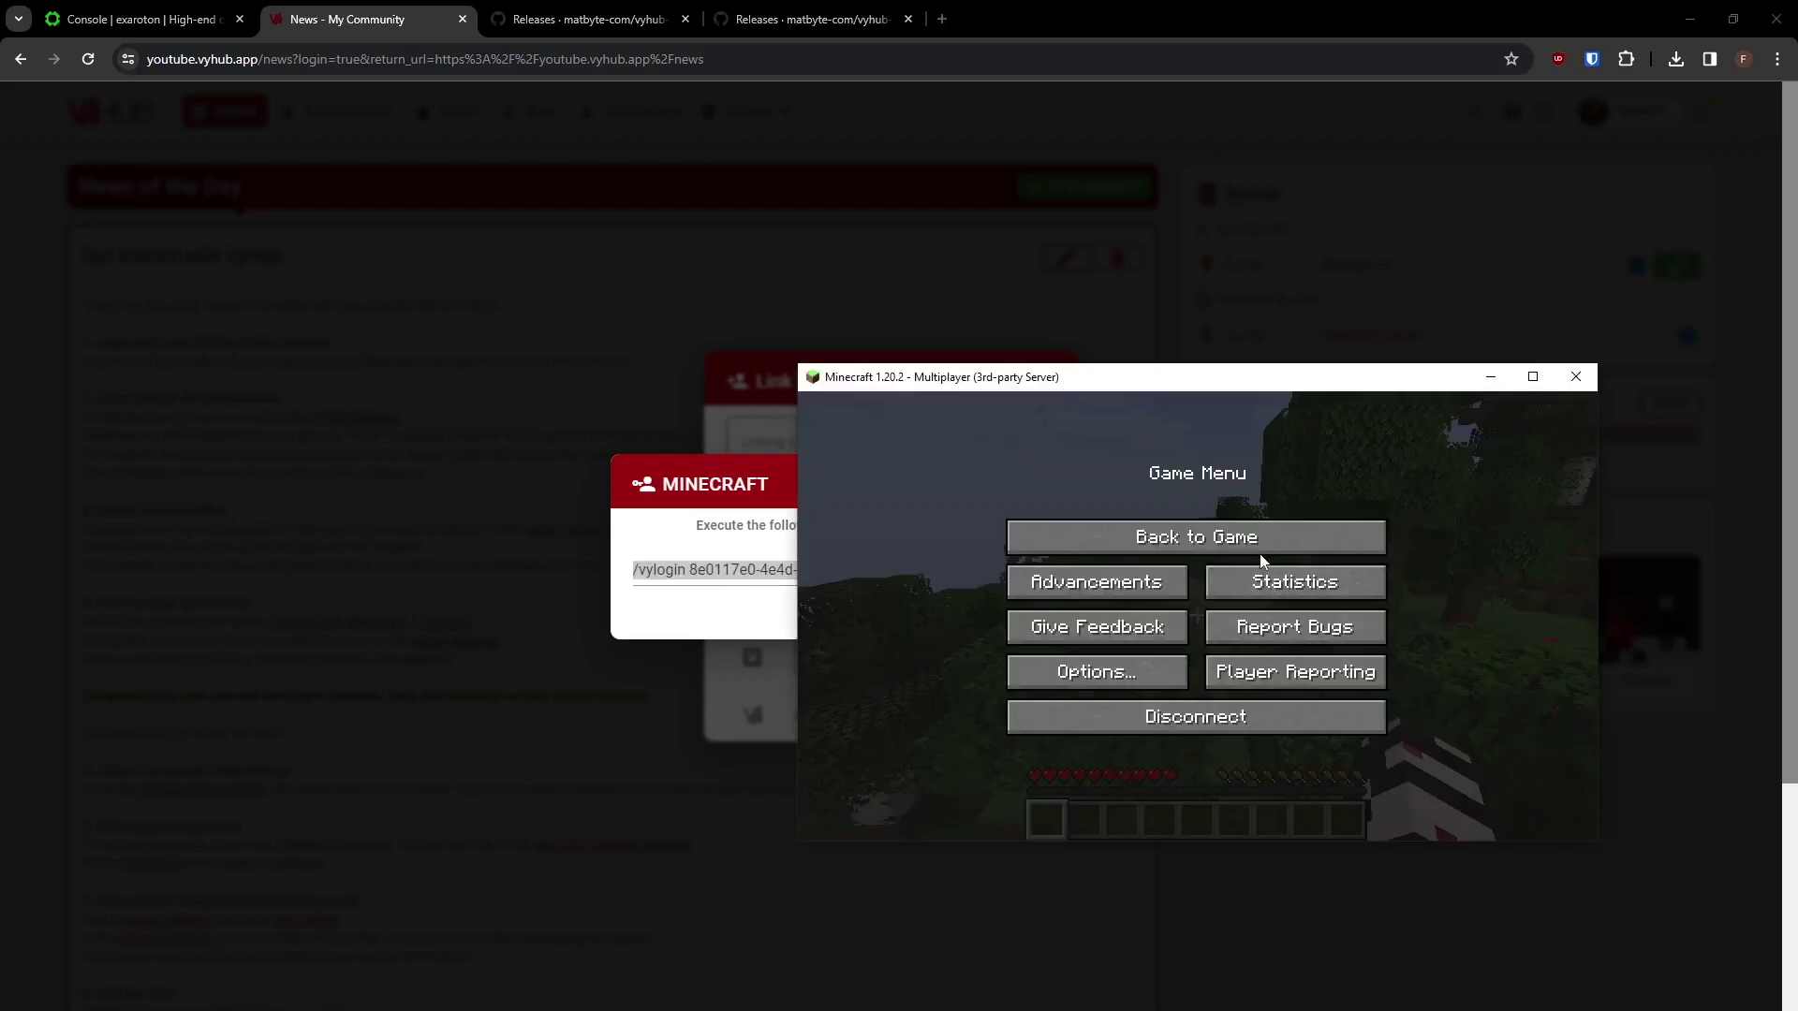
click(1255, 535)
key(t)
key(ctrl+v)
key(Return)
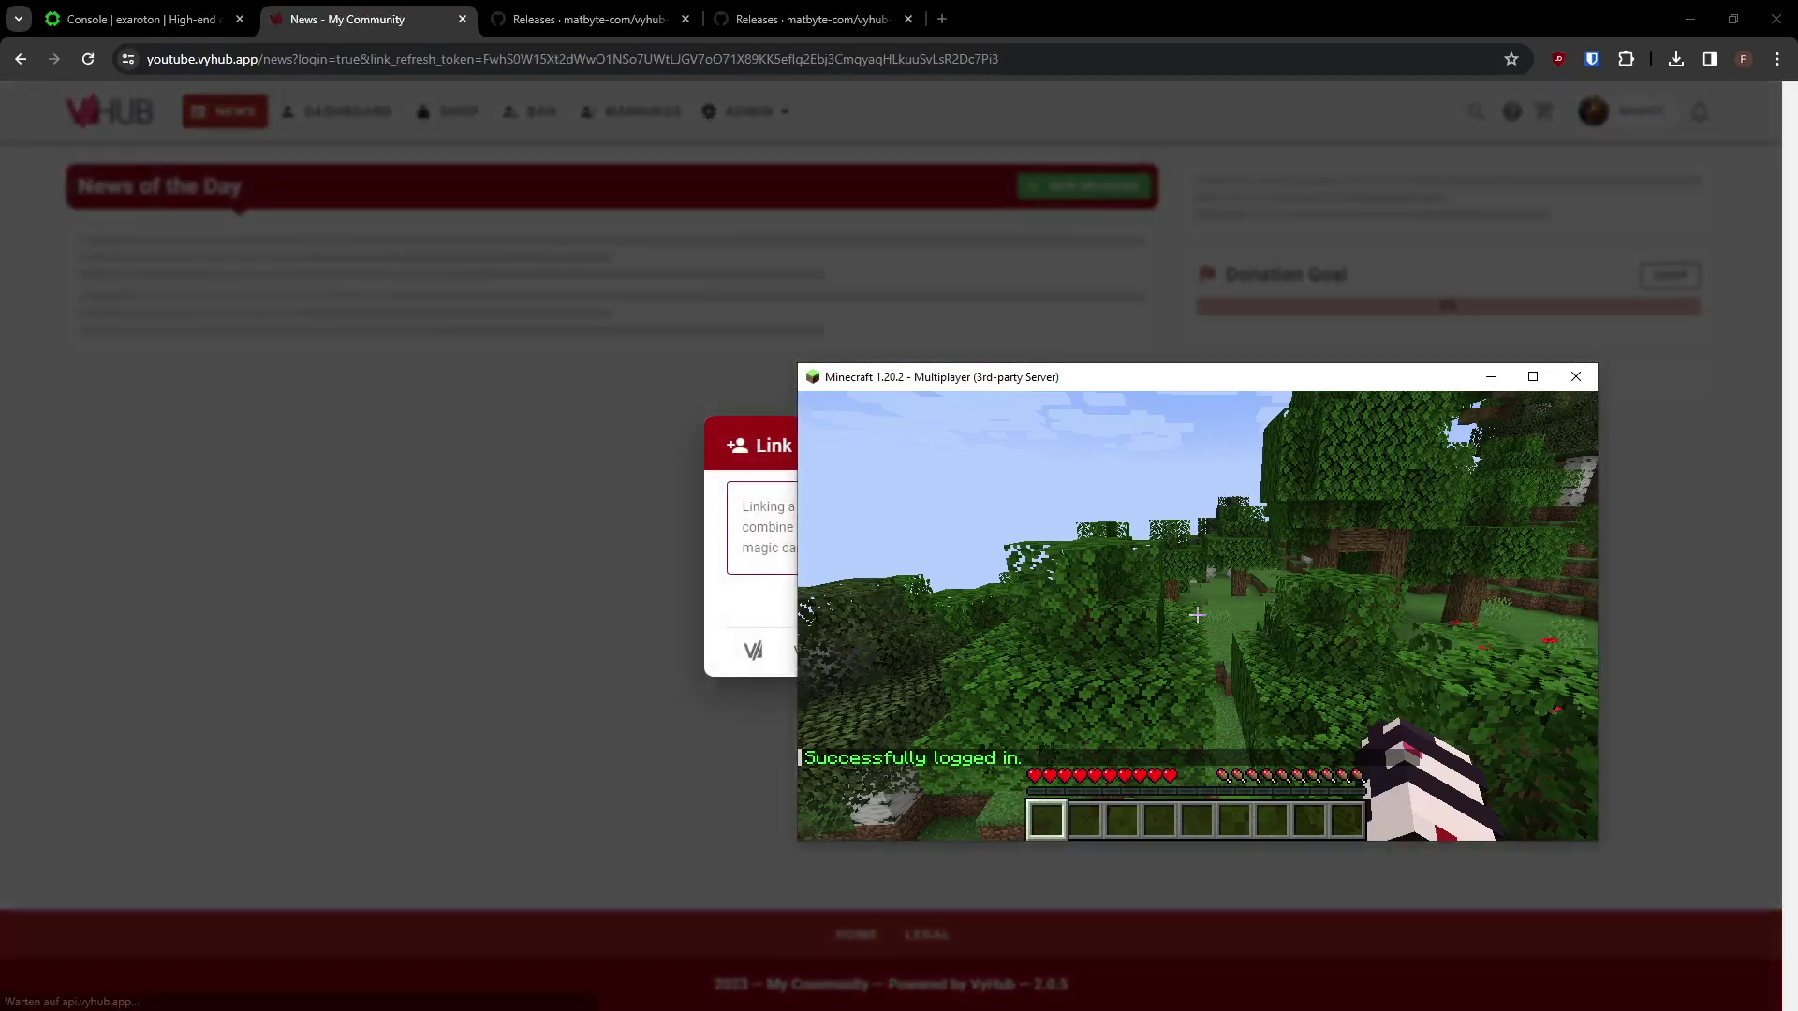
key(Escape)
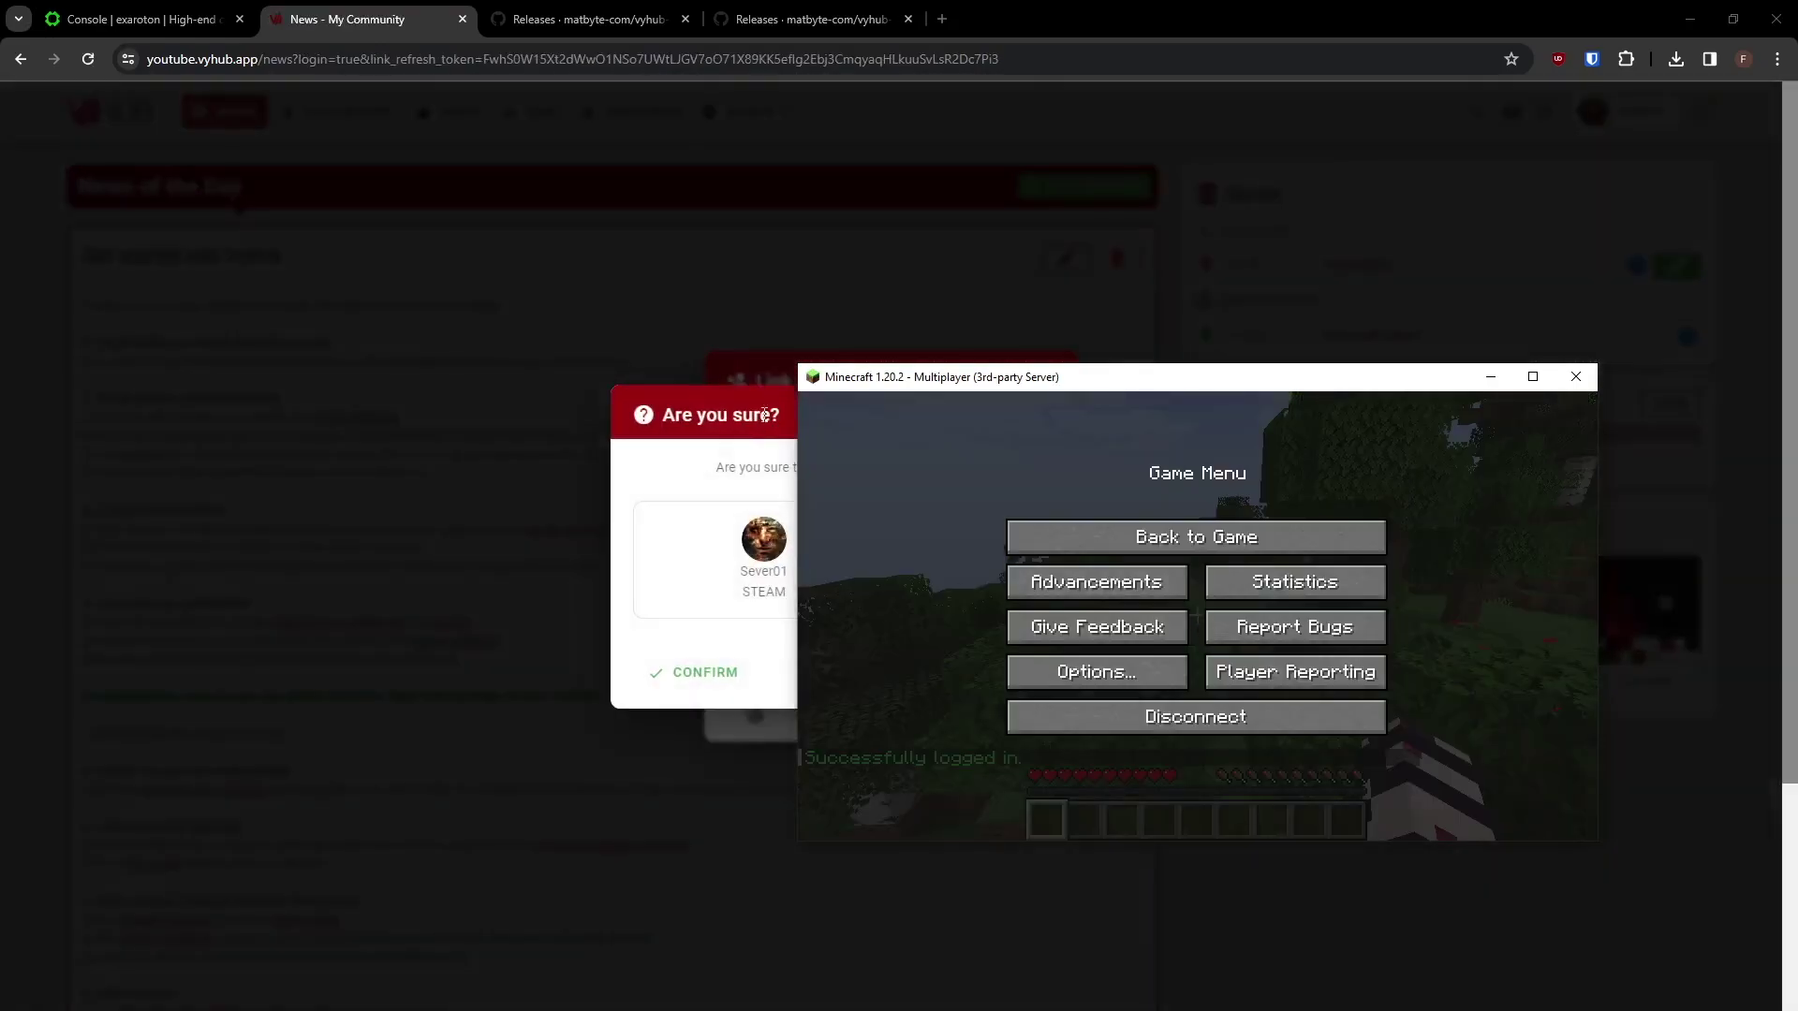
click(773, 446)
click(713, 668)
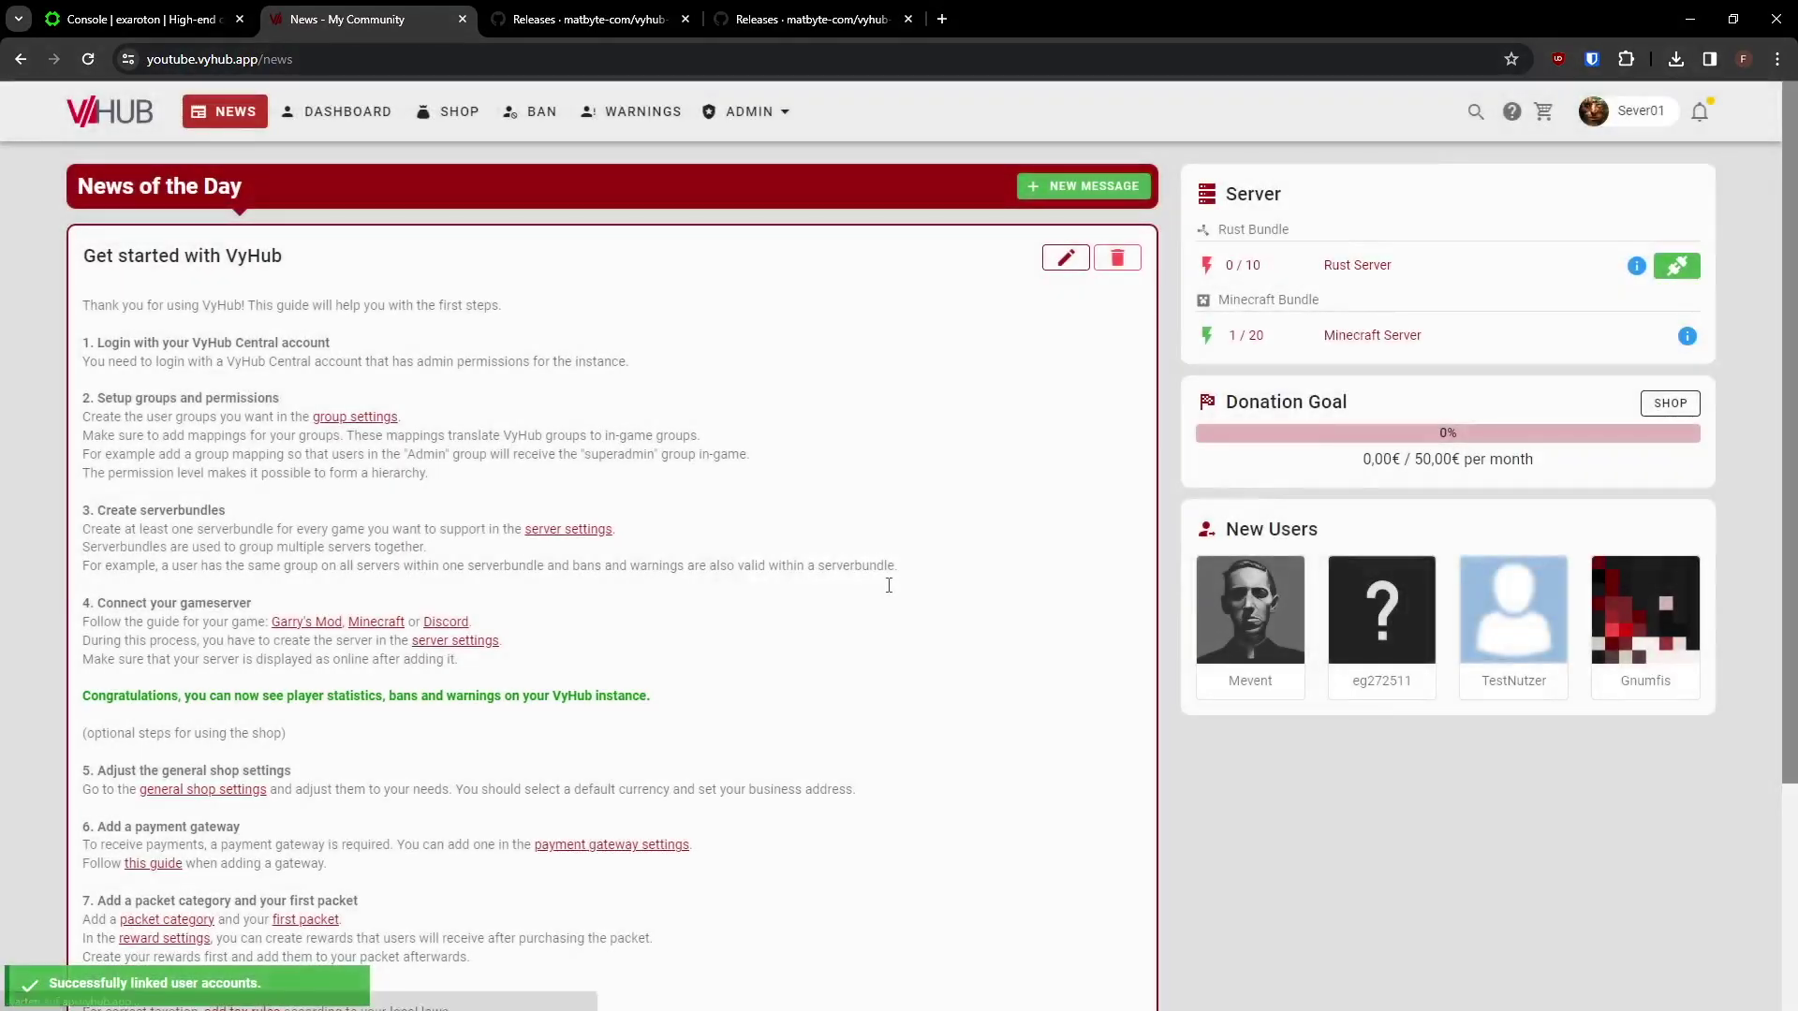